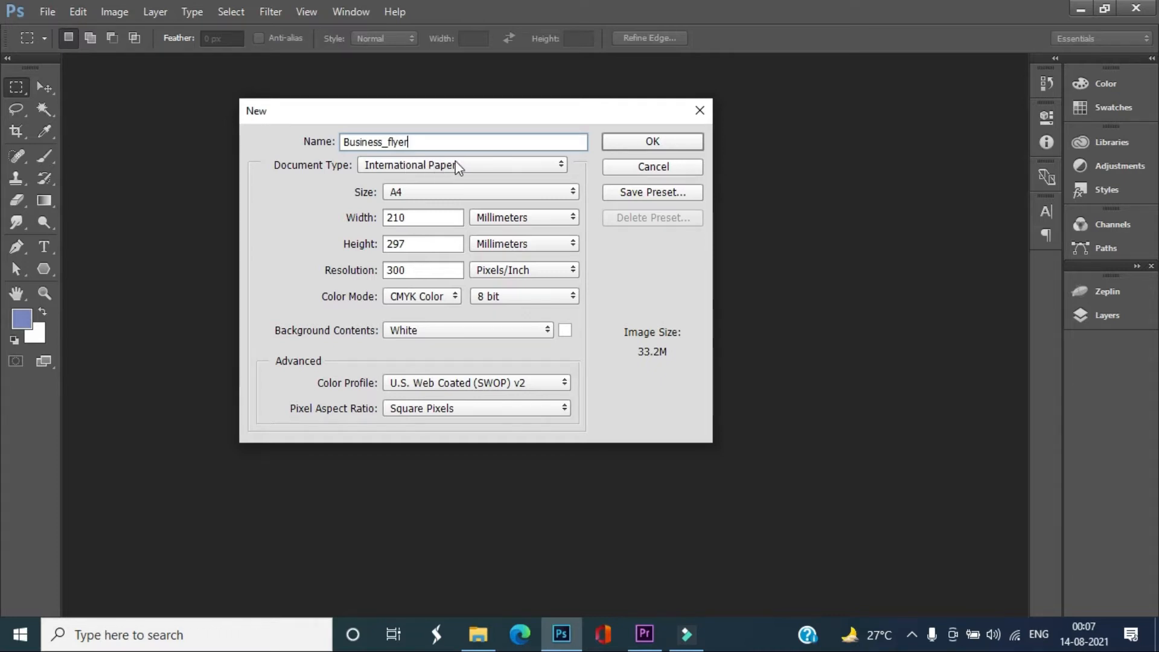
Create the Business_flyer document using the International Paper type, A4 size and inches as the unit
click(474, 165)
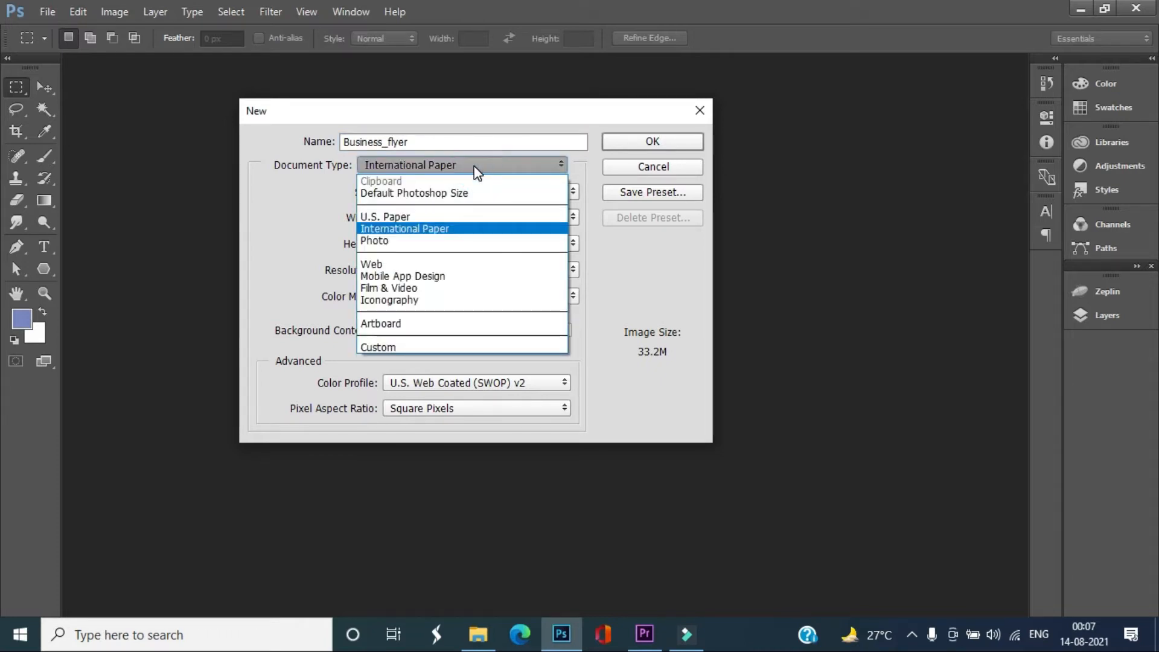
click(434, 229)
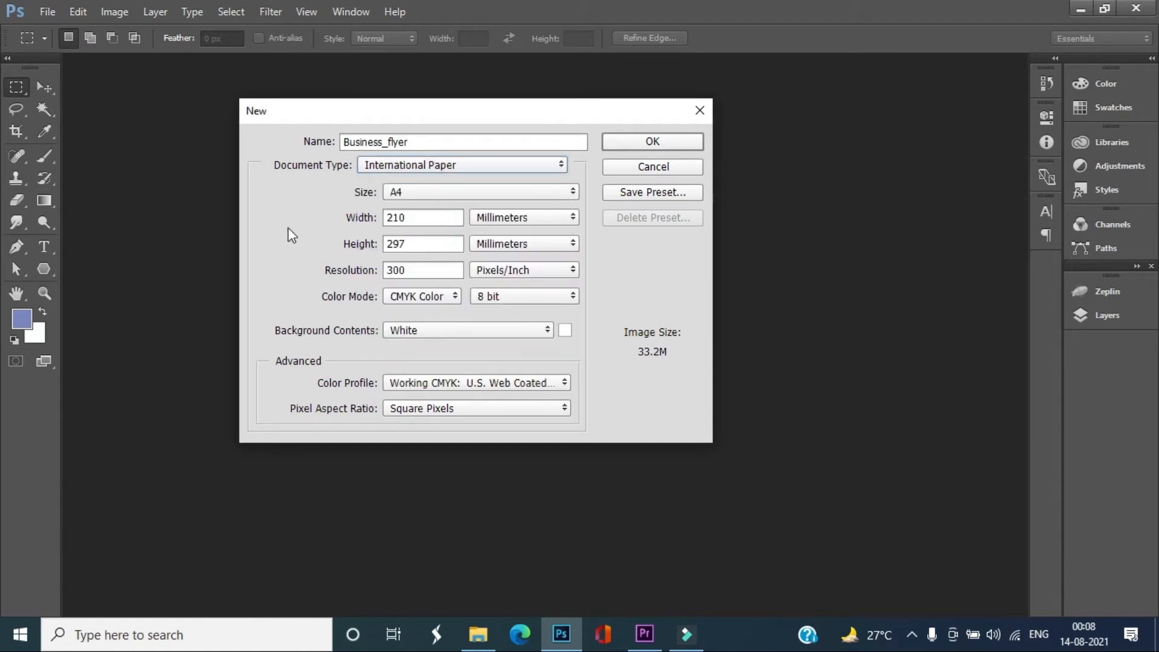
click(454, 192)
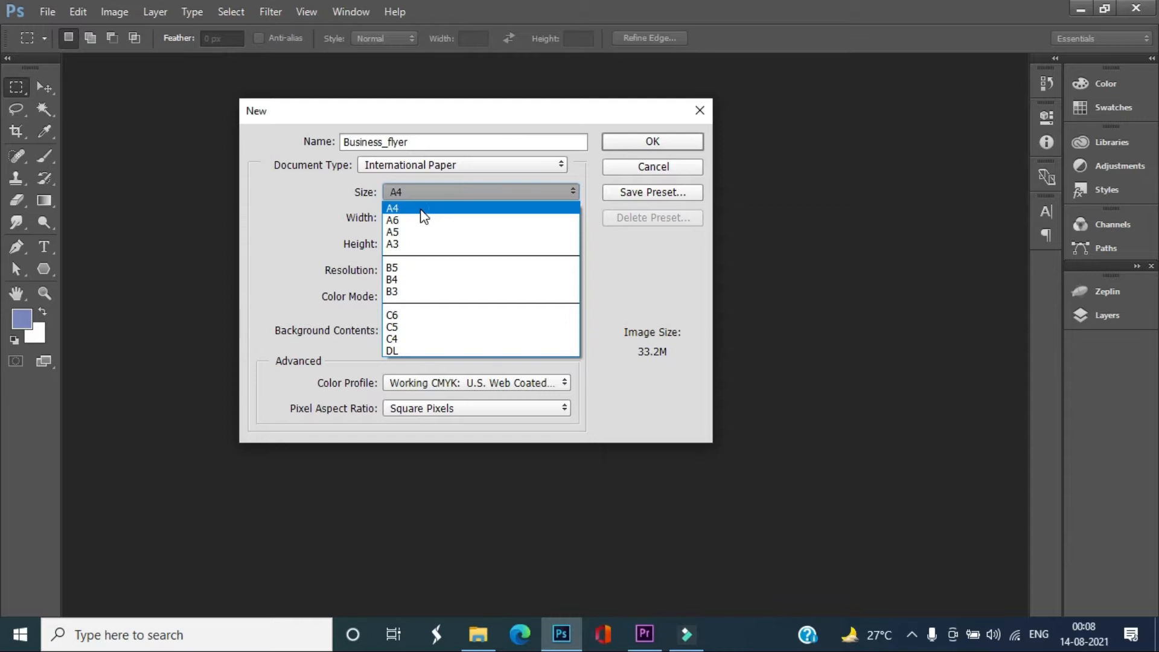
click(425, 210)
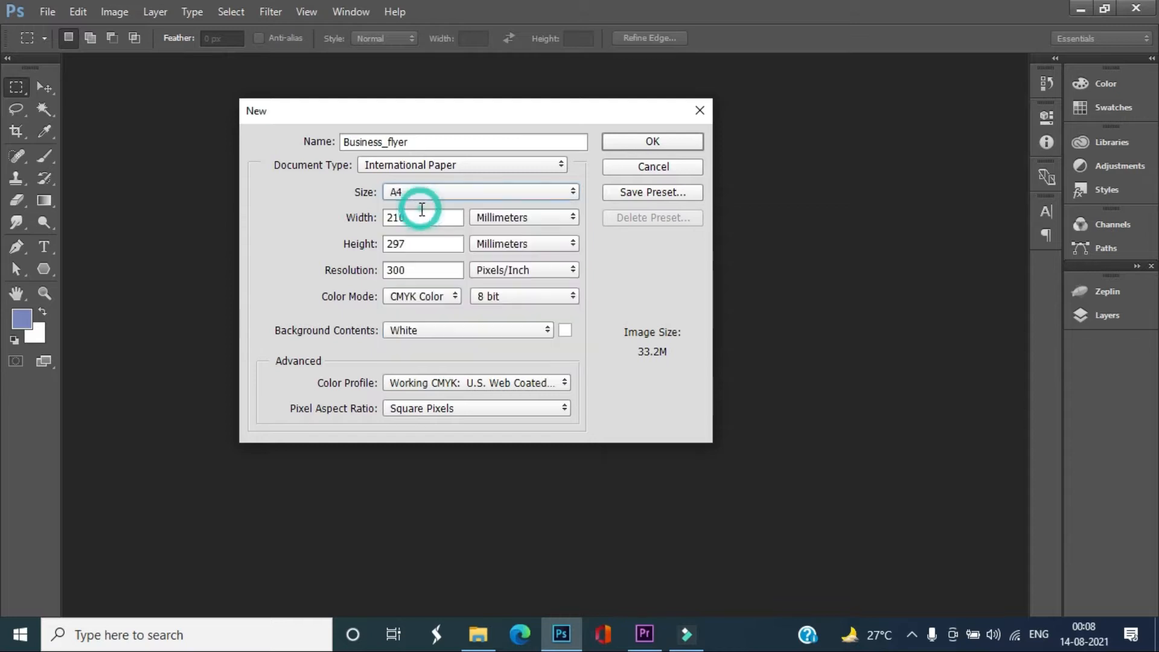
click(519, 218)
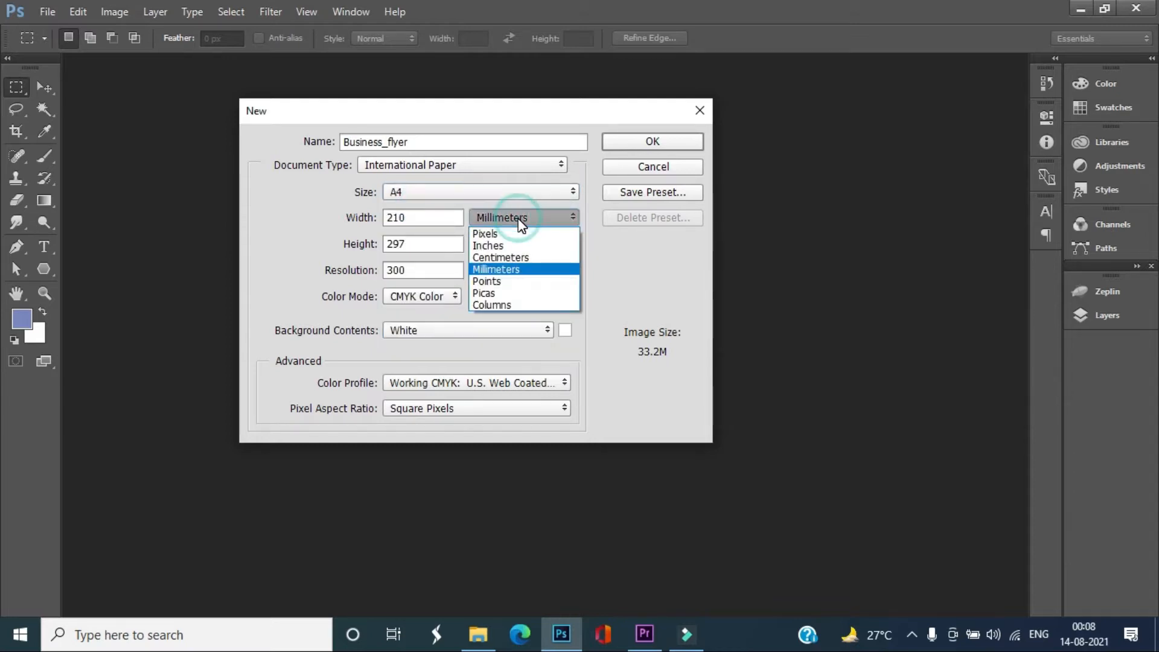
click(490, 247)
double_click(422, 270)
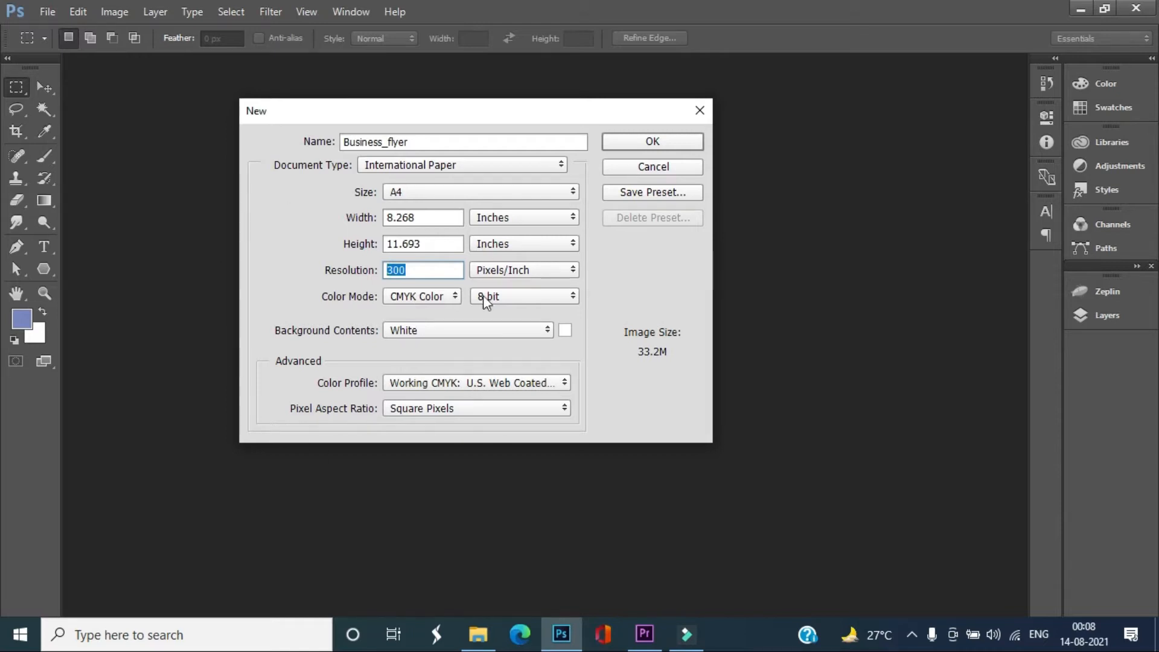
click(627, 142)
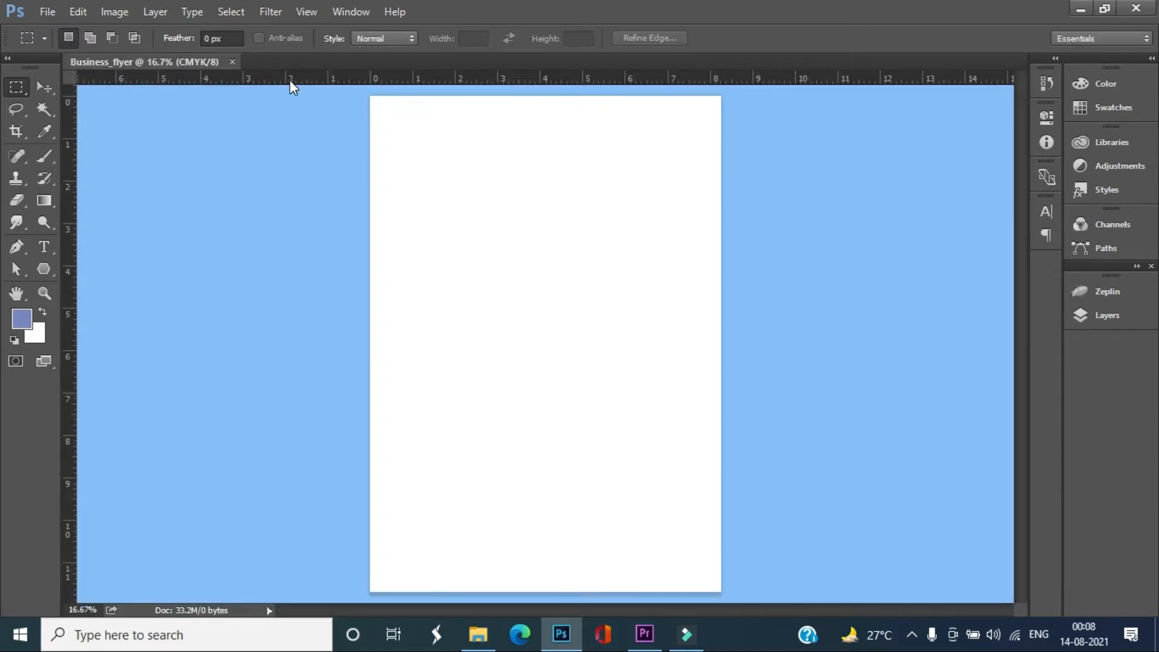
Place guides along all four edges of the blank page
drag(287, 82, 286, 96)
drag(72, 325, 369, 330)
drag(70, 467, 721, 436)
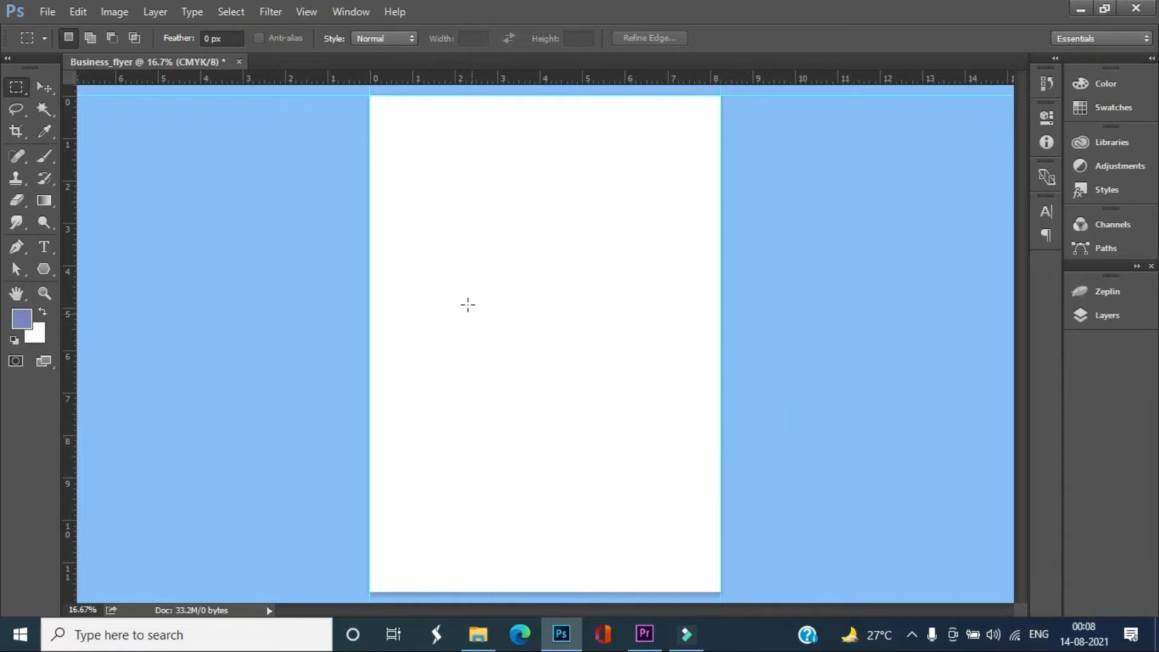
drag(408, 76, 389, 592)
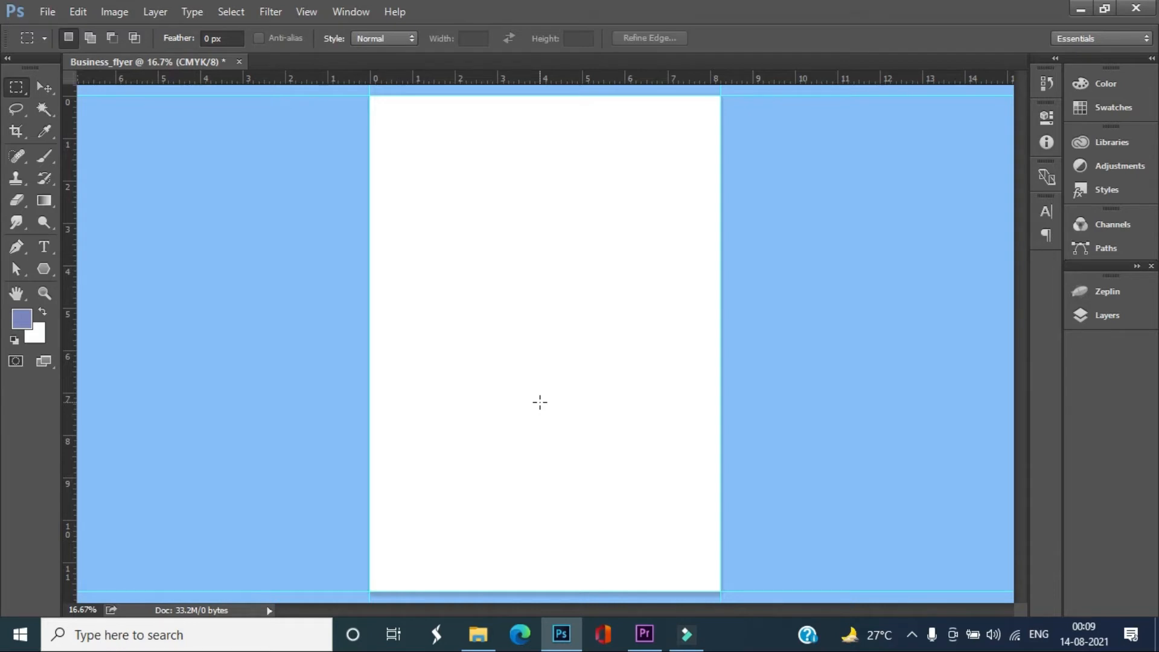
Extend the canvas by a relative .125 inches in both width and height to add a bleed
click(113, 12)
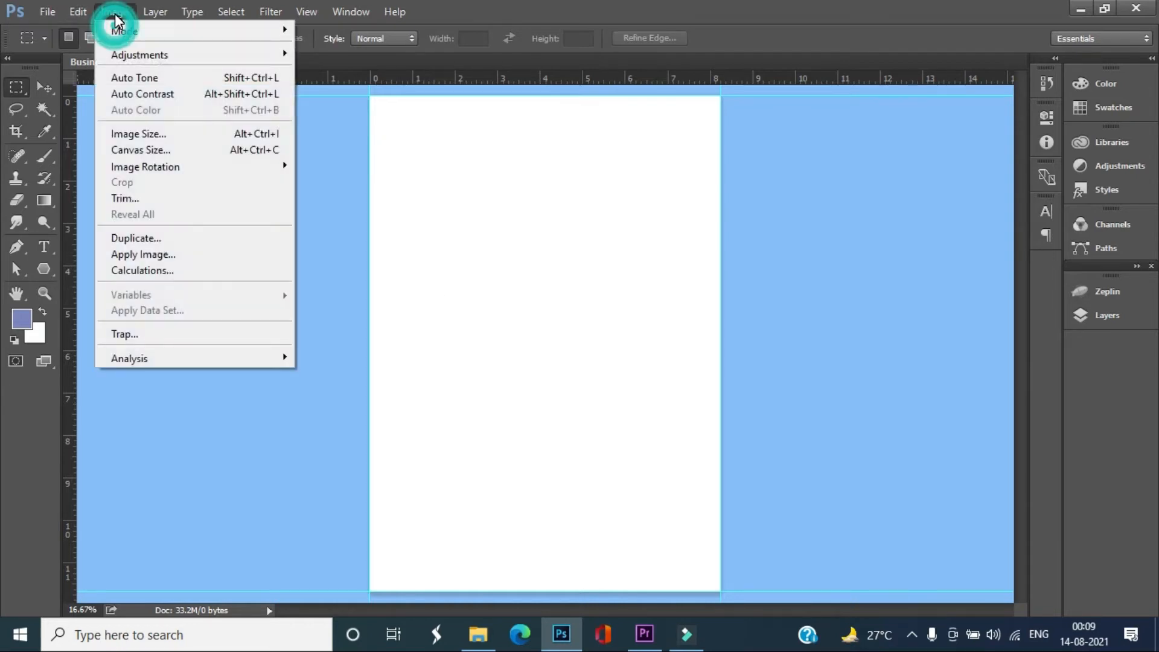
click(141, 152)
drag(694, 272, 625, 272)
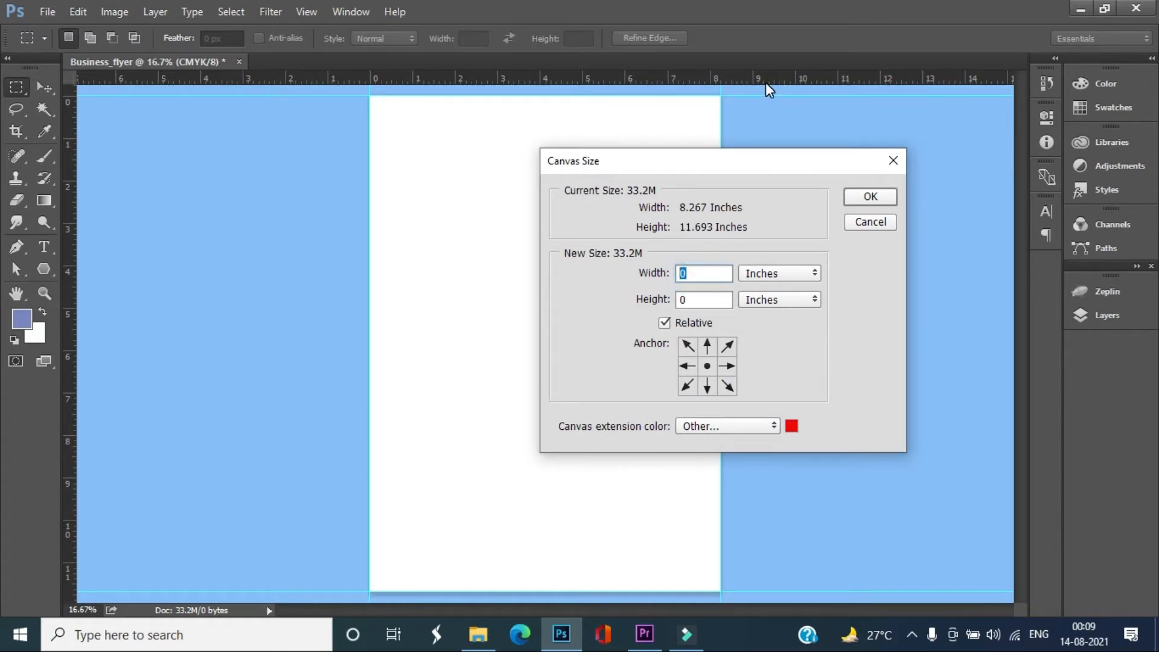
text(.125)
double_click(694, 299)
text(.125)
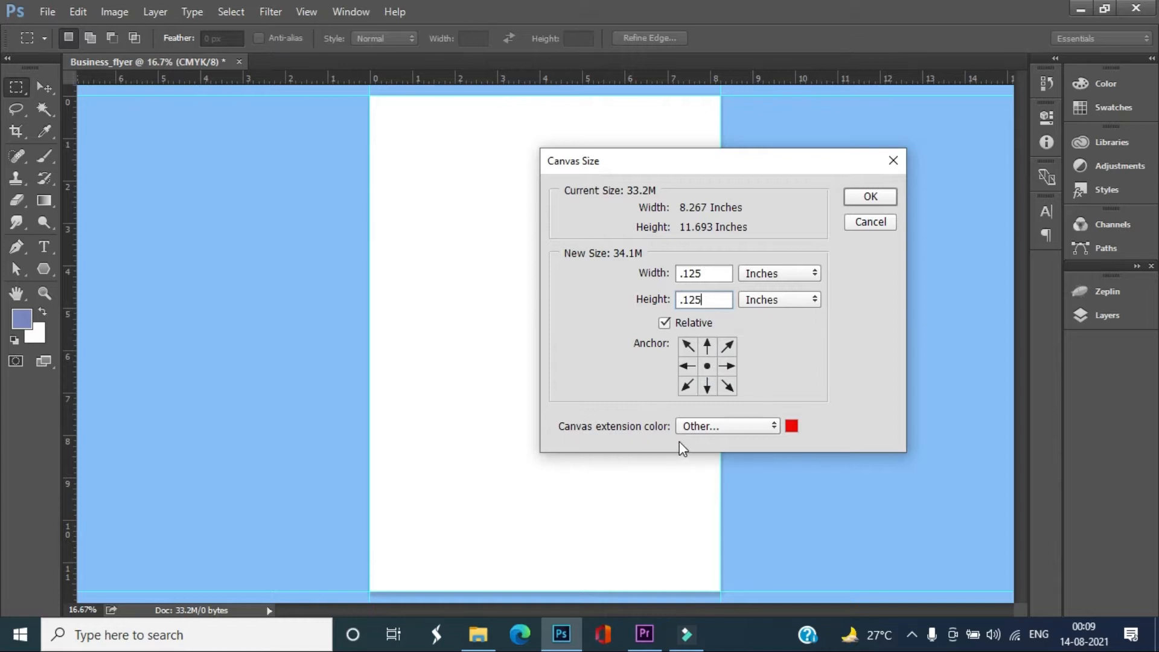
click(870, 196)
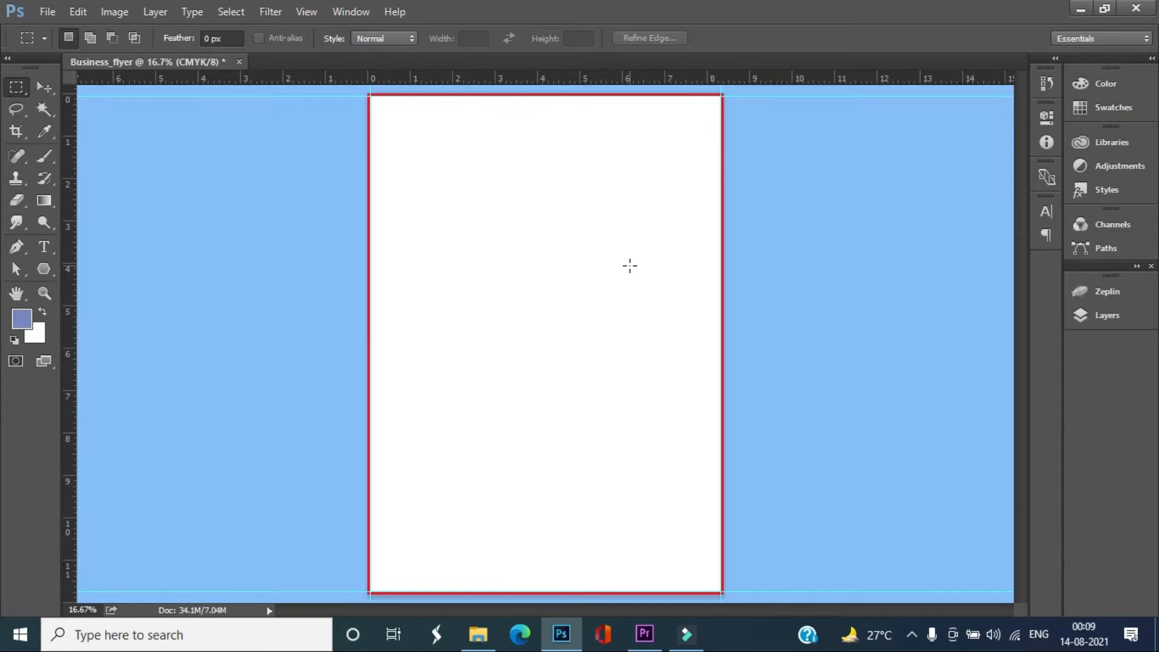
Add a white (ffffff) Solid Color fill layer above the background, covering the red canvas extension
key(ctrl+plus)
drag(598, 285, 584, 411)
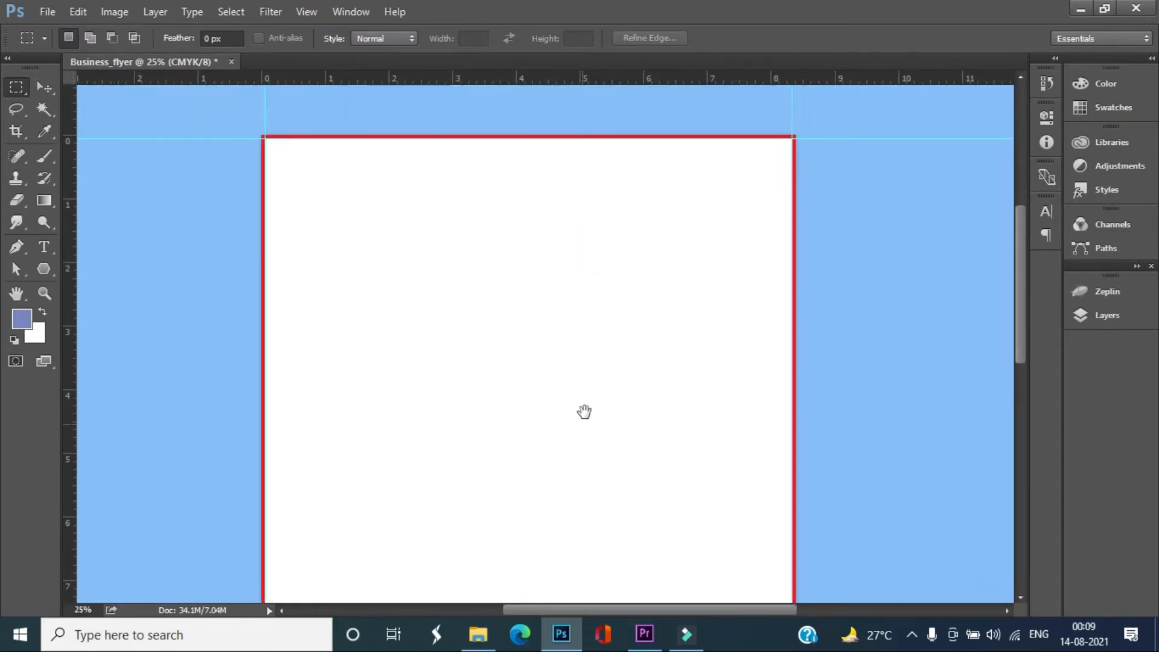
key(ctrl+plus)
scroll(568, 369, down, 1)
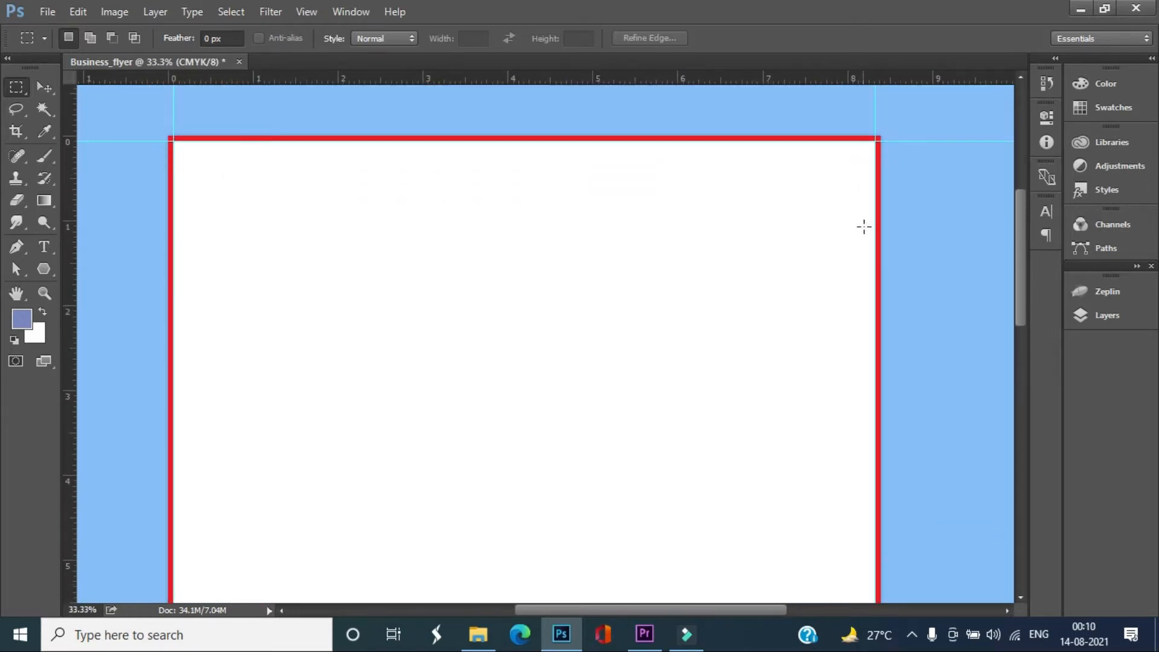
key(ctrl+plus)
drag(234, 352, 528, 487)
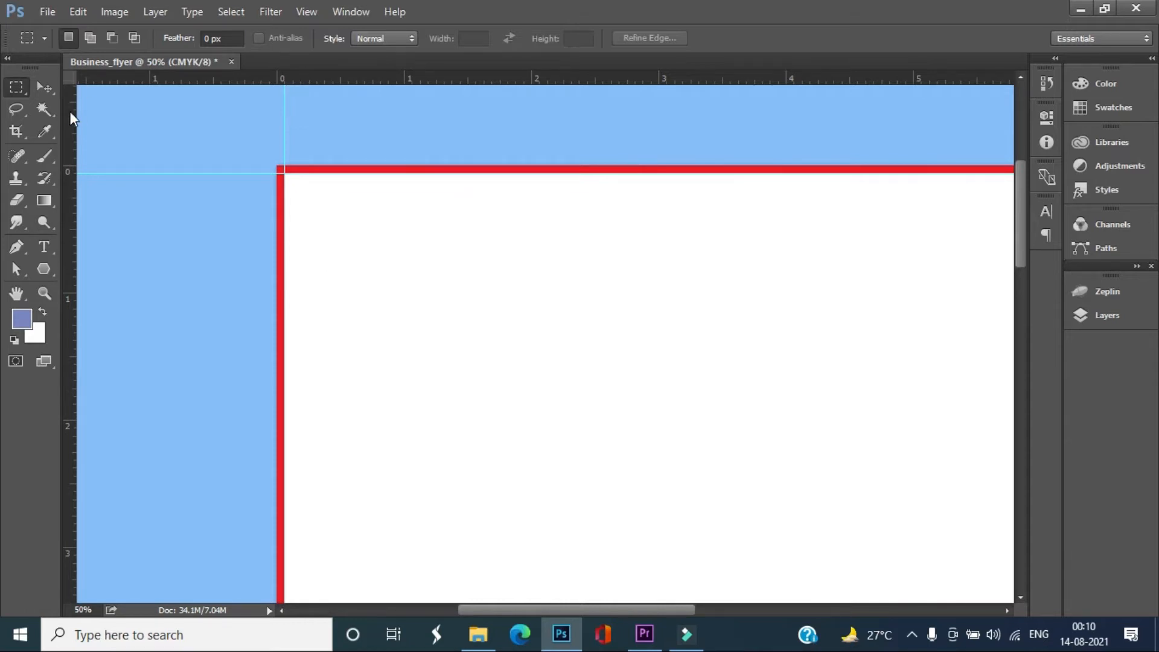
click(44, 88)
click(1081, 315)
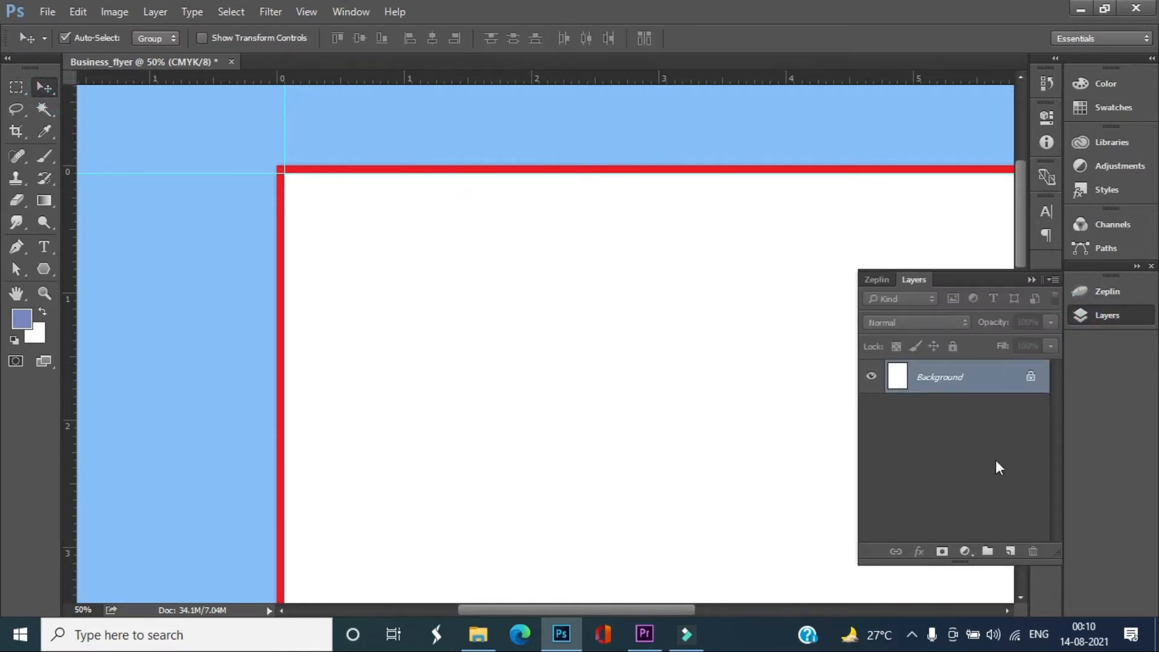
click(964, 551)
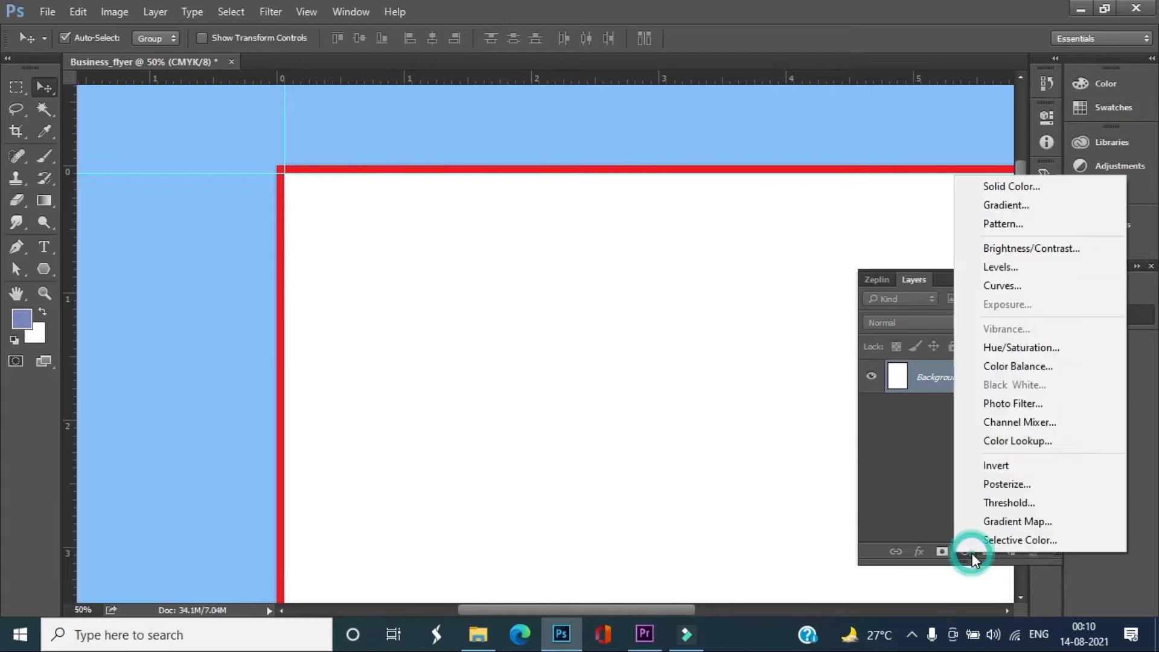
click(1014, 192)
click(364, 147)
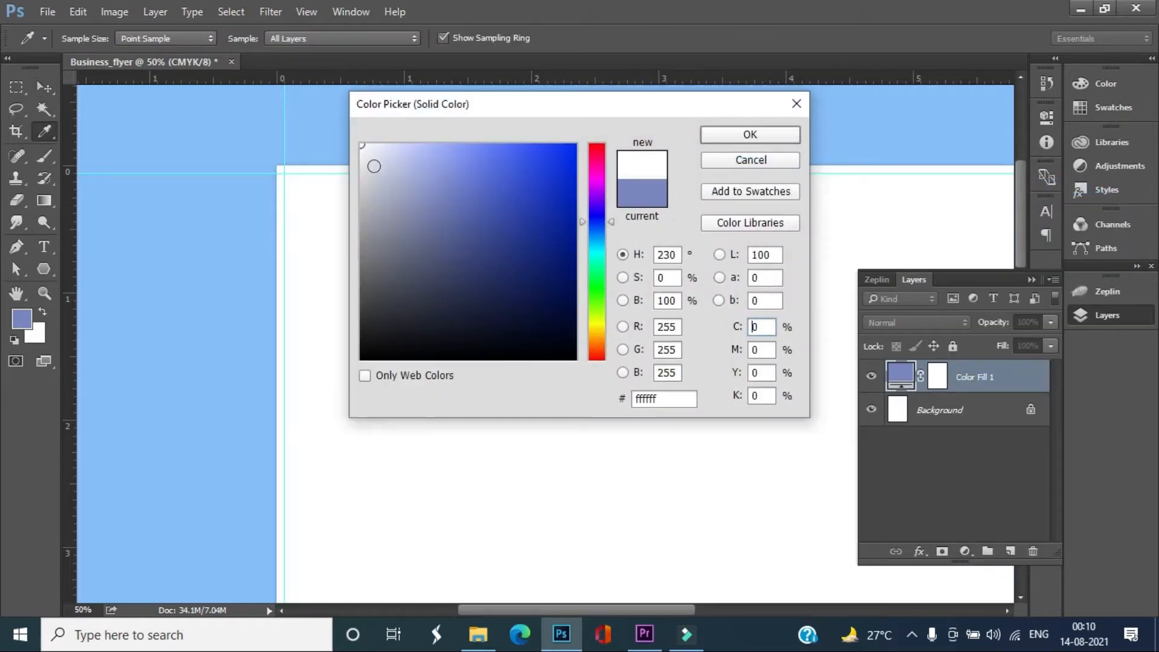
click(723, 138)
click(1030, 280)
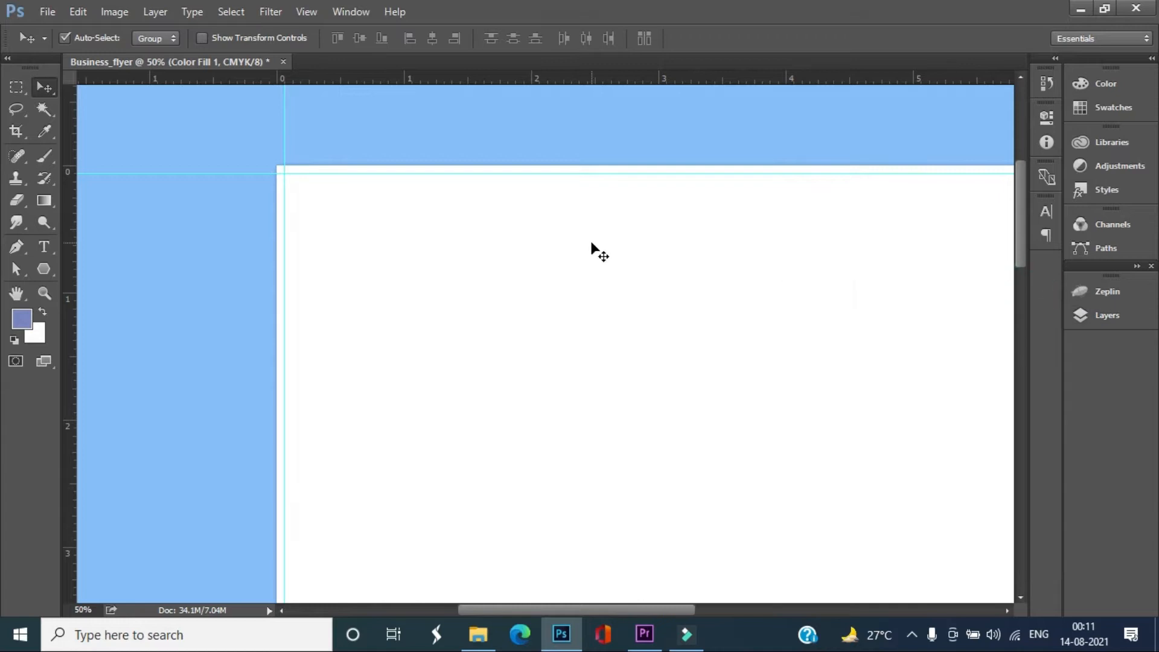
Draw a dark blue rectangle of about 2719 × 1517 px across the upper page, starting at the upper-left guide intersection
key(ctrl+minus)
key(ctrl+minus)
drag(645, 411, 569, 279)
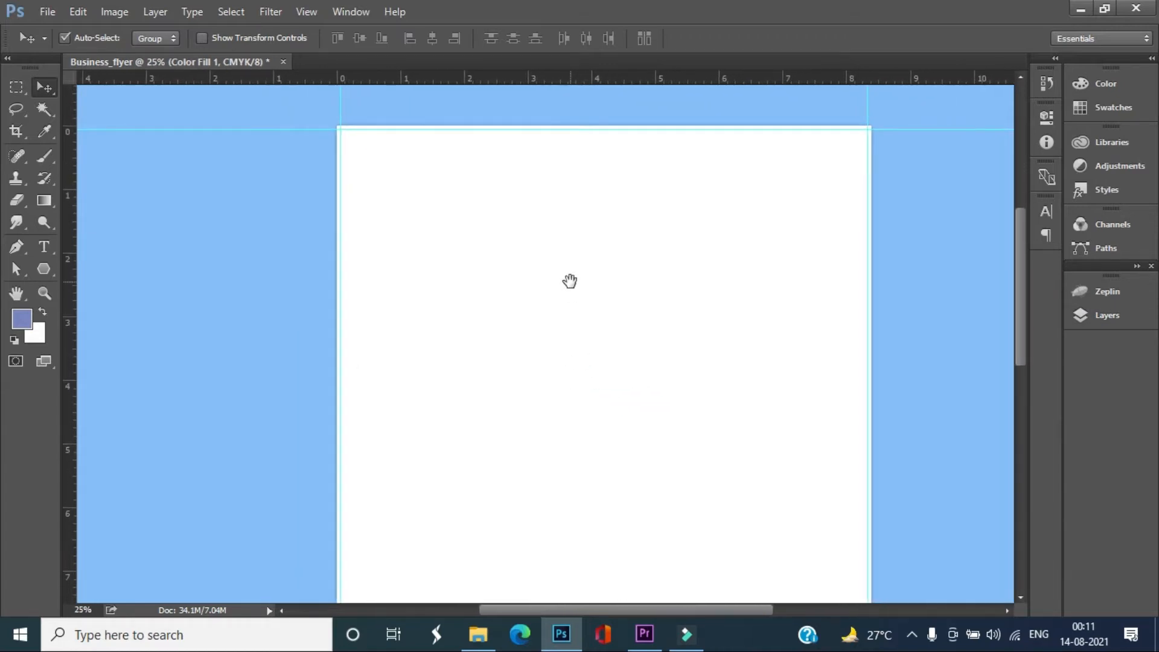
click(22, 318)
drag(546, 268, 564, 221)
click(737, 132)
click(46, 273)
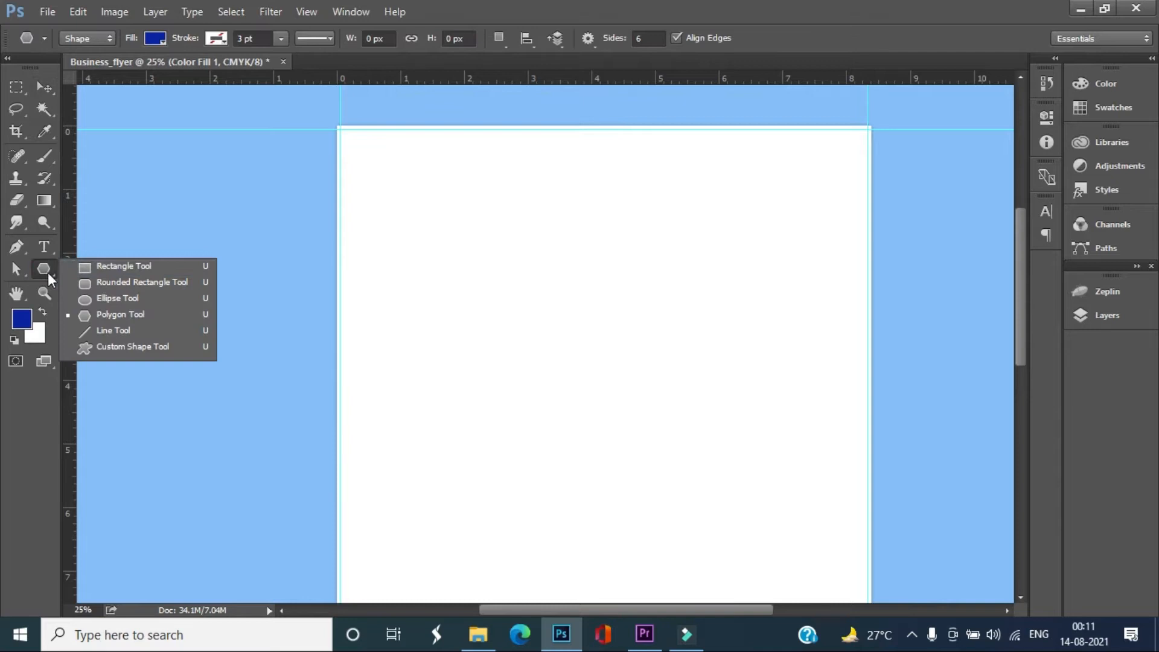
click(83, 265)
drag(342, 130, 917, 451)
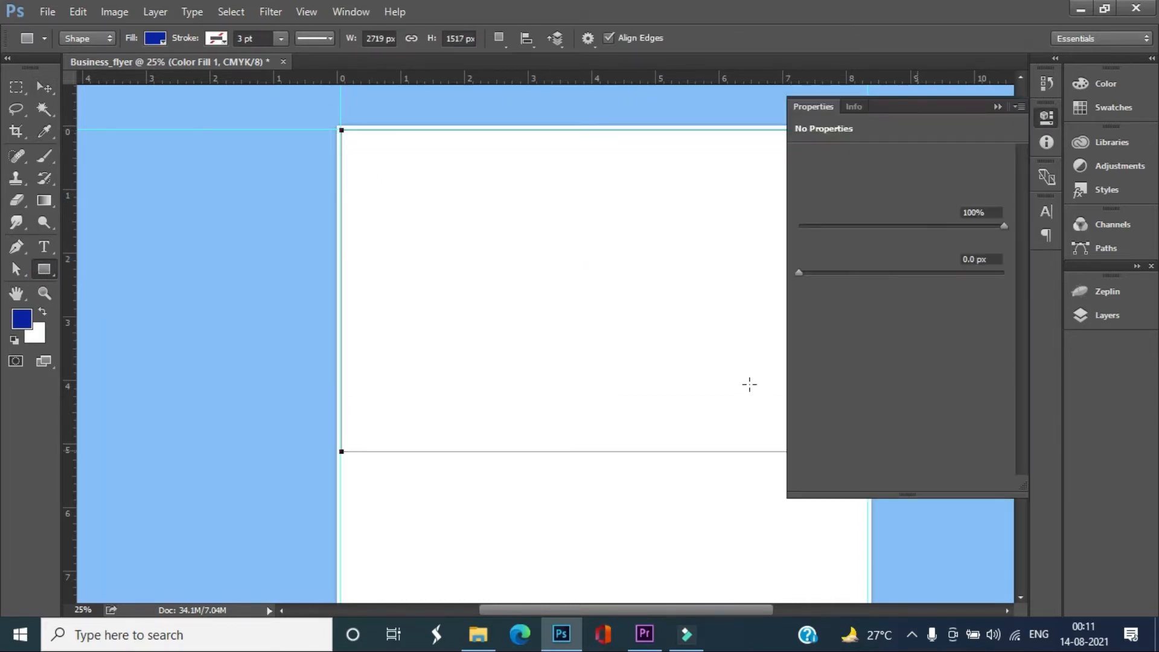
click(44, 87)
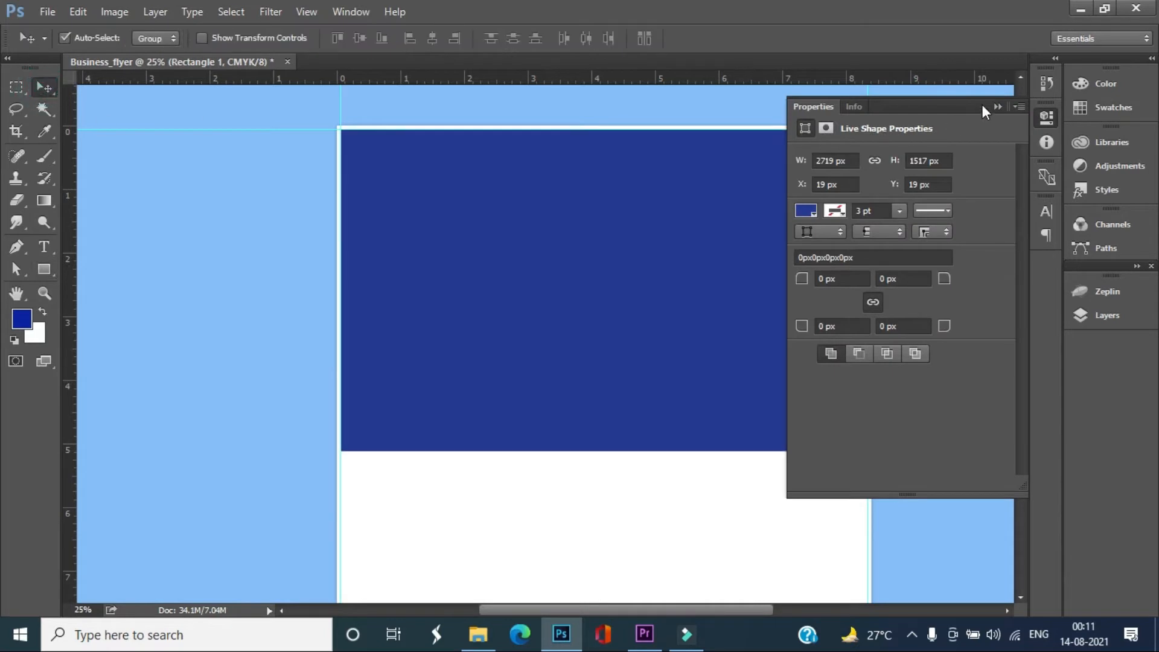
click(997, 106)
Centre the blue rectangle horizontally so it overhangs the page equally on both sides
key(ctrl+minus)
key(ctrl+minus)
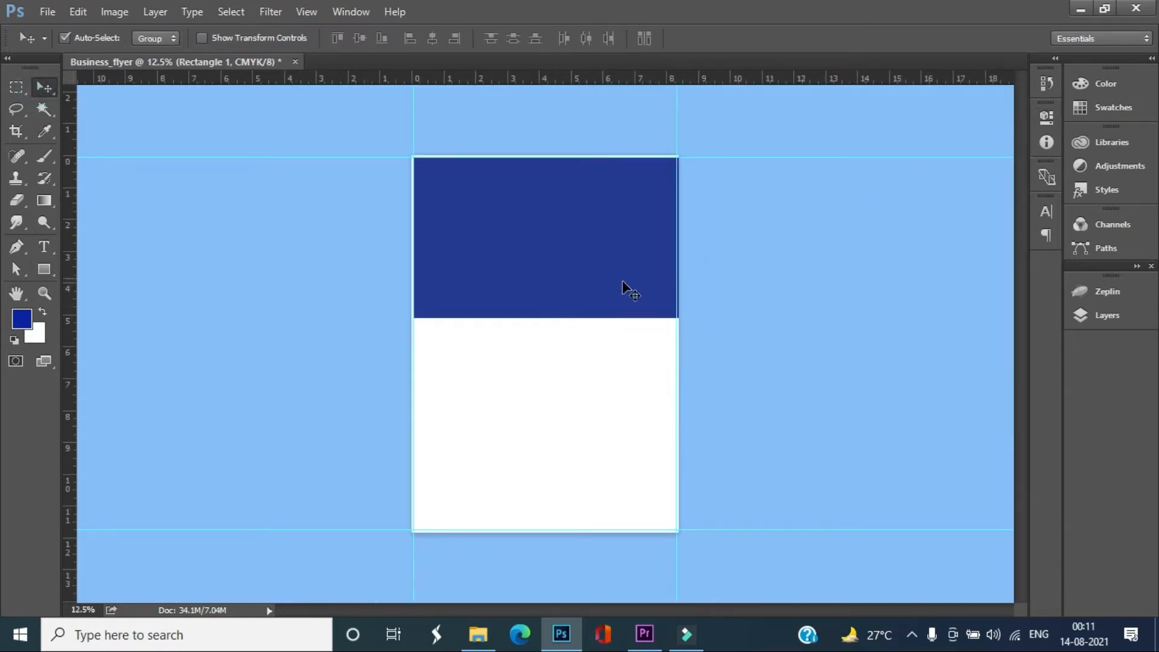
mouse_move(585, 261)
mouse_down()
mouse_move(571, 252)
mouse_move(578, 258)
mouse_up()
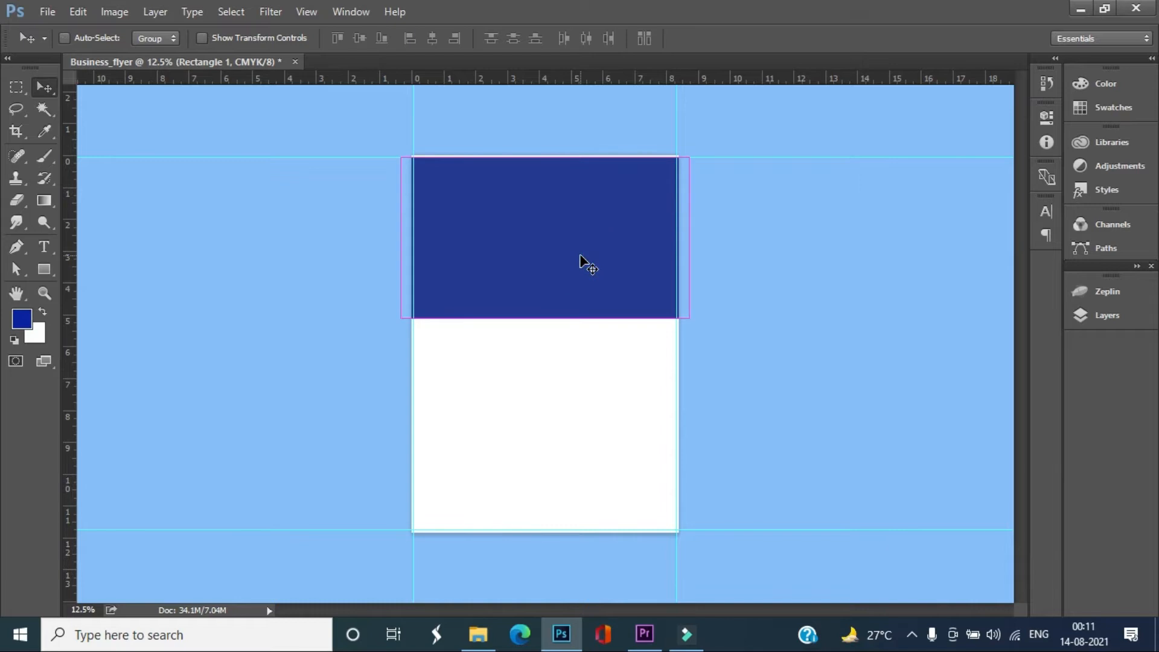
Skew the blue rectangle vertically by about 17.6° so it slopes down to the right, and shift it up past the page's top edge
key(ctrl+t)
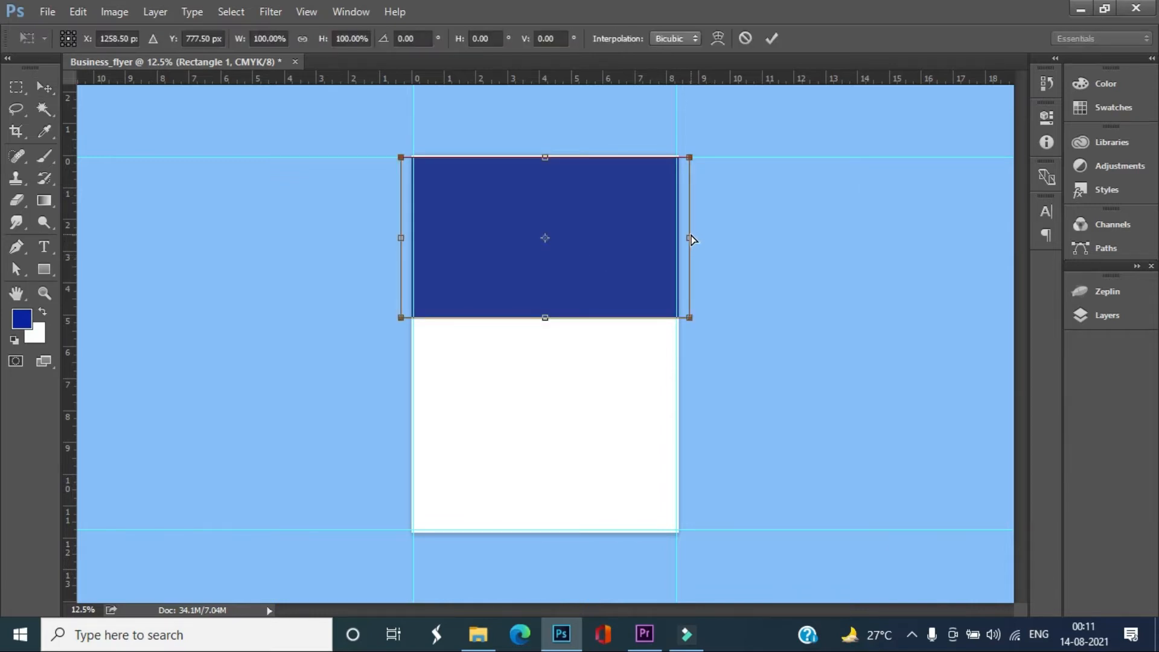
drag(691, 239, 730, 342)
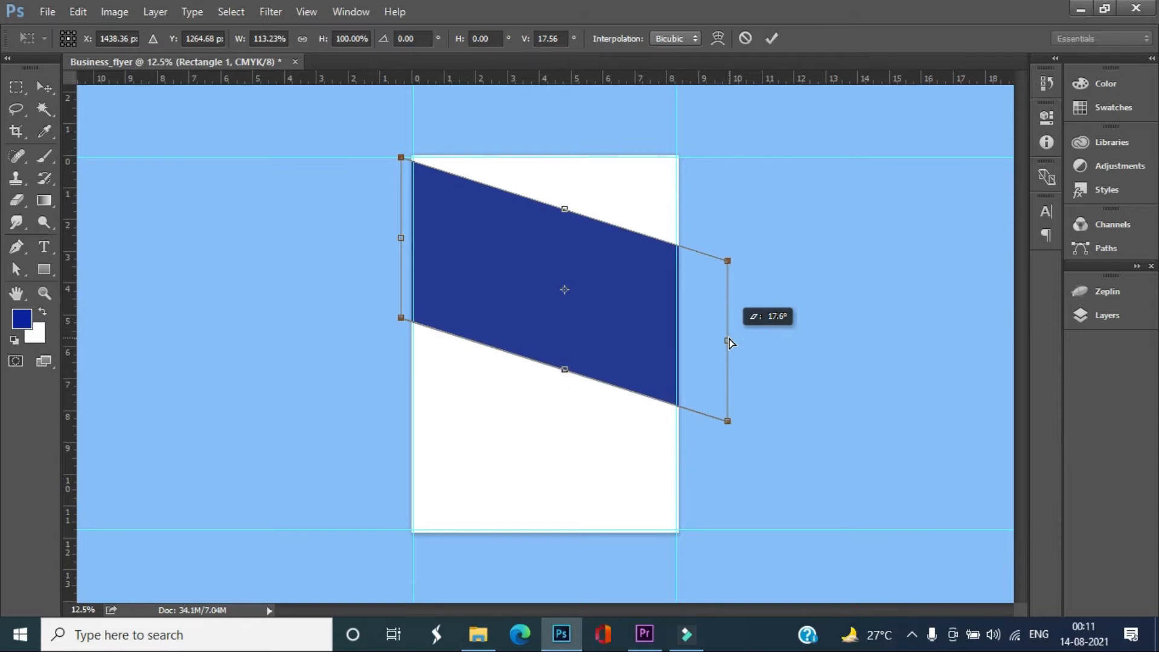
drag(587, 240, 574, 187)
key(Return)
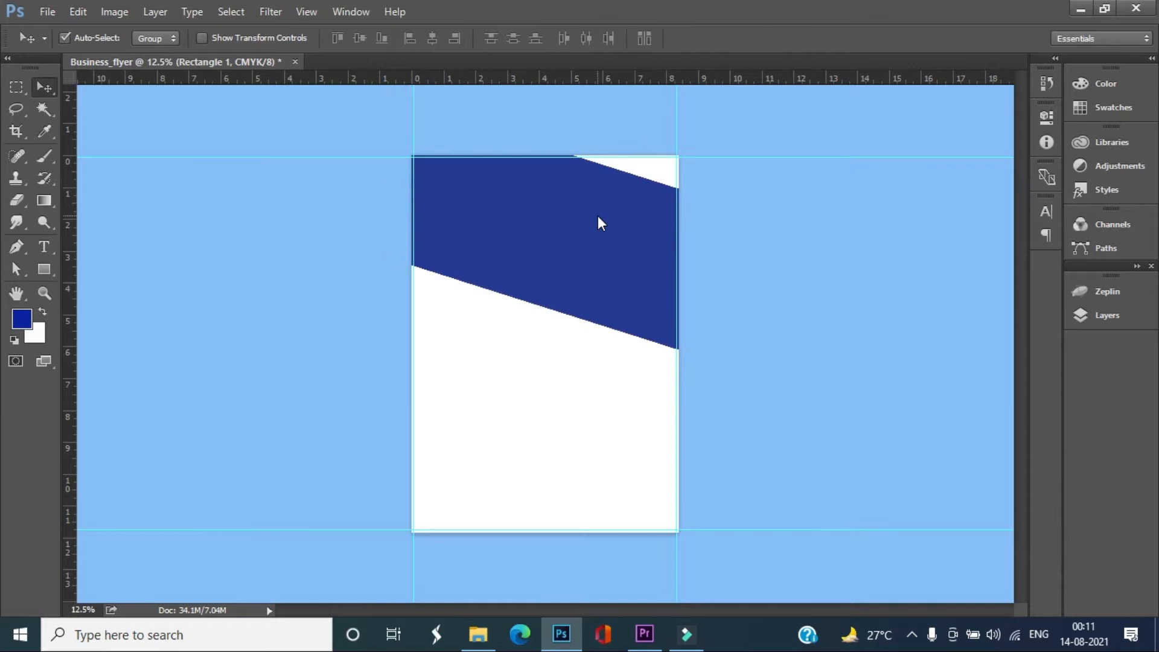
click(187, 273)
key(ctrl+plus)
key(ctrl+plus)
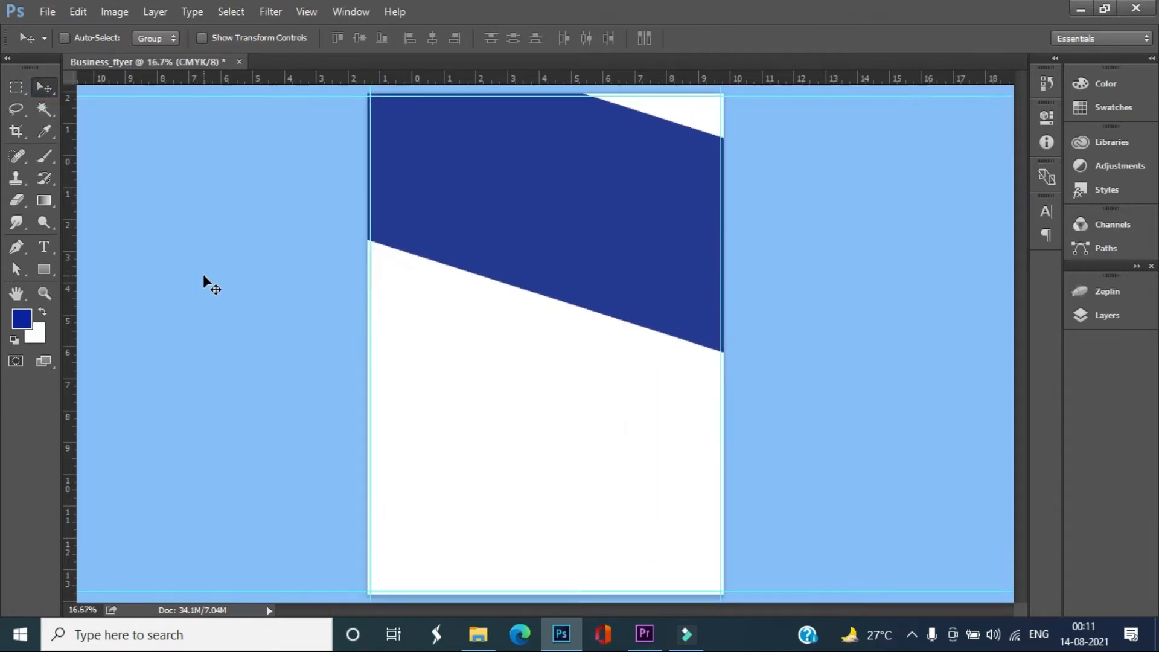
drag(538, 305, 520, 468)
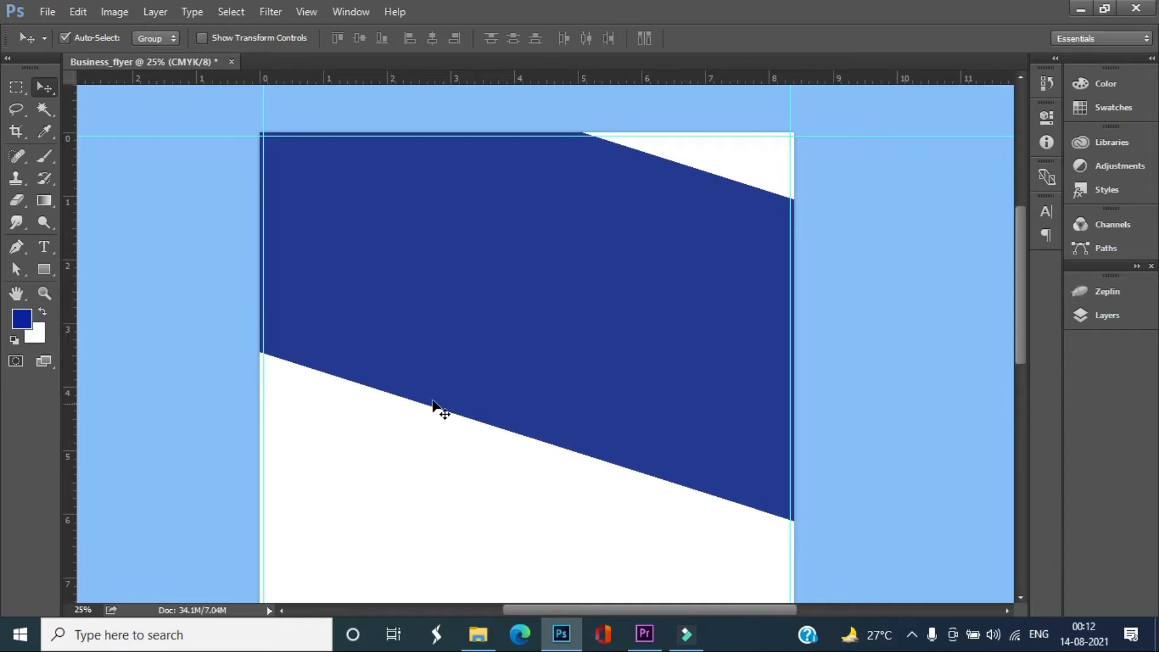
Switch to File Explorer, open the text file in the flyer_design folder and look through the flyer copy
click(478, 633)
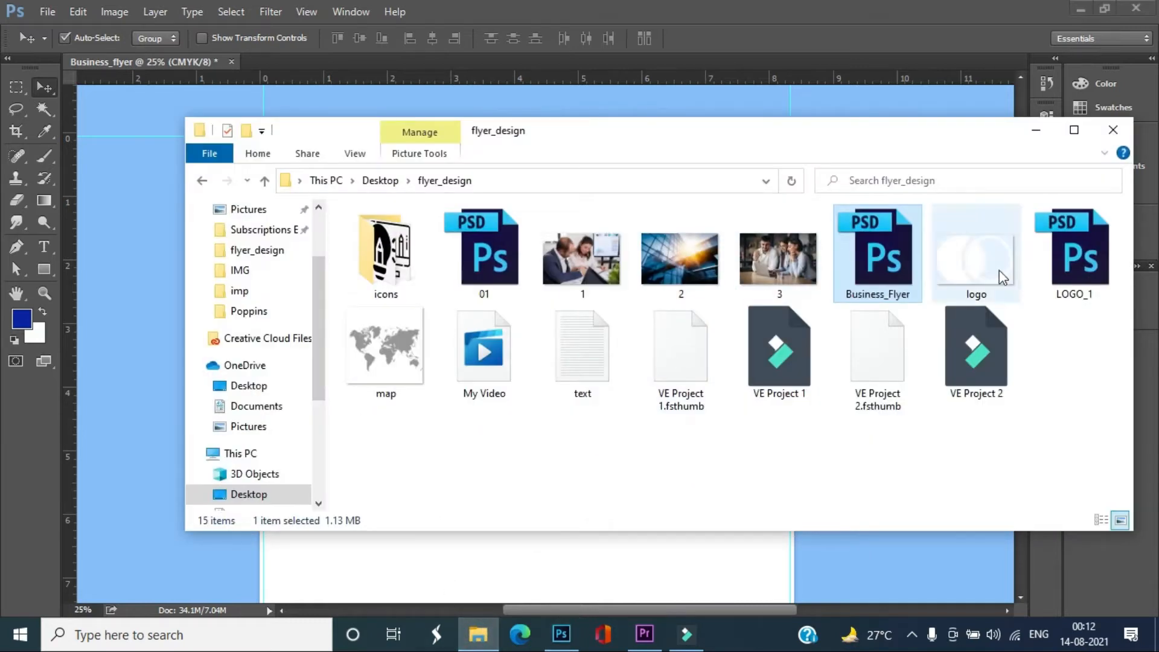
double_click(566, 342)
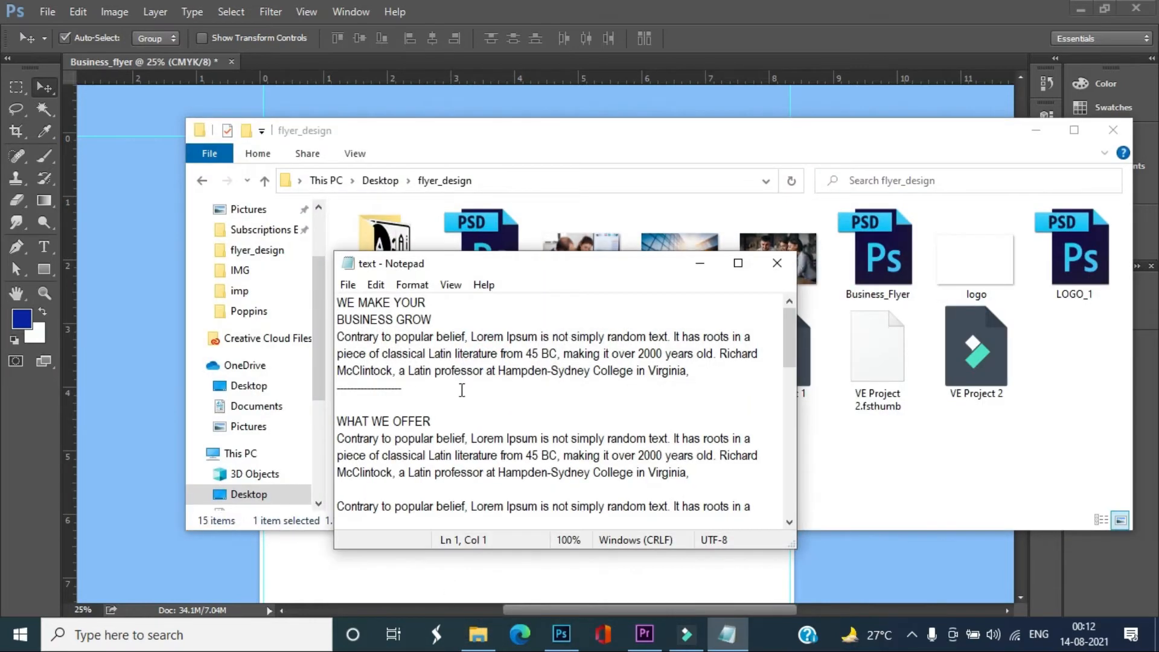
scroll(468, 399, down, 6)
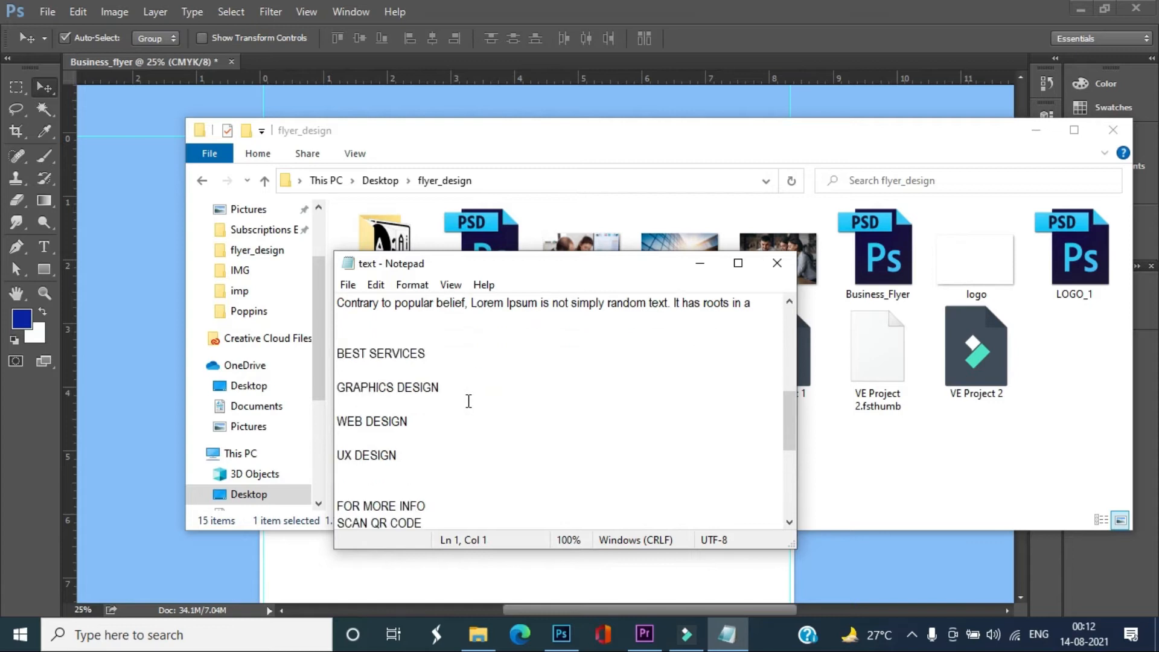
scroll(468, 399, up, 3)
click(699, 266)
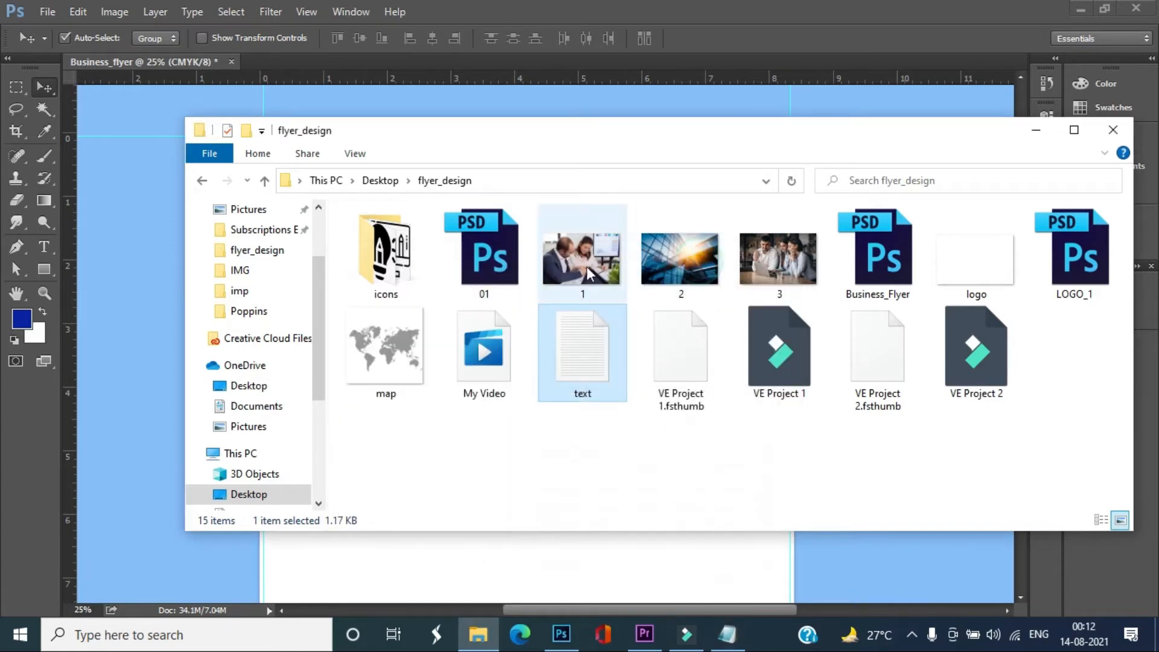
Switch back to the Business_flyer document in Photoshop
click(1041, 136)
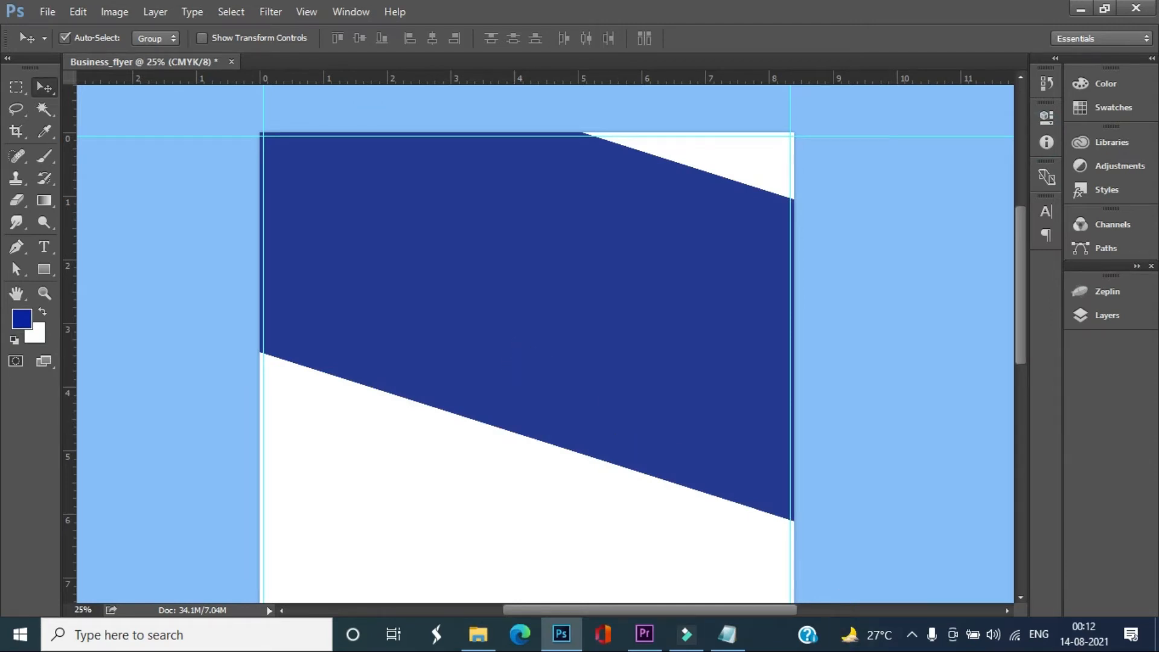
click(911, 633)
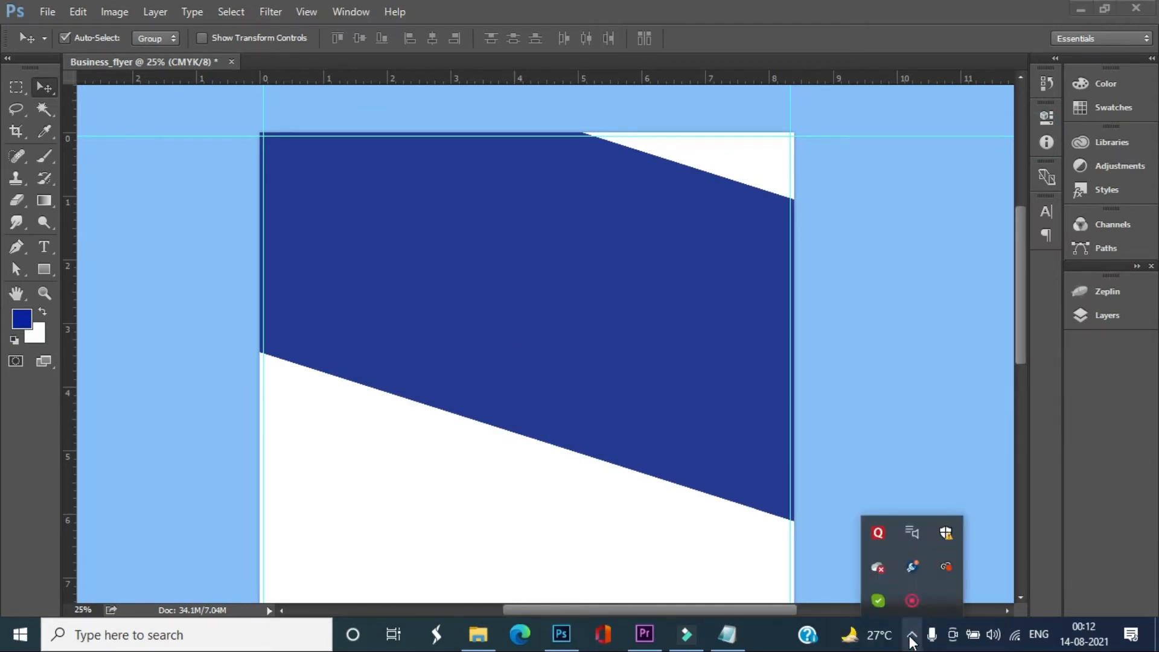
click(910, 600)
click(928, 605)
Unlock the Background layer, converting it to a regular layer without changing its blending options
click(1080, 316)
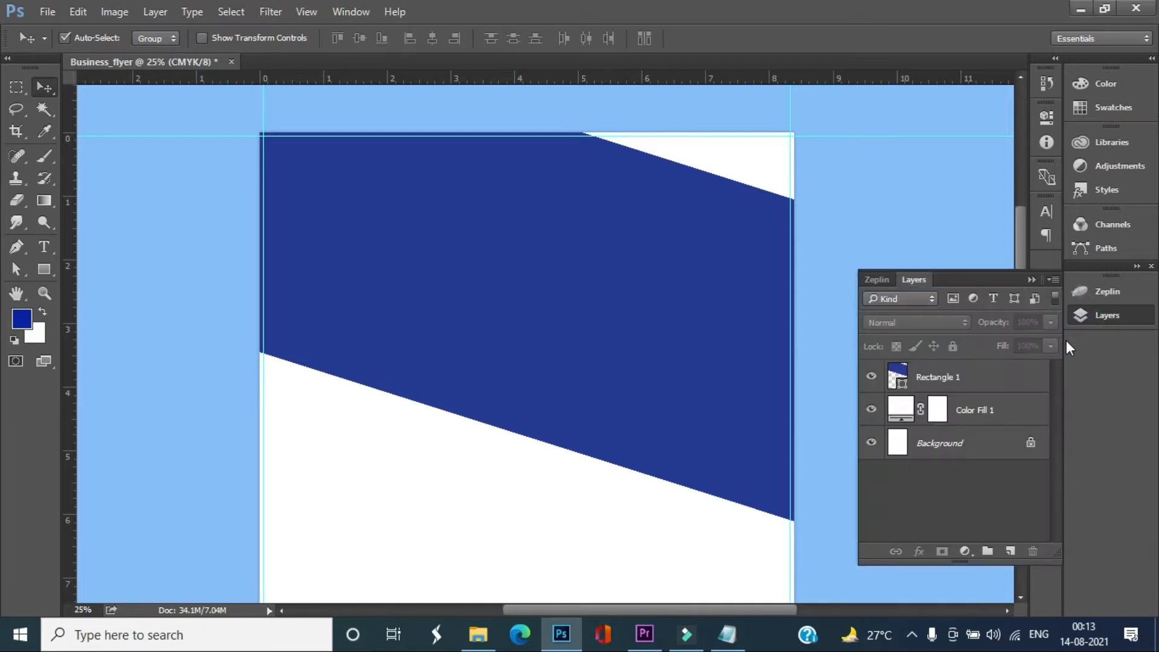
click(995, 455)
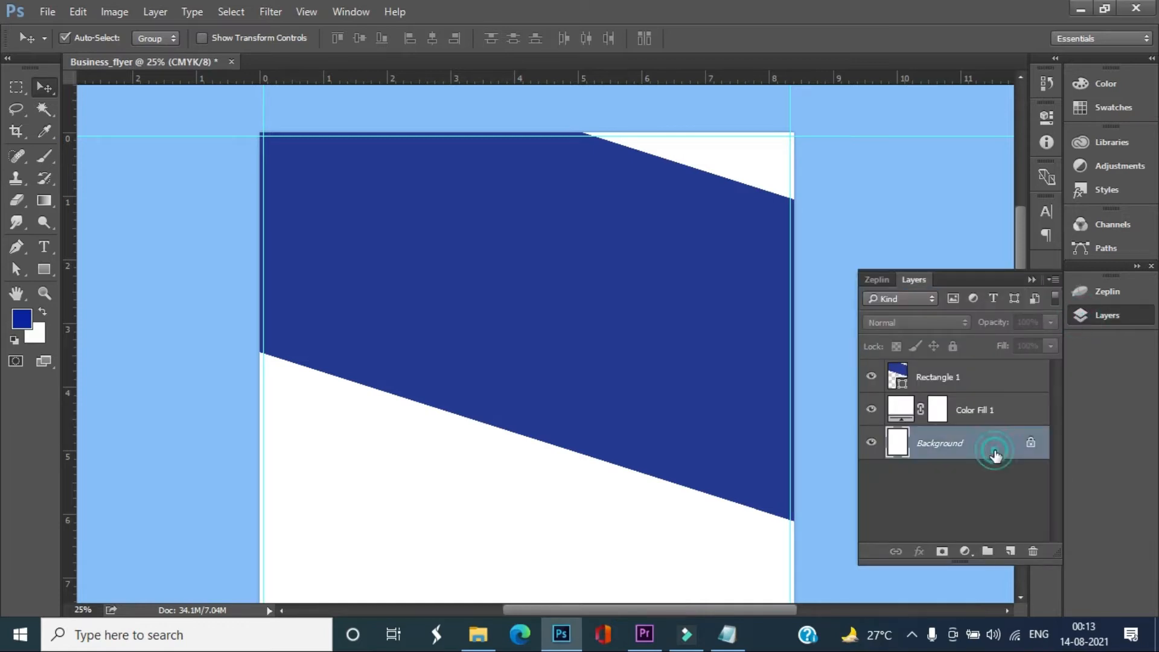
double_click(1028, 444)
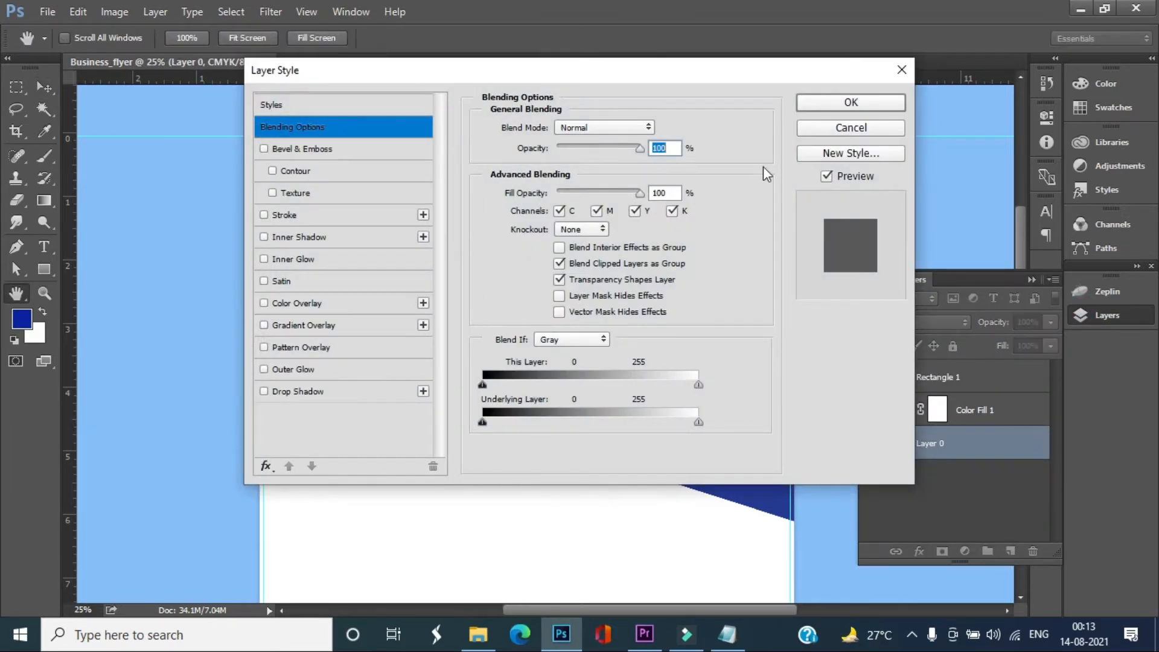
click(847, 129)
Place a vertical guide at the page's horizontal centre using Layer 0's transform centre point, and lock Layer 0
key(ctrl+t)
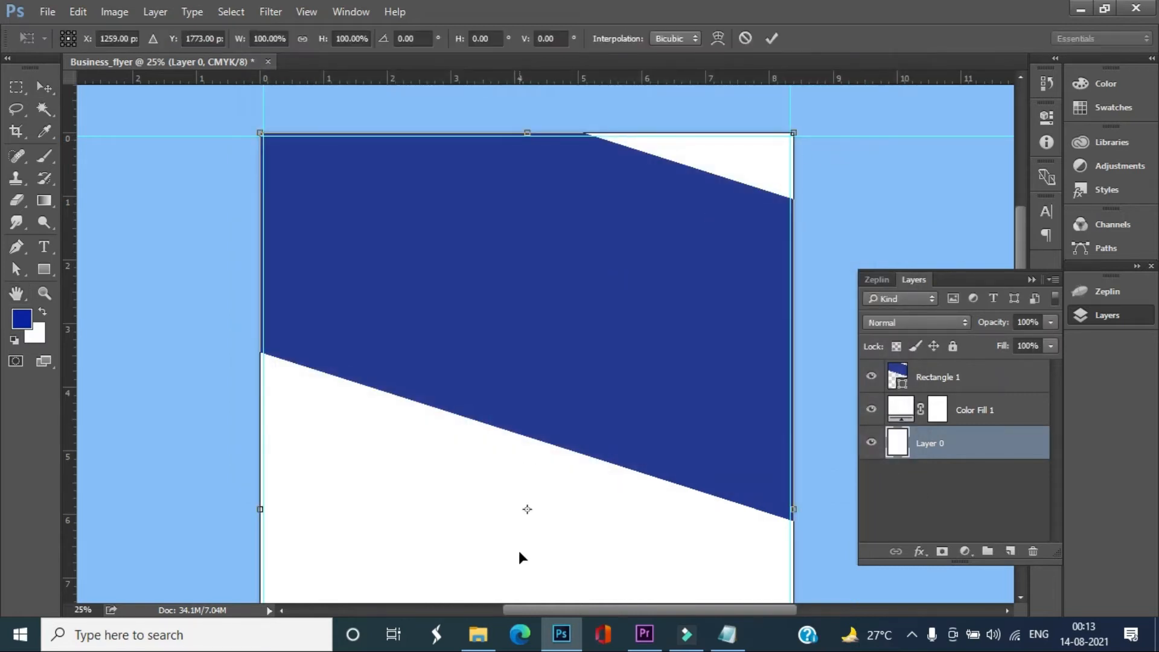
drag(70, 539, 526, 559)
double_click(539, 477)
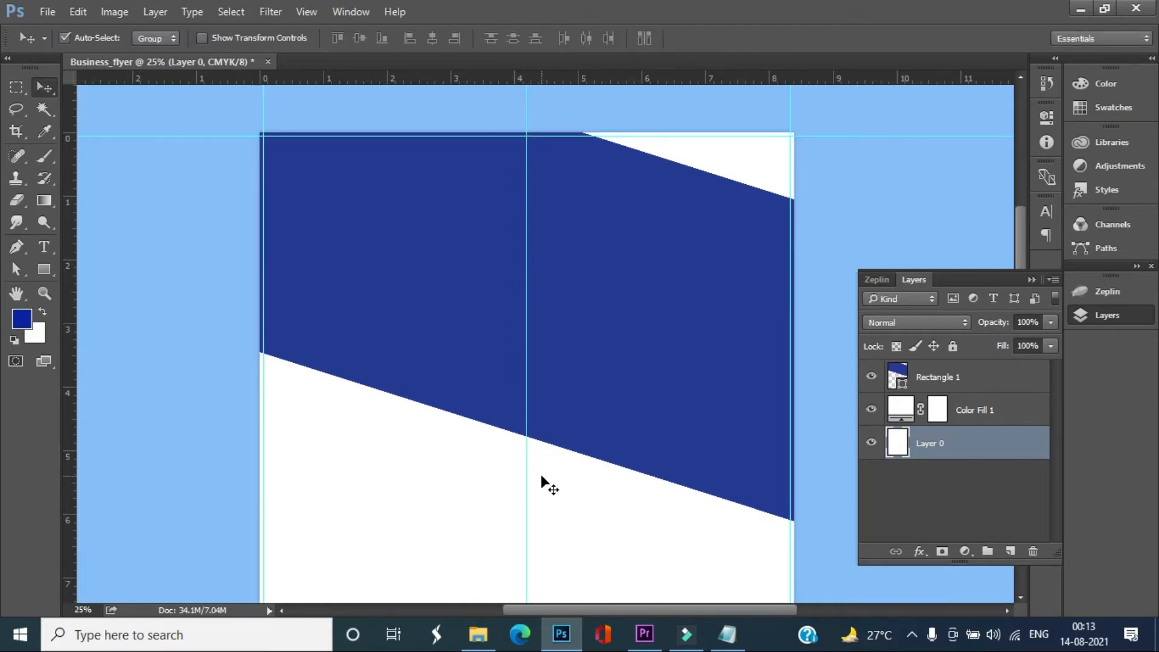
click(952, 347)
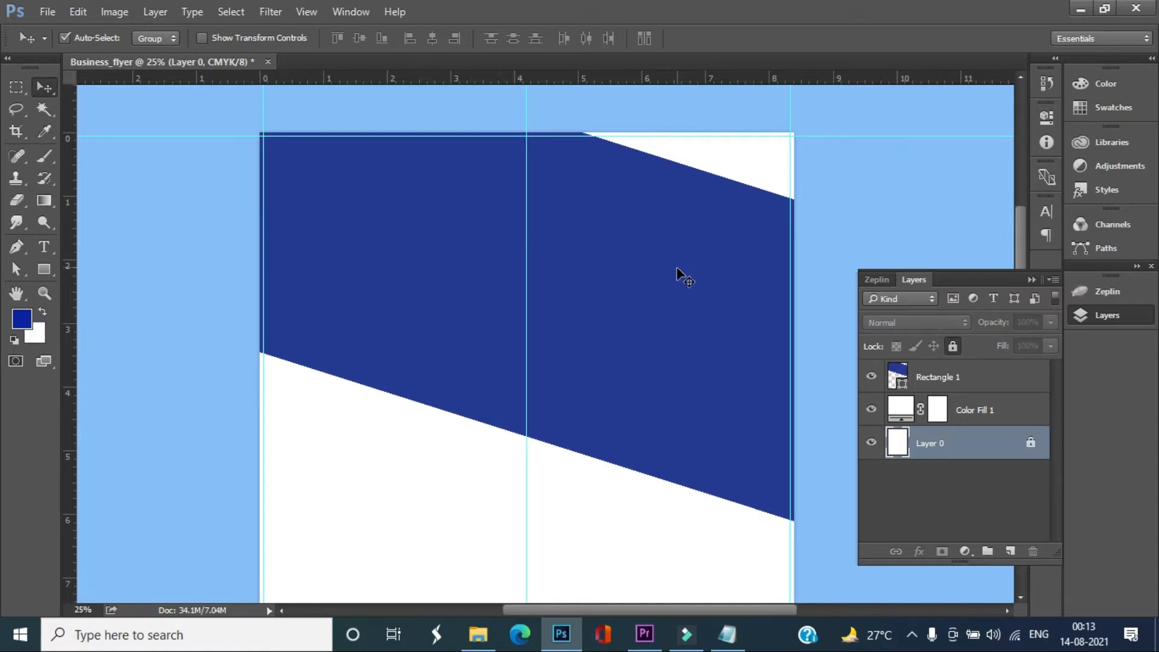
Move the slanted blue rectangle slightly up on the page and switch the document to full-screen view
drag(636, 362, 652, 336)
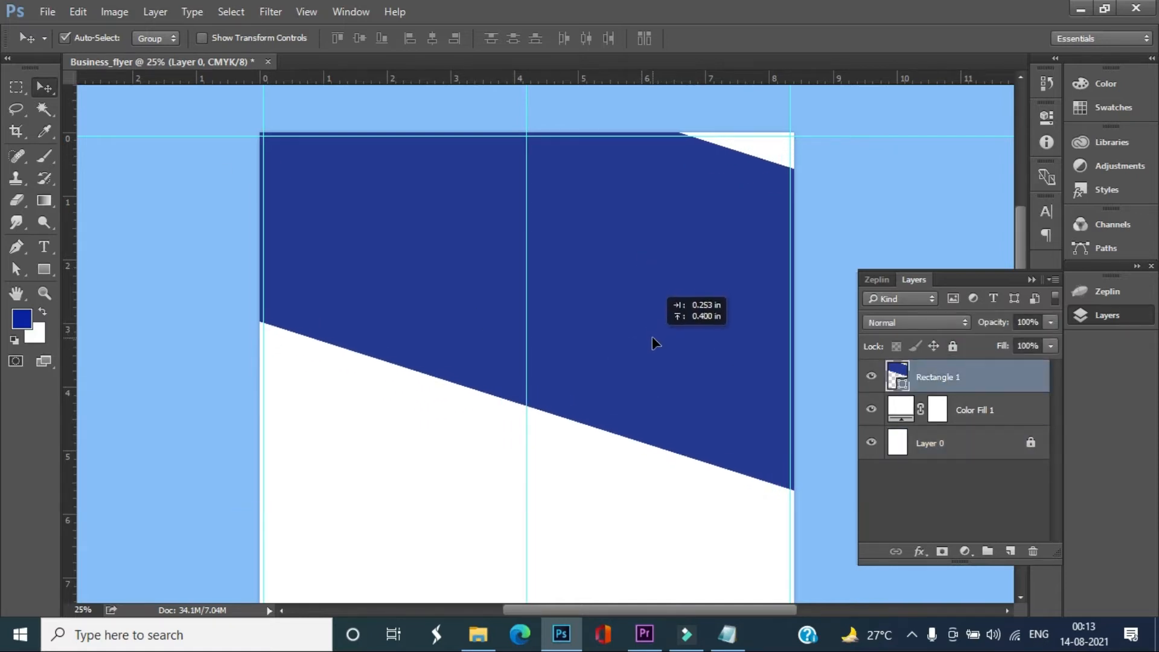
scroll(630, 399, down, 2)
key(ctrl+minus)
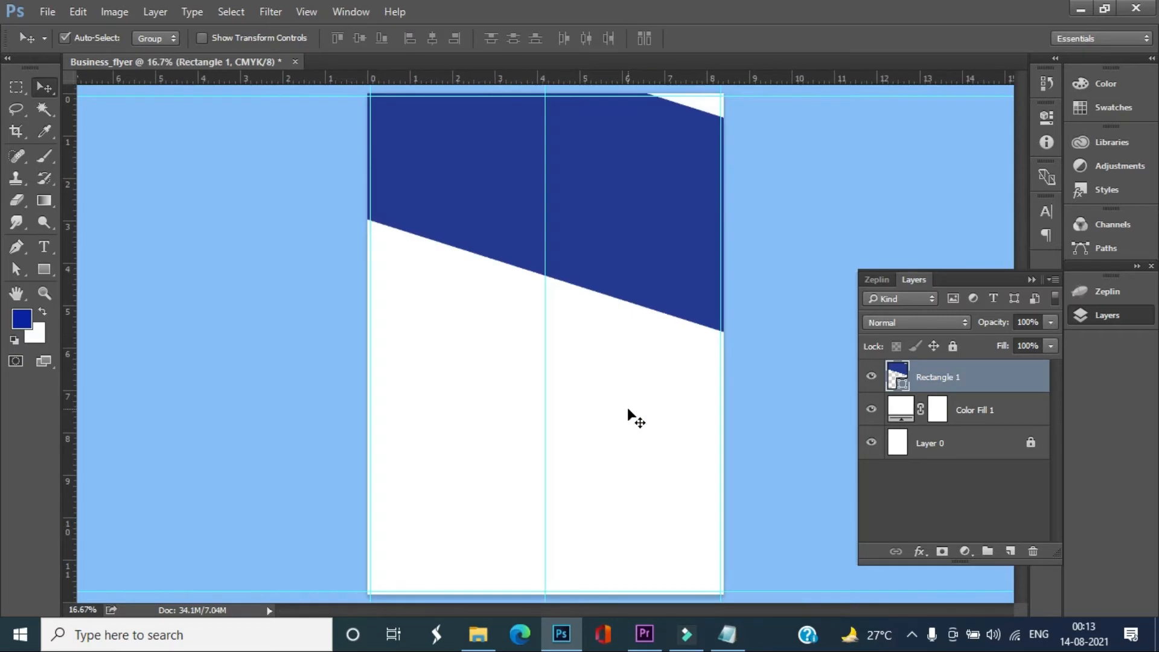
key(f)
drag(552, 267, 507, 252)
drag(615, 219, 615, 226)
scroll(592, 369, up, 1)
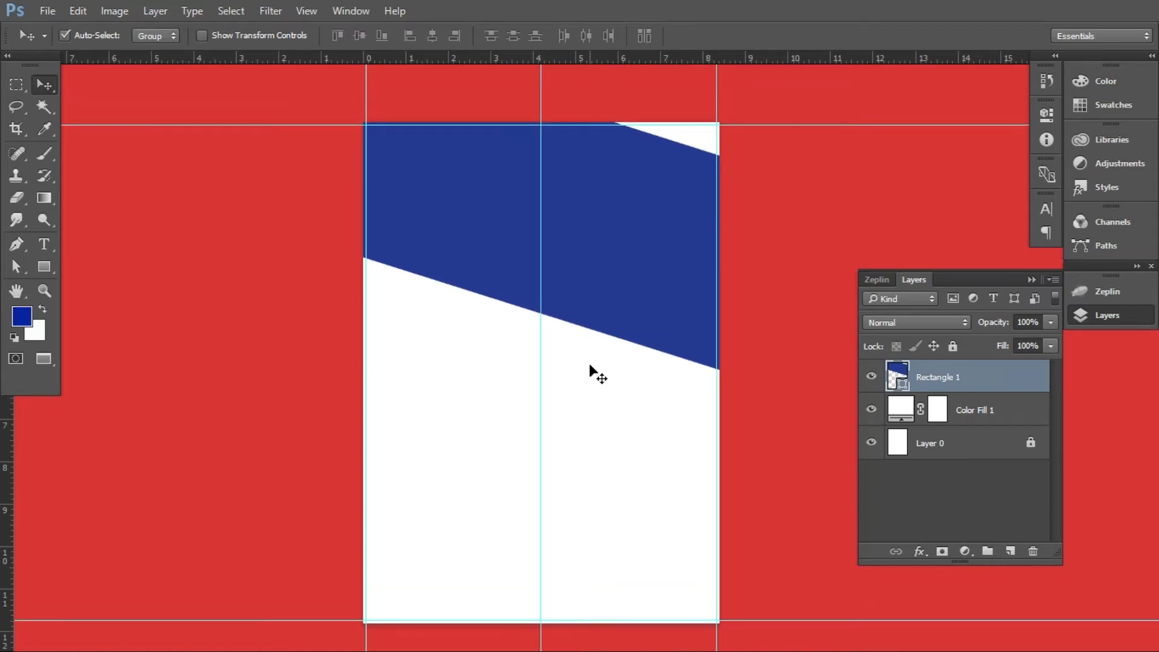
scroll(590, 365, up, 1)
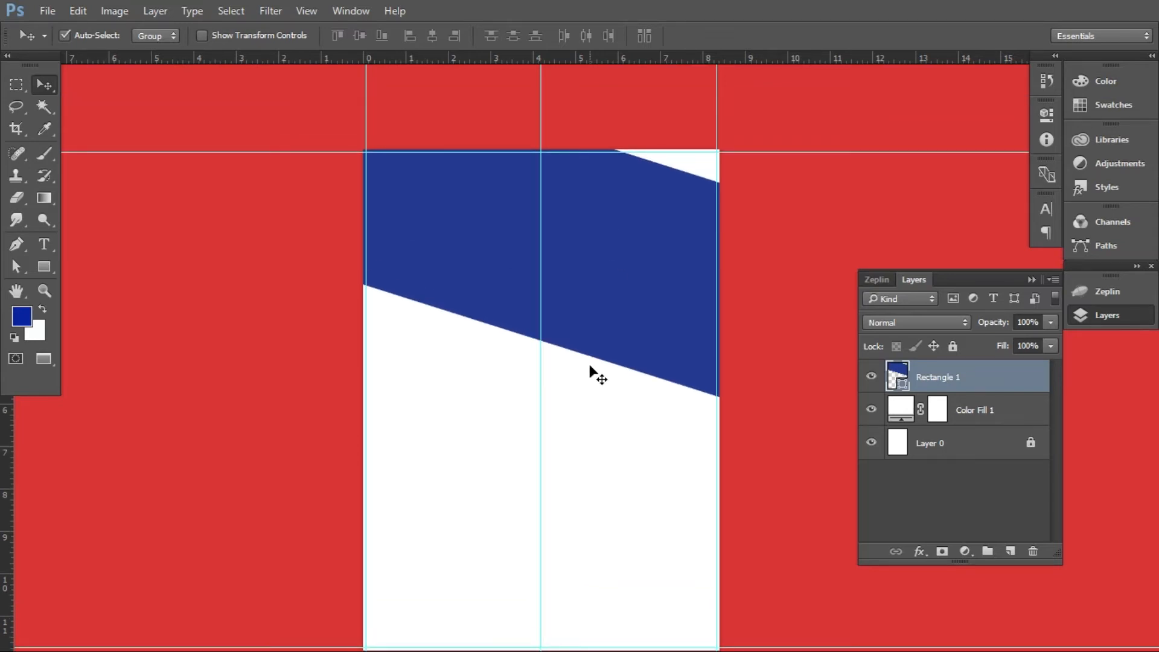
scroll(589, 367, up, 1)
scroll(571, 373, up, 4)
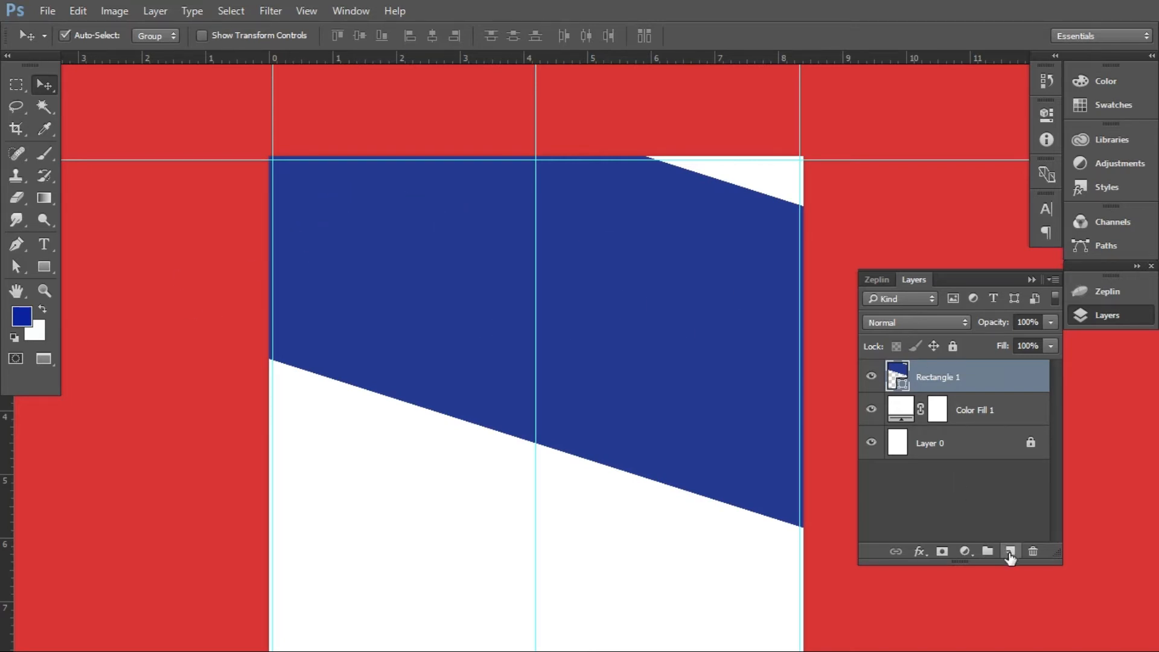
Duplicate the Rectangle 1 layer and place image 2 from the flyer_design folder between both copies, scaled to about 40.7% to span the page width
key(ctrl+j)
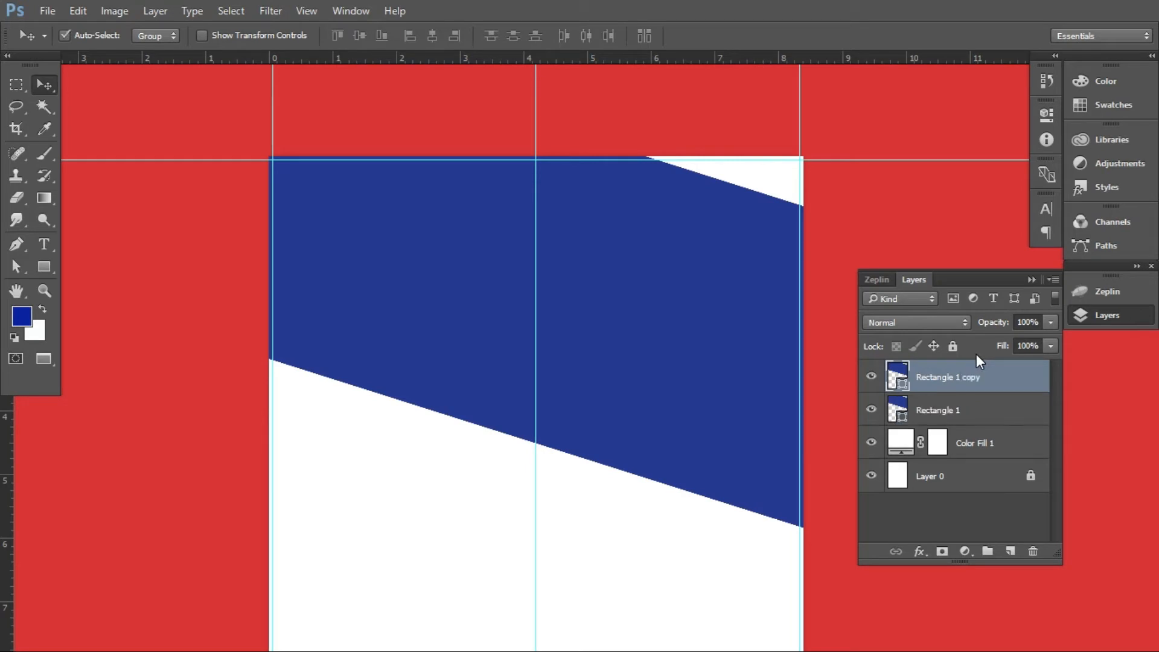
click(965, 408)
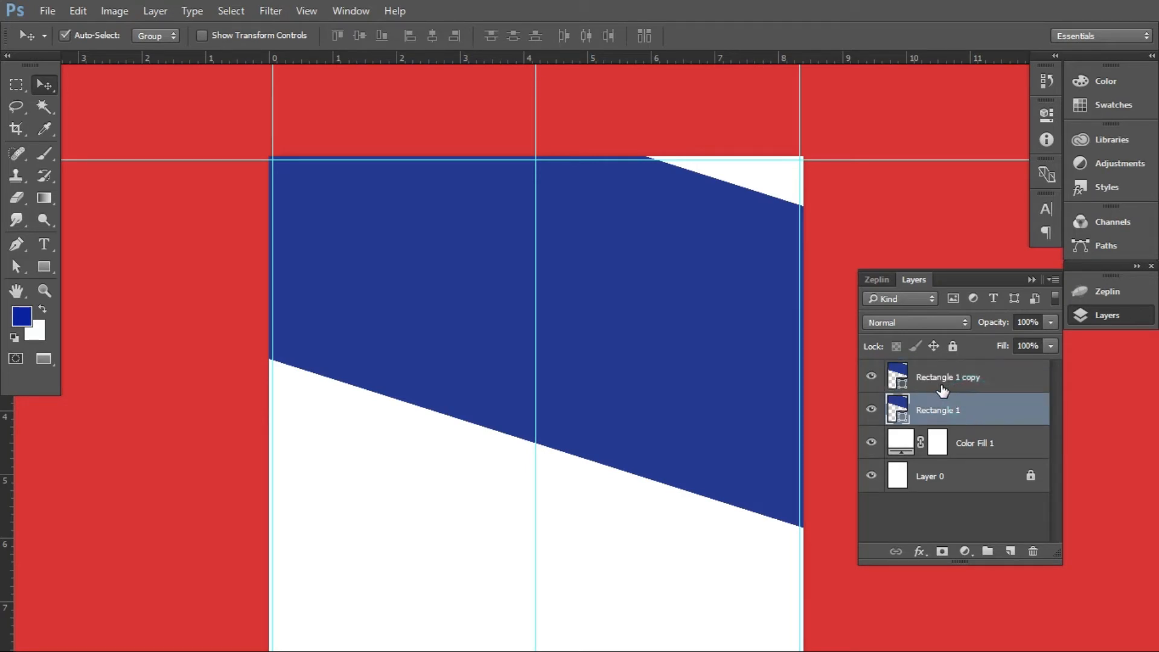
key(alt+Tab)
click(681, 260)
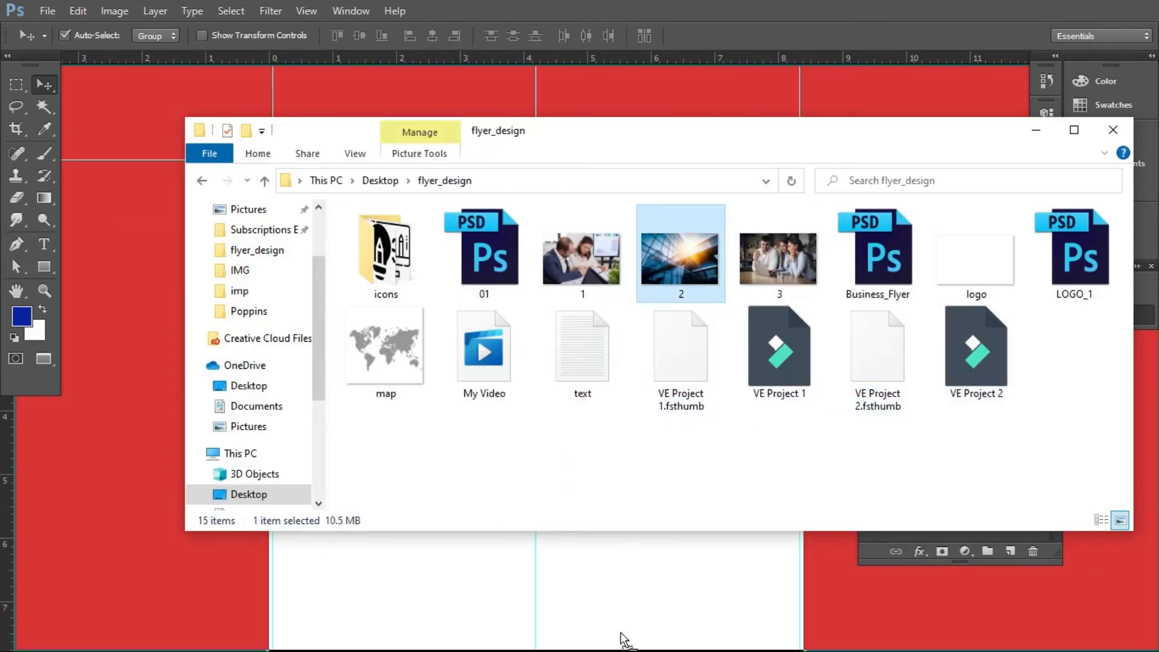
key(alt+Tab)
drag(726, 554, 719, 547)
drag(570, 476, 496, 446)
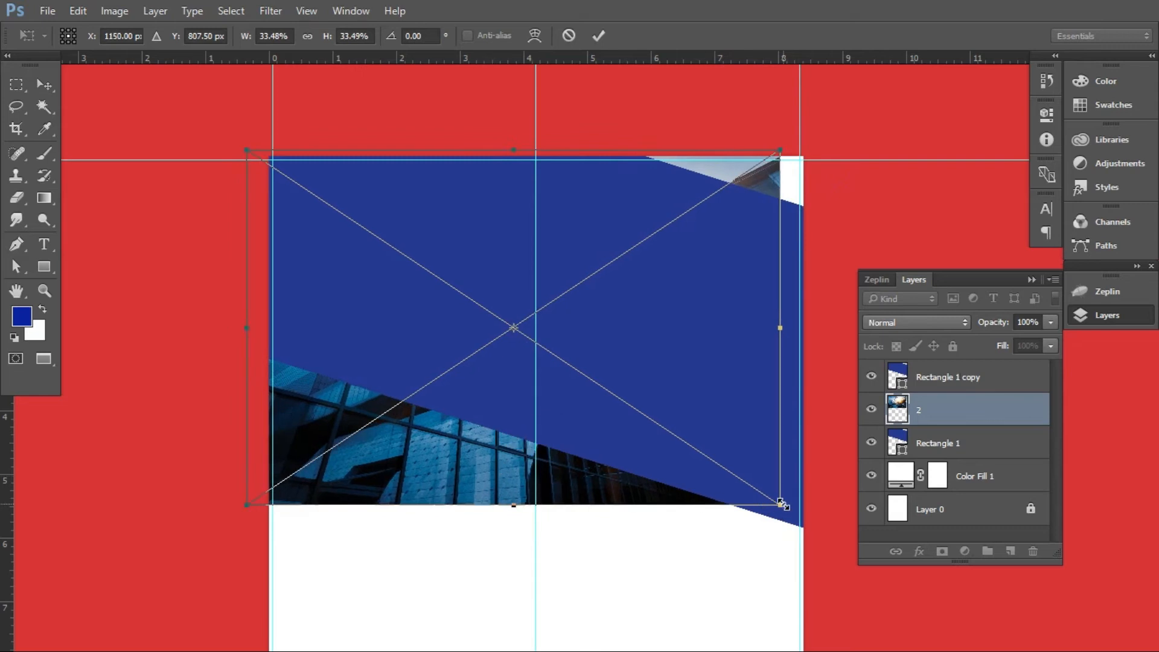
drag(782, 503, 838, 543)
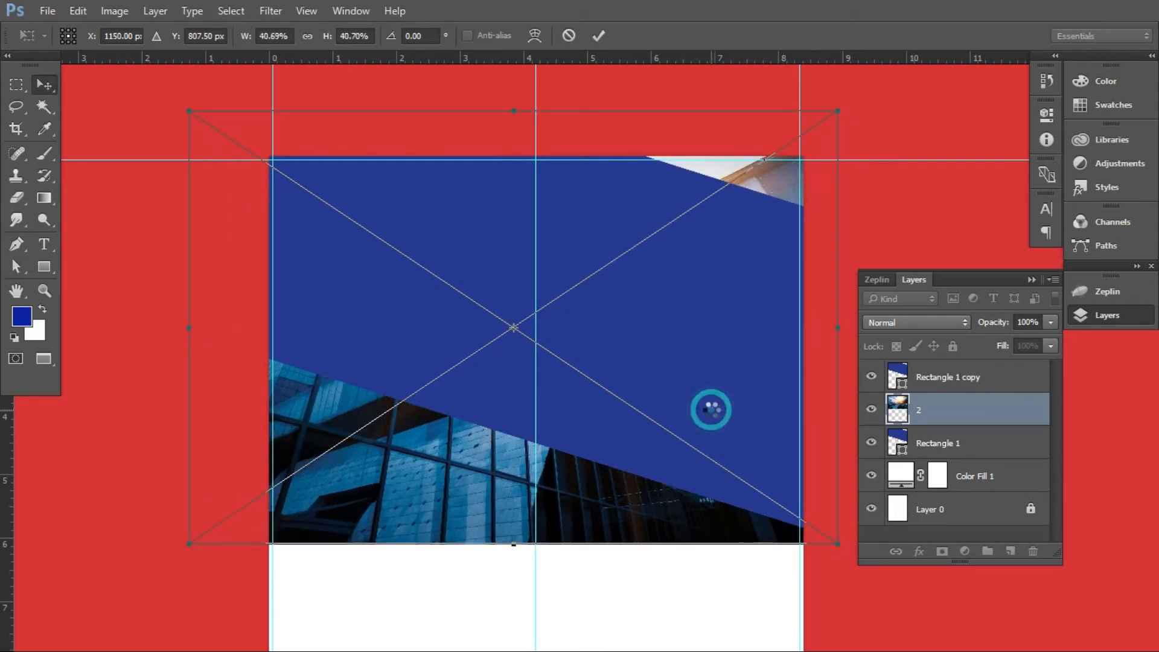
double_click(711, 411)
Hide the Rectangle 1 copy layer and clip image 2 to the Rectangle 1 shape
click(874, 377)
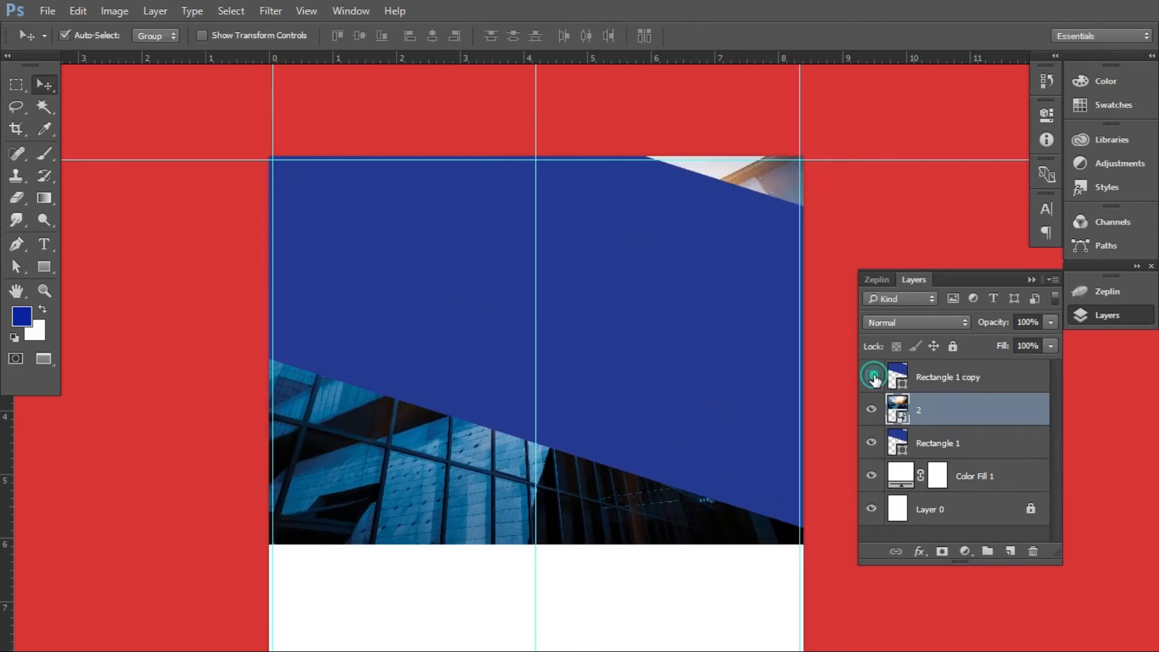
alt+click(991, 425)
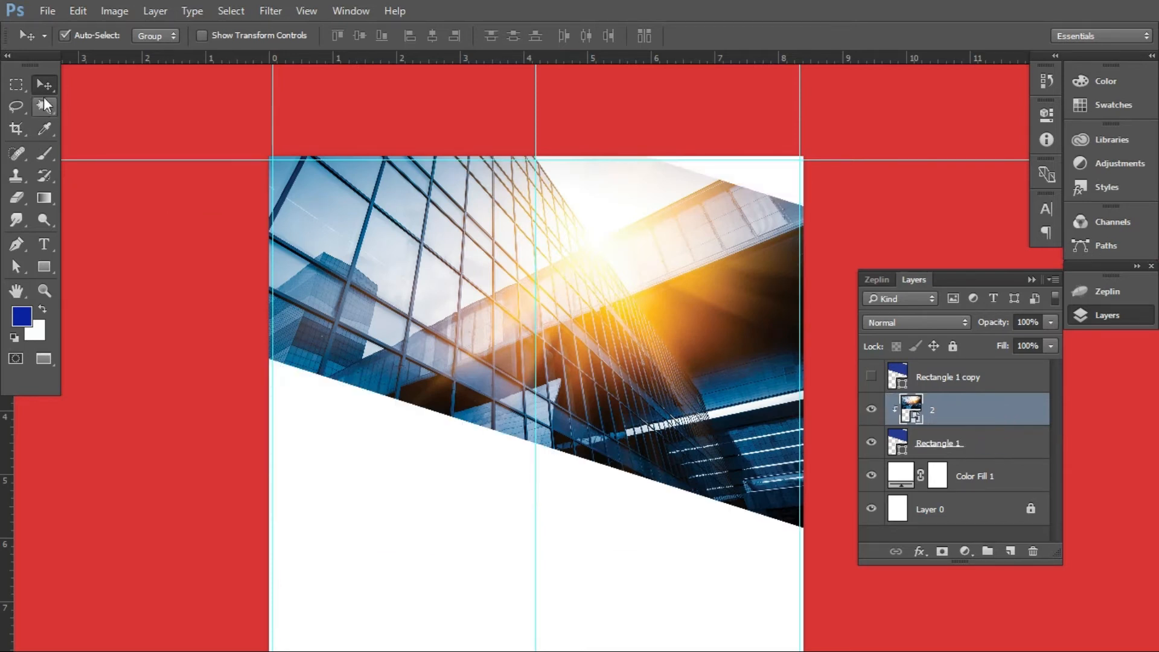
Show the Rectangle 1 copy layer again and set its blend mode to Hard Light
click(959, 378)
click(871, 376)
click(912, 322)
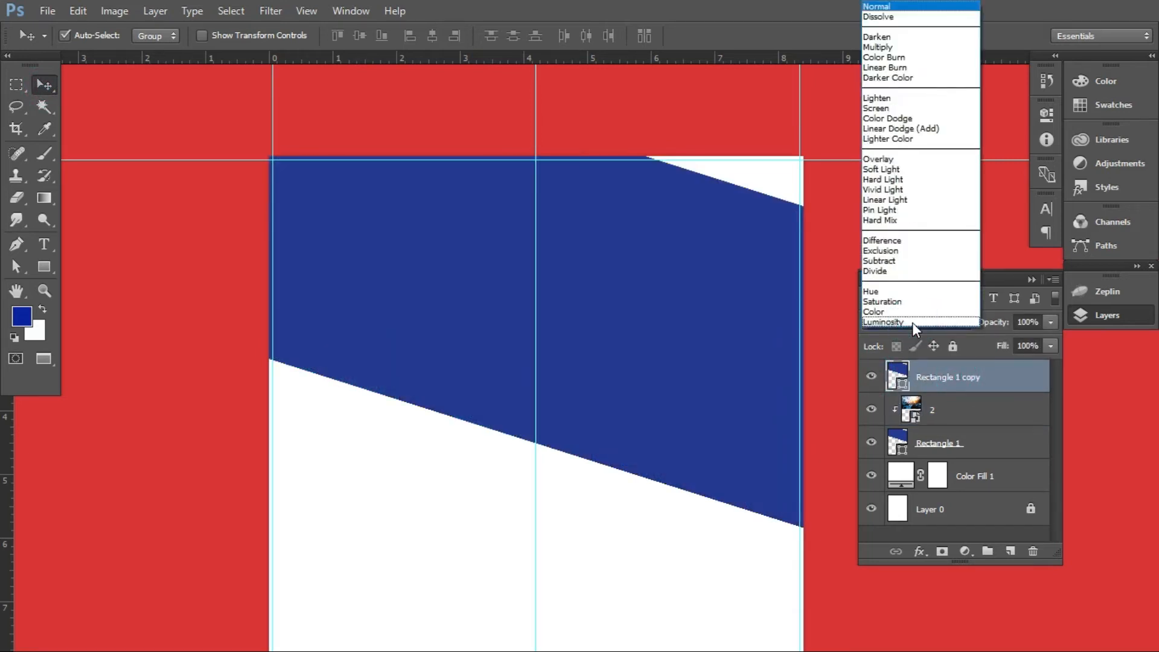
click(881, 180)
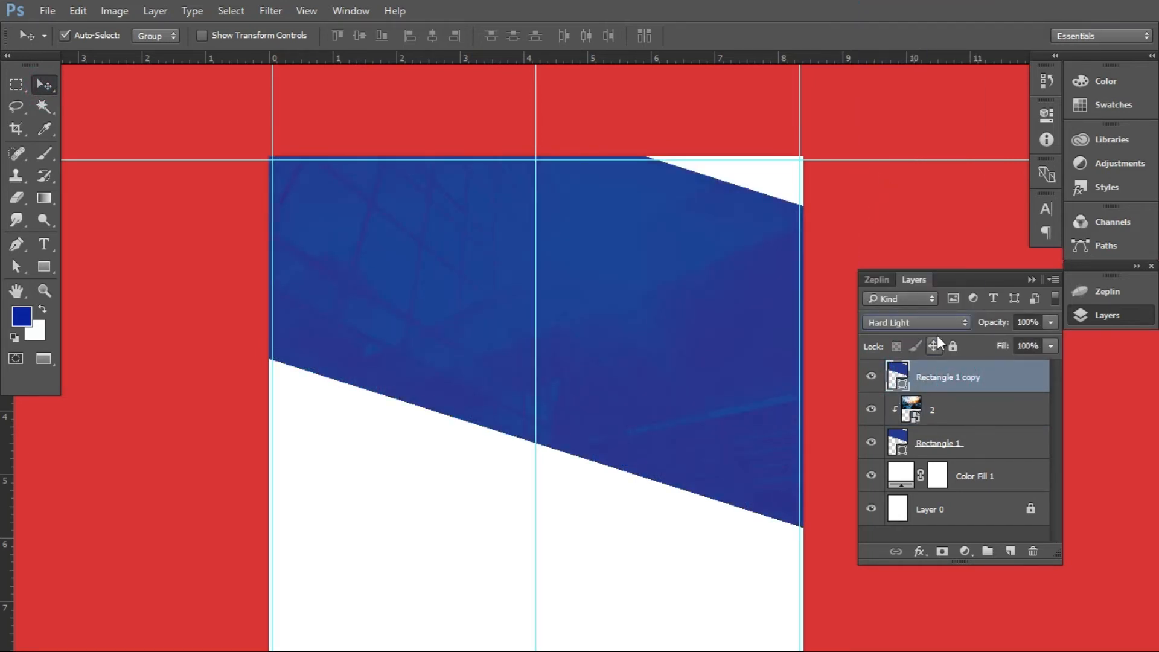
click(1010, 400)
click(1050, 348)
mouse_move(1048, 364)
mouse_down()
mouse_move(1000, 371)
mouse_move(1051, 365)
mouse_up()
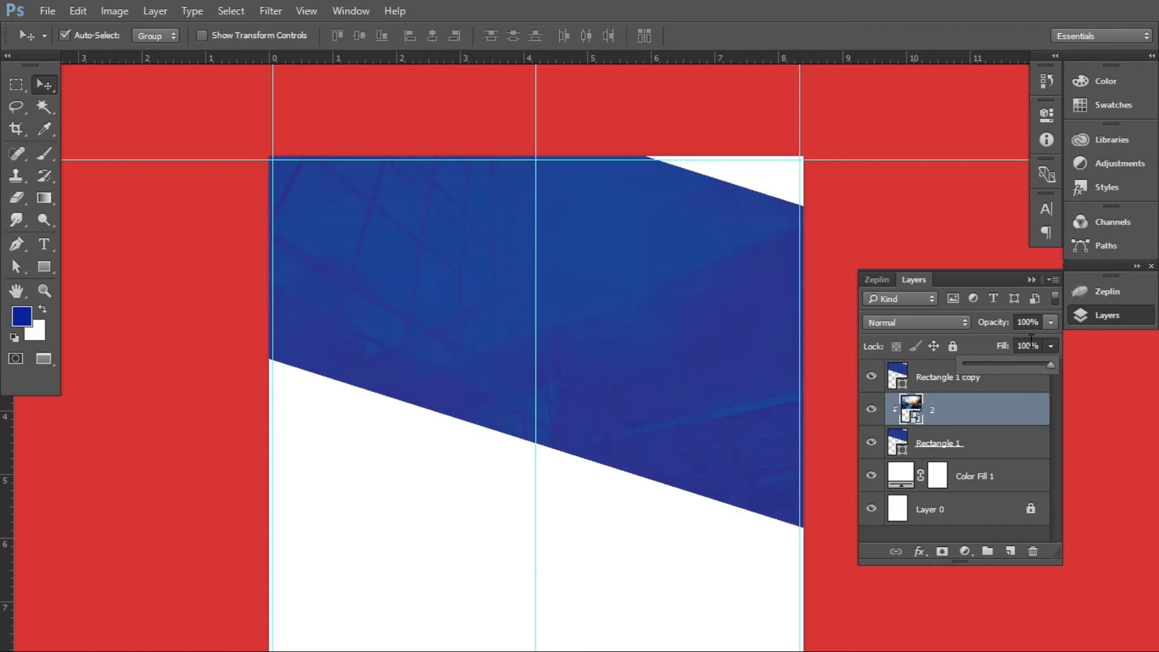
Set the Rectangle 1 copy layer's fill to 82% and check the overlay with the guides temporarily hidden
click(973, 381)
click(1050, 346)
drag(1049, 366, 1016, 367)
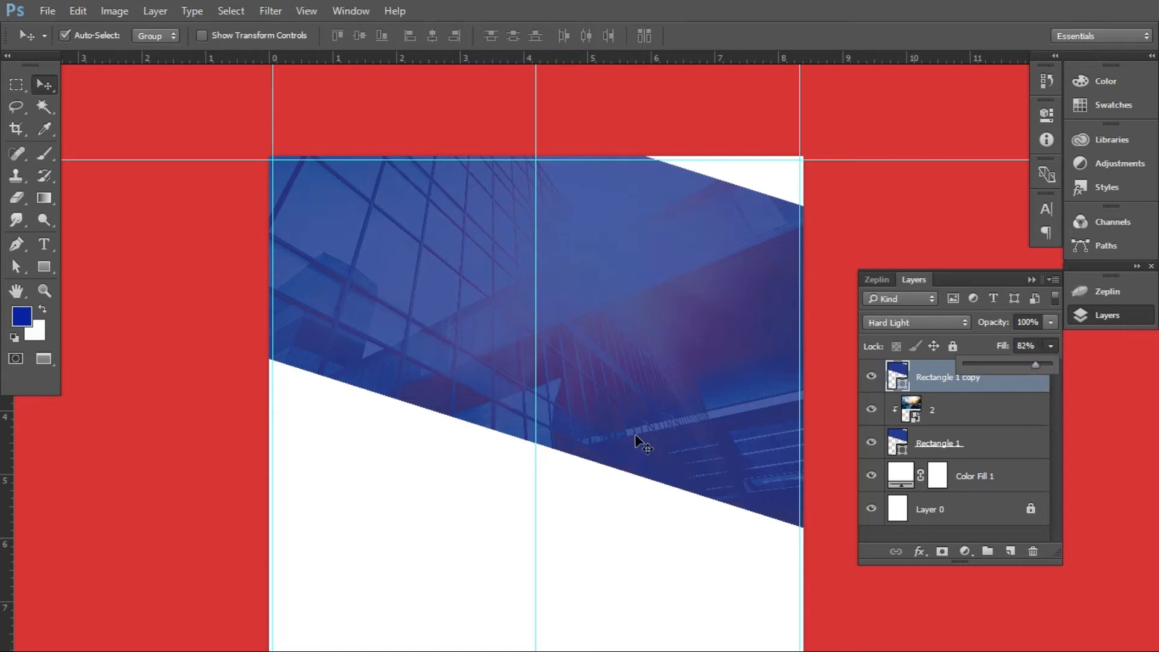
key(ctrl+semicolon)
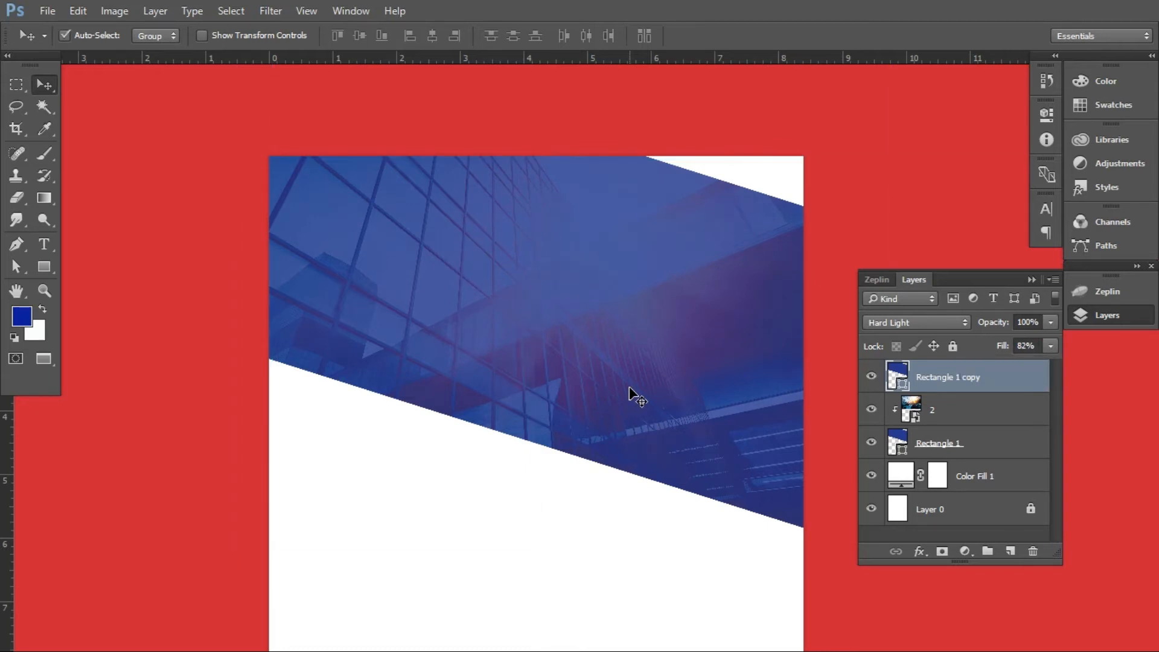
click(1031, 279)
key(ctrl+semicolon)
Place the logo file from the flyer_design folder, scaled down into the flyer's upper-left corner just inside the guides
key(alt+Tab)
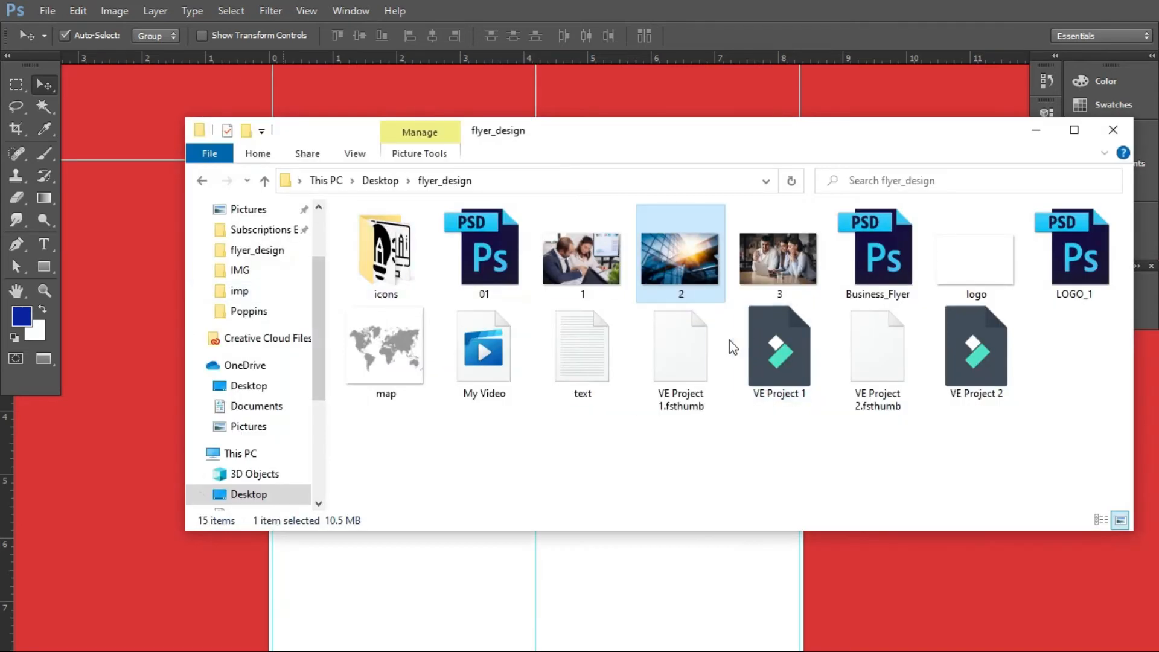
click(965, 278)
drag(965, 277, 610, 590)
drag(558, 365, 327, 223)
drag(430, 263, 296, 189)
key(Return)
key(Left)
key(Left)
key(Left)
Scale the placed logo down slightly about its centre
click(46, 243)
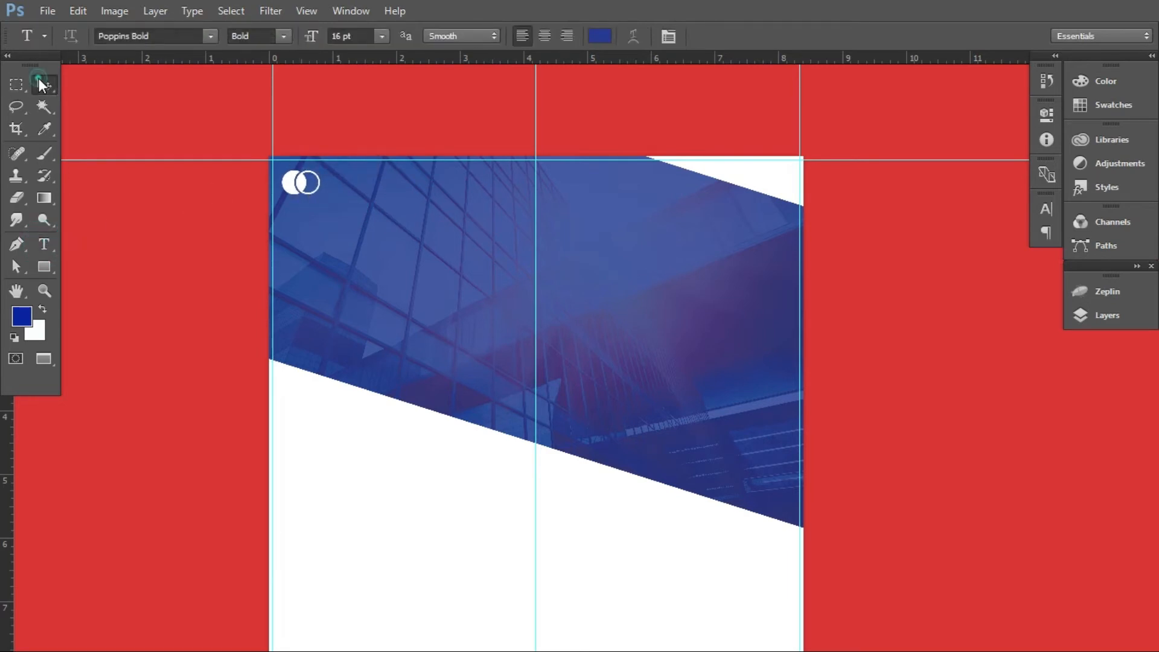
click(41, 82)
key(ctrl+t)
drag(318, 195, 315, 199)
key(Return)
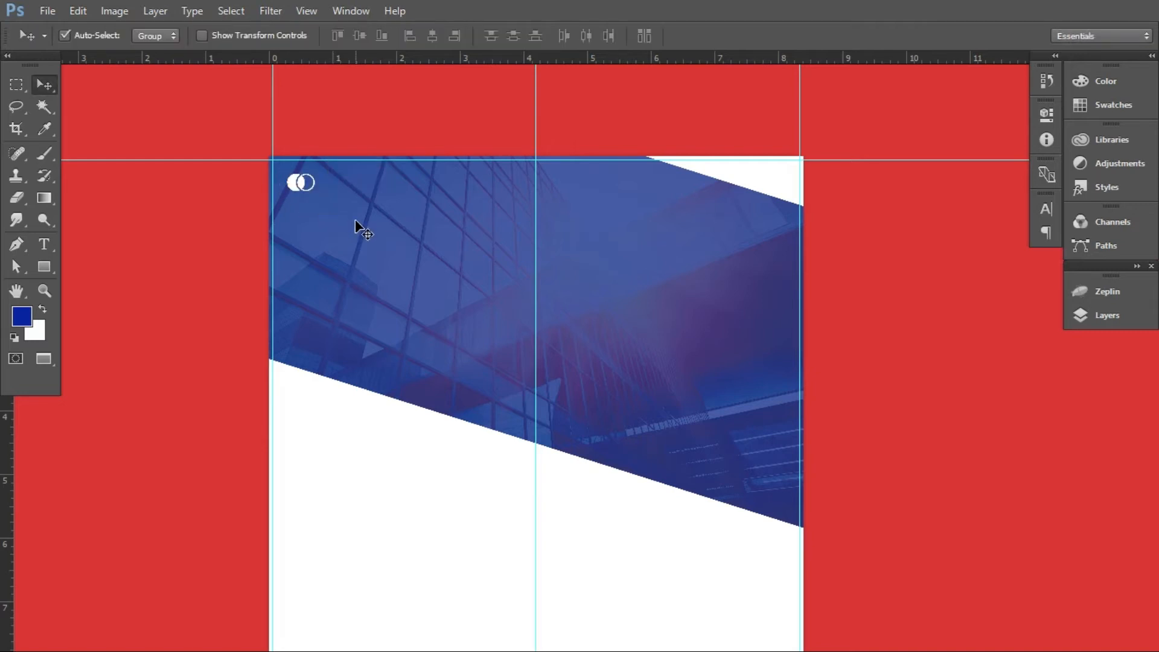
Add the two-line text COMPANY / LOGO to the right of the logo in Poppins Bold, 16 pt
click(52, 245)
click(331, 188)
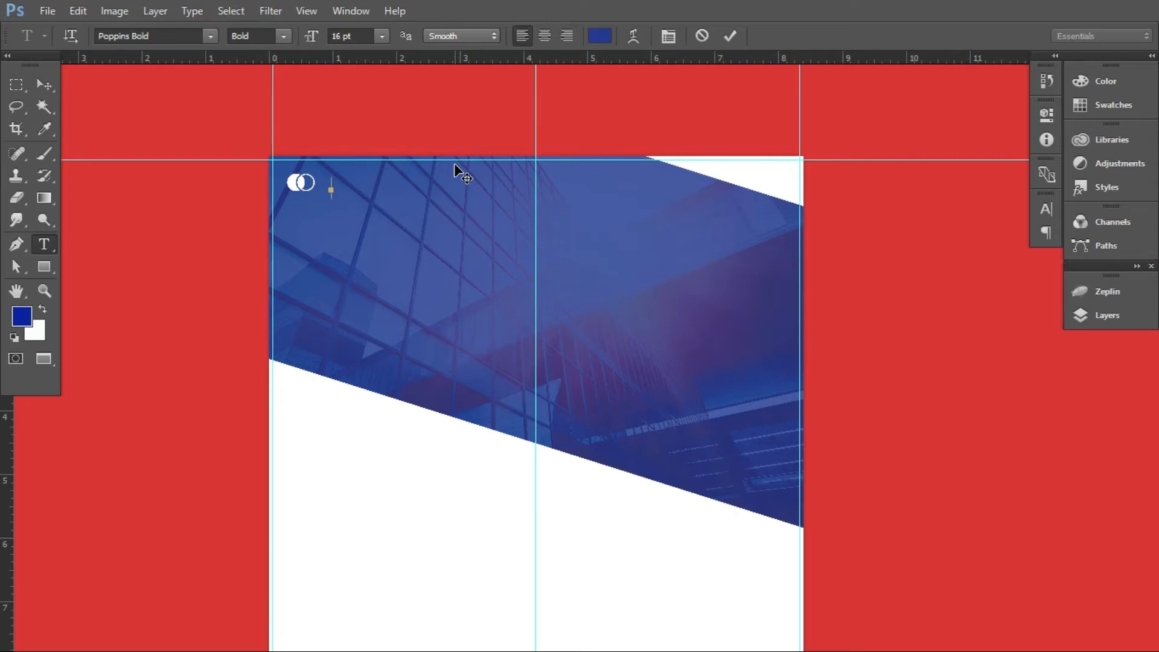
text(COMPANY)
key(Return)
text(LOGO)
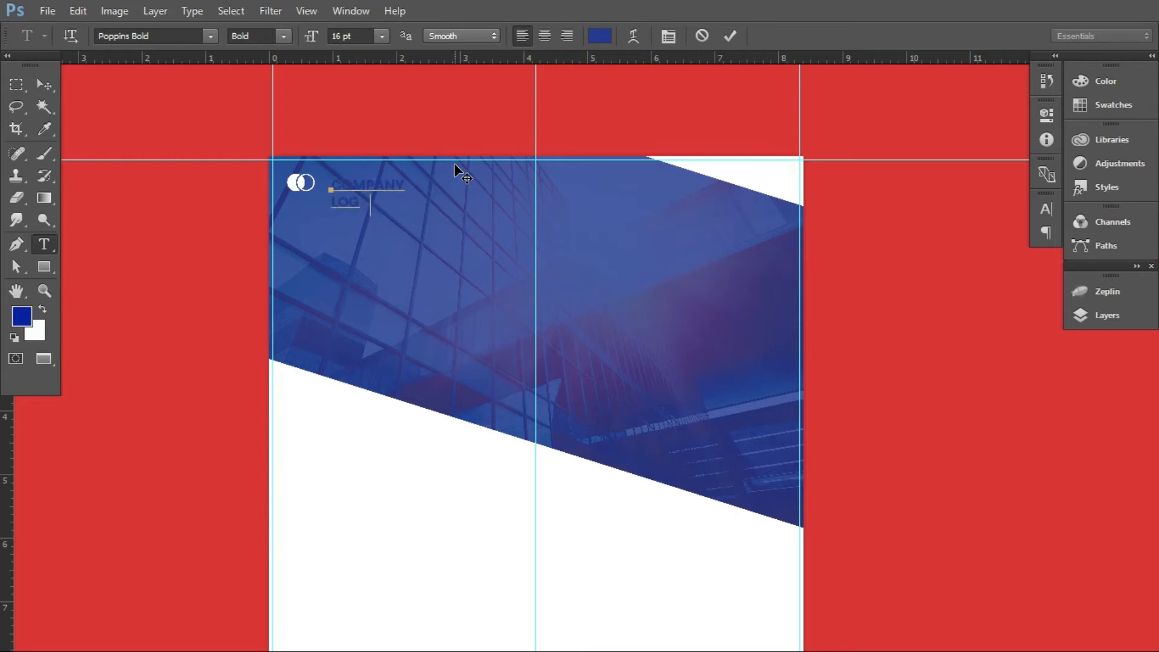
Change the COMPANY LOGO text colour to white (ffffff)
drag(330, 179, 438, 237)
click(600, 35)
drag(522, 197, 321, 122)
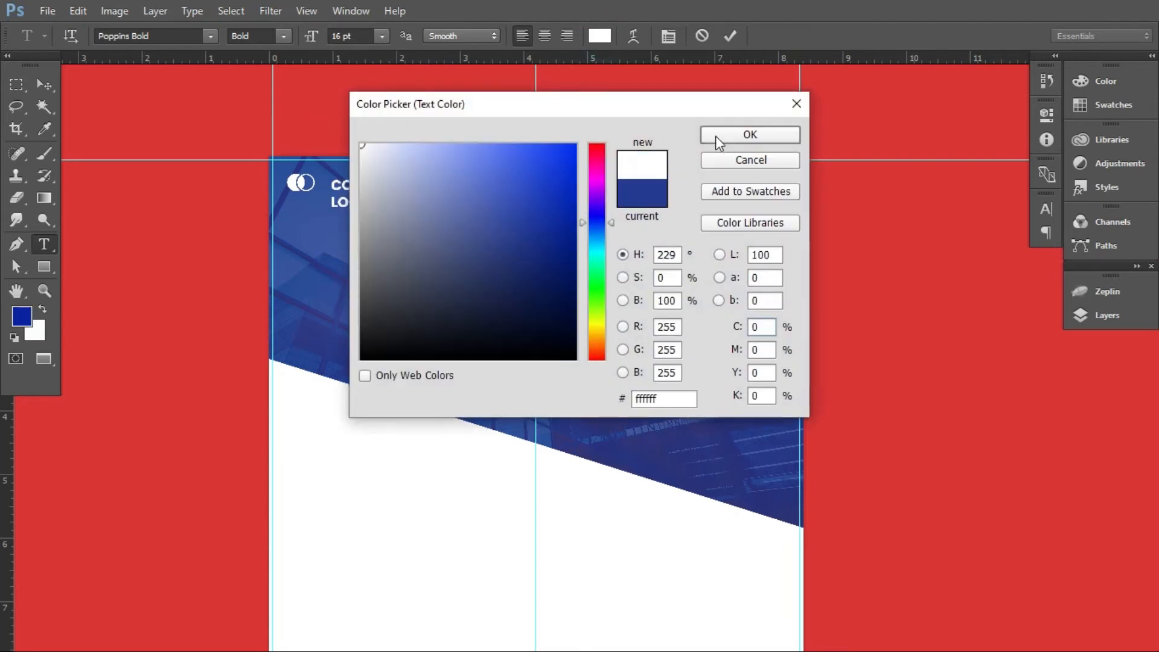
click(716, 137)
click(48, 85)
Shrink the word COMPANY to about half the size of LOGO and move the text about 0.12 in left and 0.22 in up, beside the logo
click(44, 243)
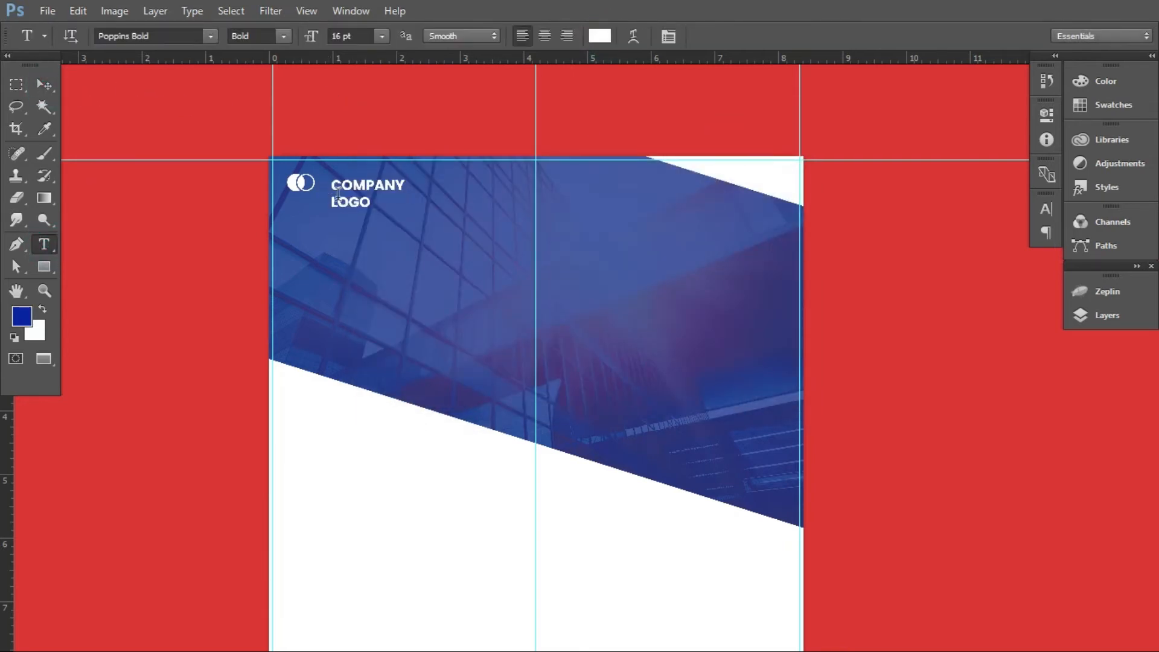
double_click(347, 203)
double_click(360, 181)
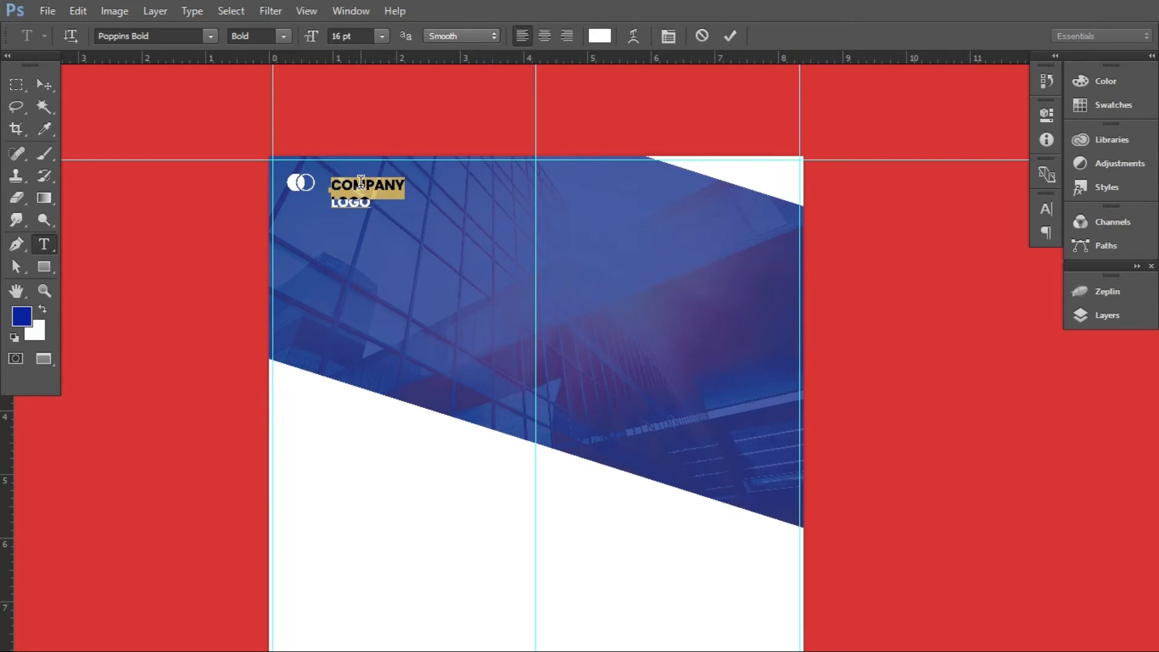
key(ctrl+shift+comma)
key(ctrl+shift+comma)
key(ctrl+shift+comma)
key(ctrl+shift+comma)
key(ctrl+shift+comma)
key(ctrl+shift+comma)
key(ctrl+shift+comma)
key(ctrl+shift+comma)
key(ctrl+Return)
key(v)
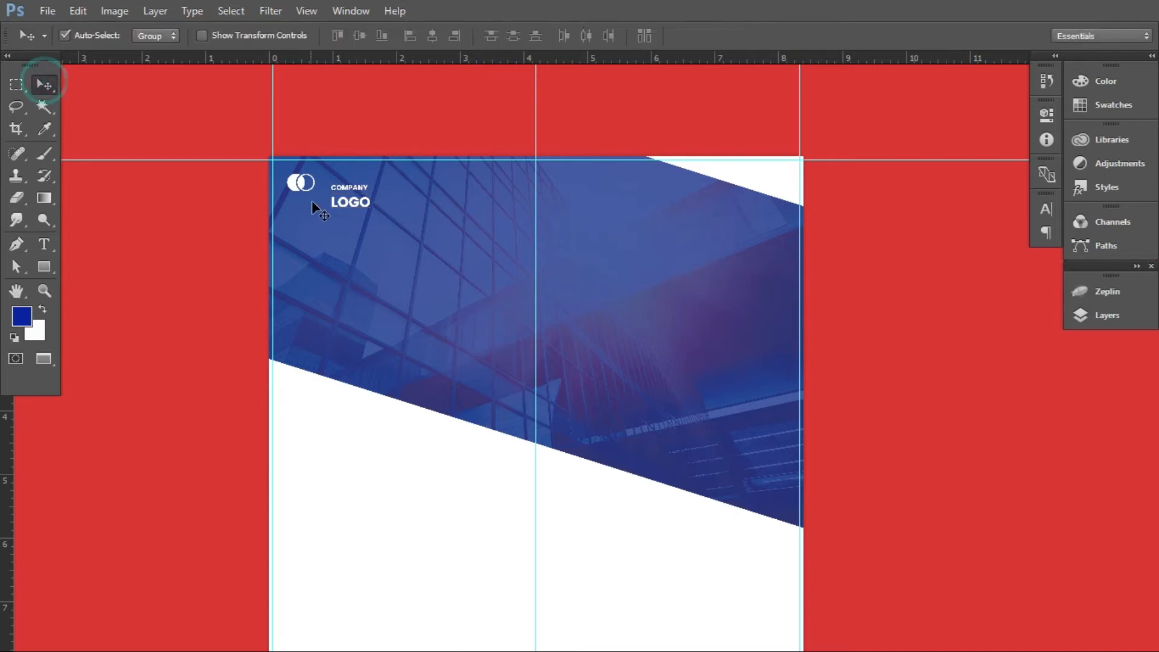
drag(346, 202, 338, 192)
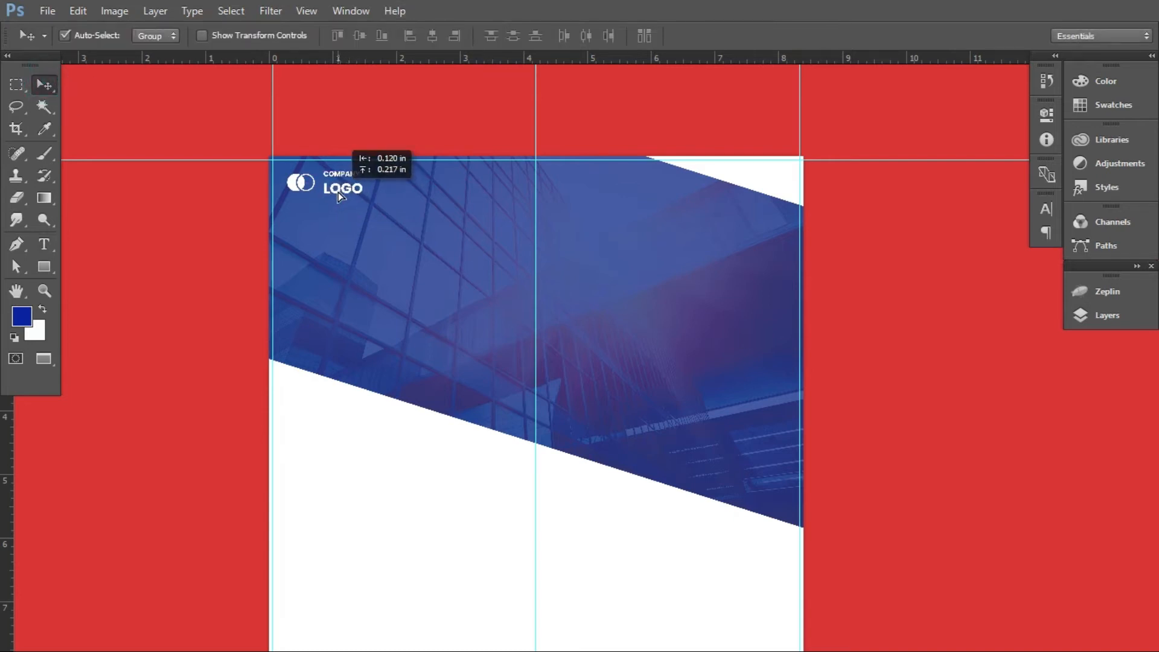
Enlarge the COMPANY LOGO text slightly beside the logo icon
click(44, 243)
click(44, 85)
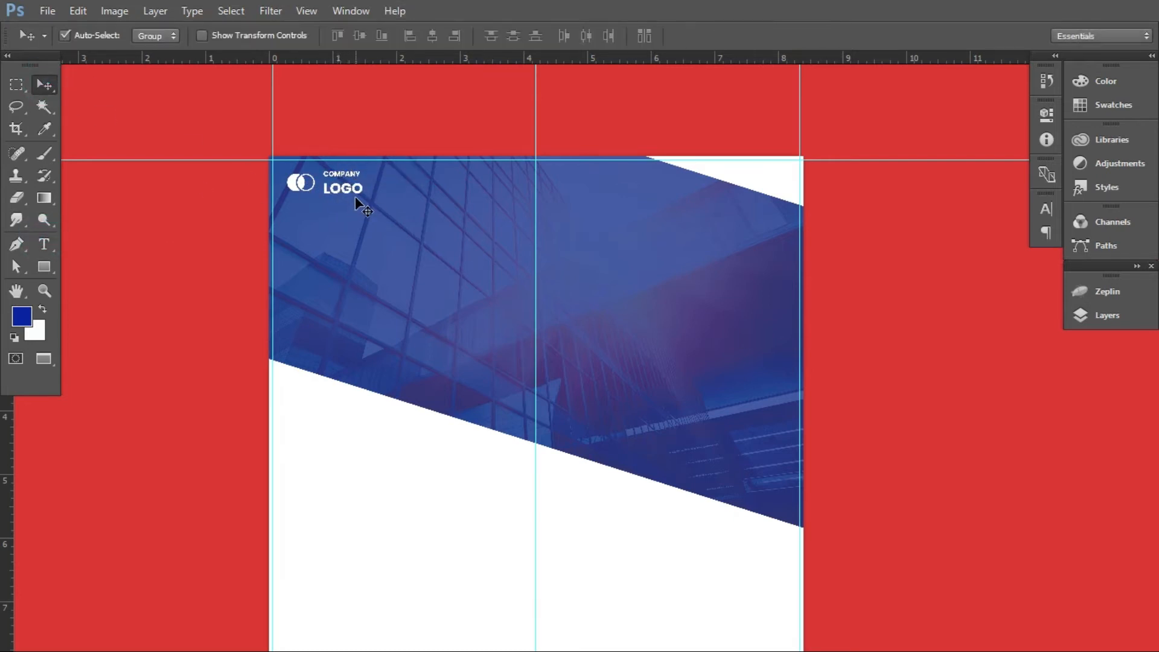
key(ctrl+t)
mouse_move(364, 199)
mouse_down()
mouse_move(371, 208)
mouse_move(353, 192)
mouse_move(375, 209)
mouse_up()
key(Return)
Tighten the line spacing of the COMPANY LOGO text to 18 pt leading and nudge the text down level with the icon
click(44, 244)
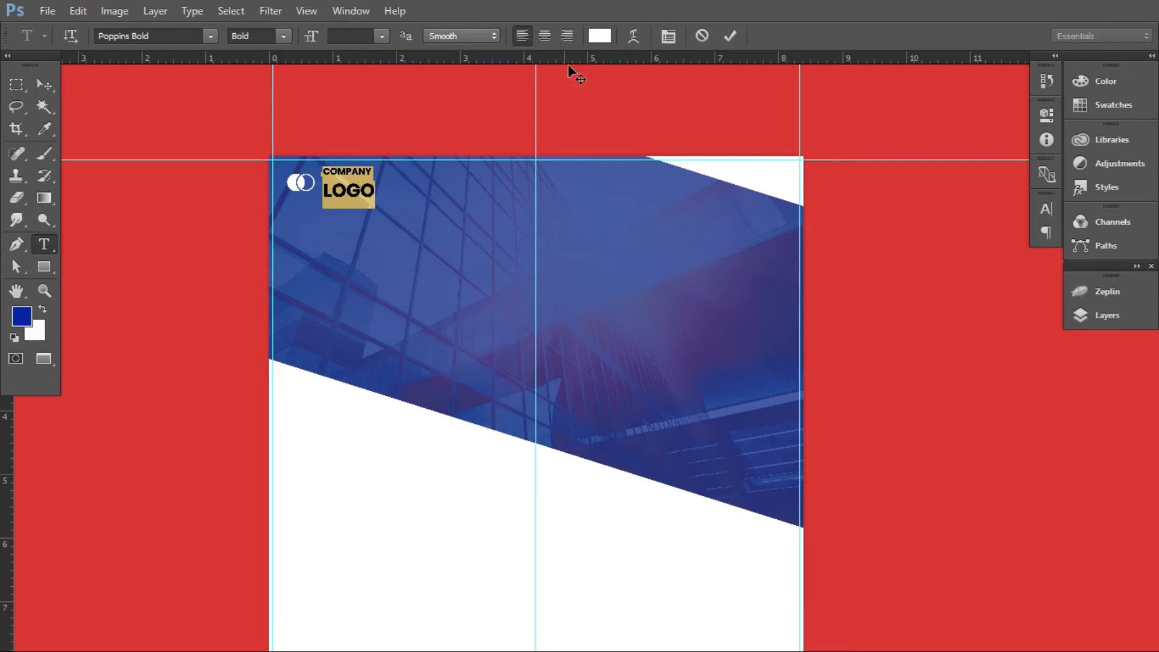
click(667, 37)
click(1009, 244)
click(995, 287)
drag(946, 248, 957, 251)
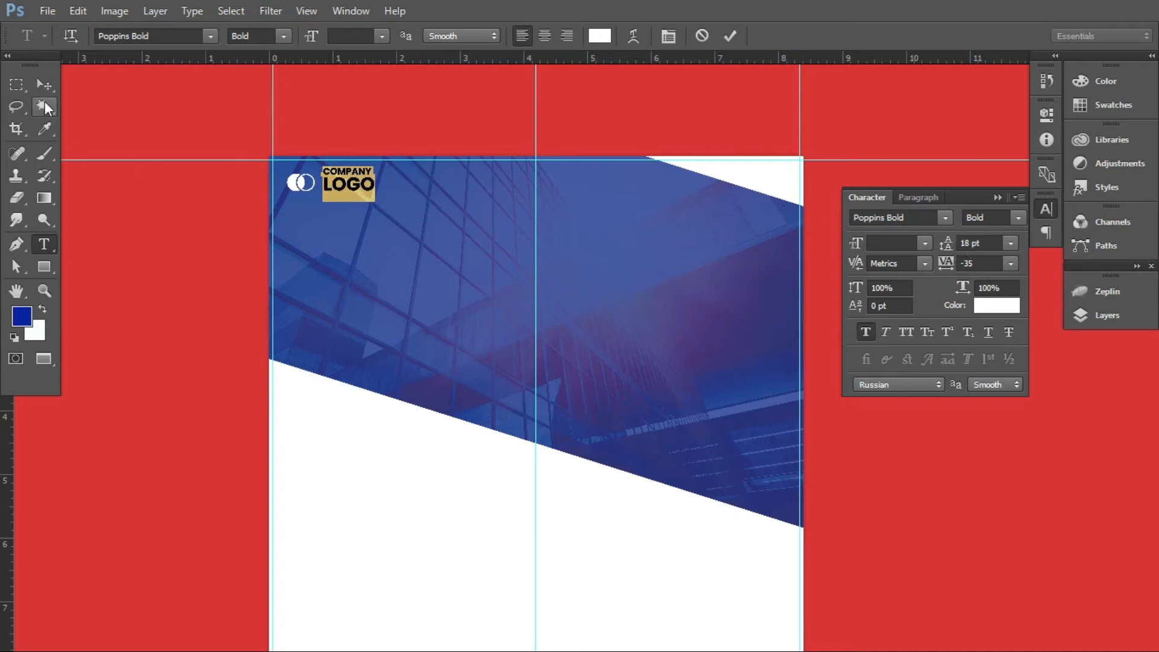
click(44, 85)
key(shift+Down)
Scale the logo icon up slightly about its centre to match the text height
click(294, 180)
key(ctrl+t)
mouse_move(315, 194)
mouse_down()
mouse_move(330, 209)
mouse_move(318, 194)
mouse_up()
key(Return)
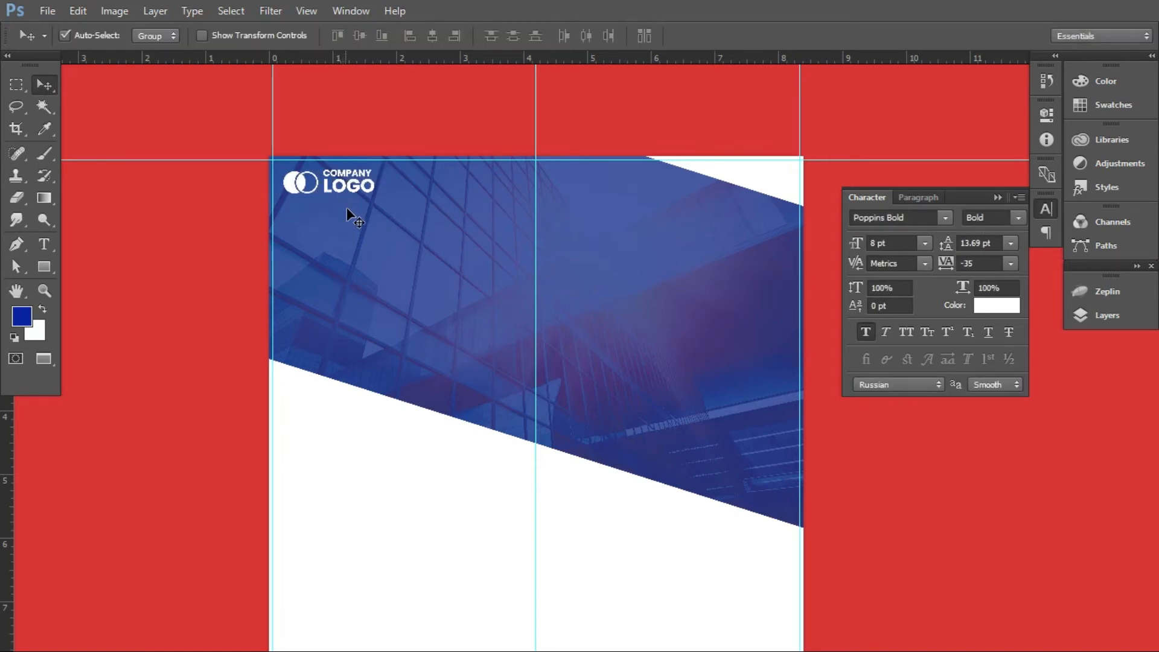
Group the COMPANY LOGO text and logo layers and name the group LOGO
click(1079, 315)
key(ctrl)
ctrl+click(955, 378)
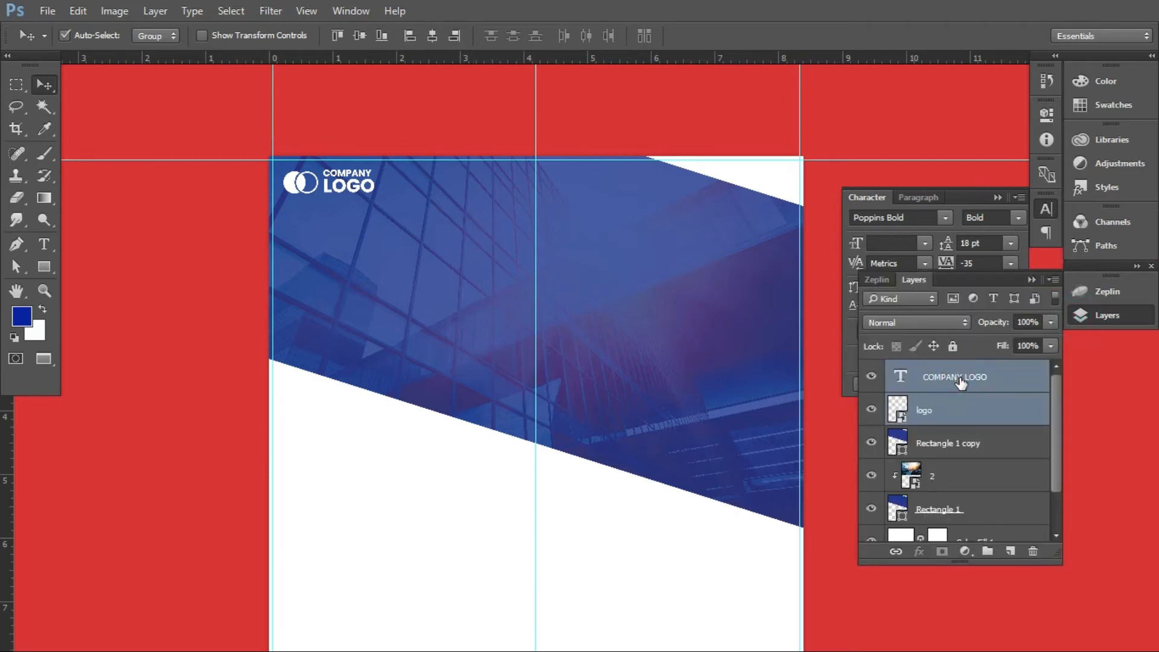
right_click(960, 378)
click(969, 382)
drag(962, 388, 988, 551)
double_click(948, 371)
text(LOG)
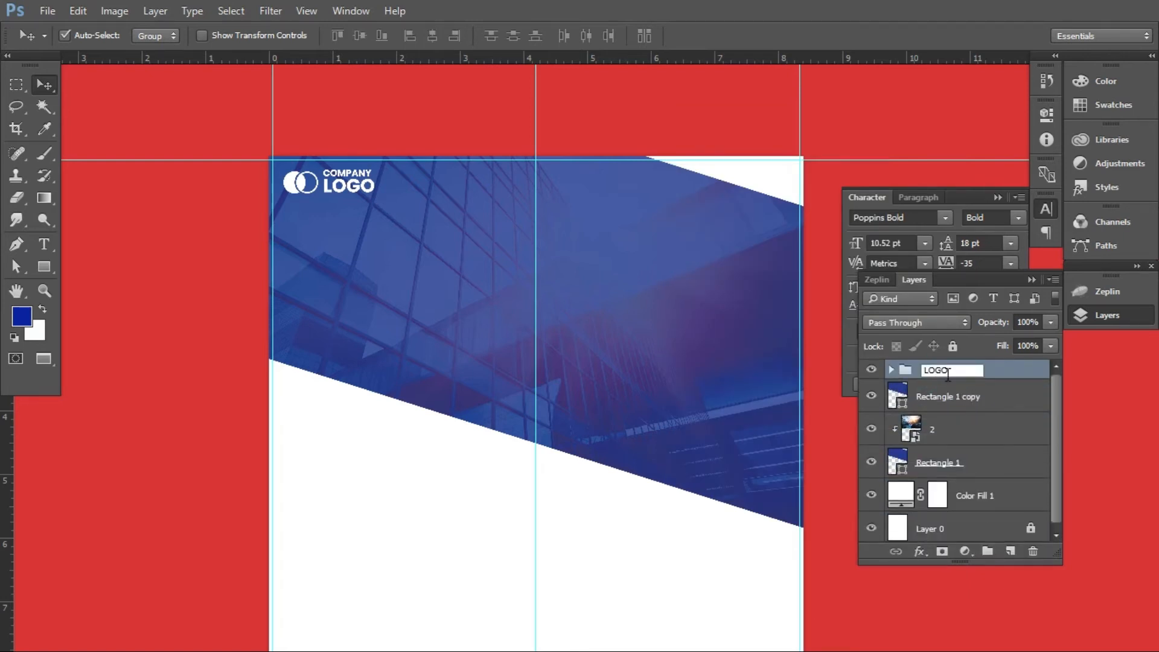
text(O)
key(Return)
Group the layers Rectangle 1 copy, 2 and Rectangle 1 and name the group TOP BANNER
click(627, 347)
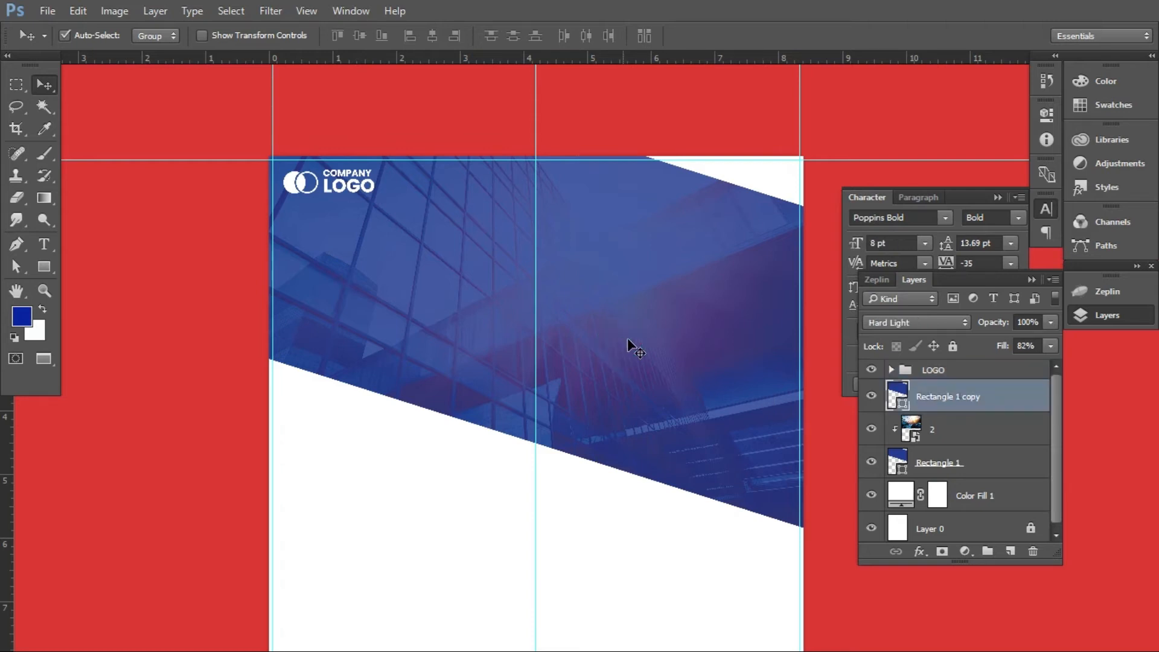
shift+click(964, 433)
shift+click(963, 461)
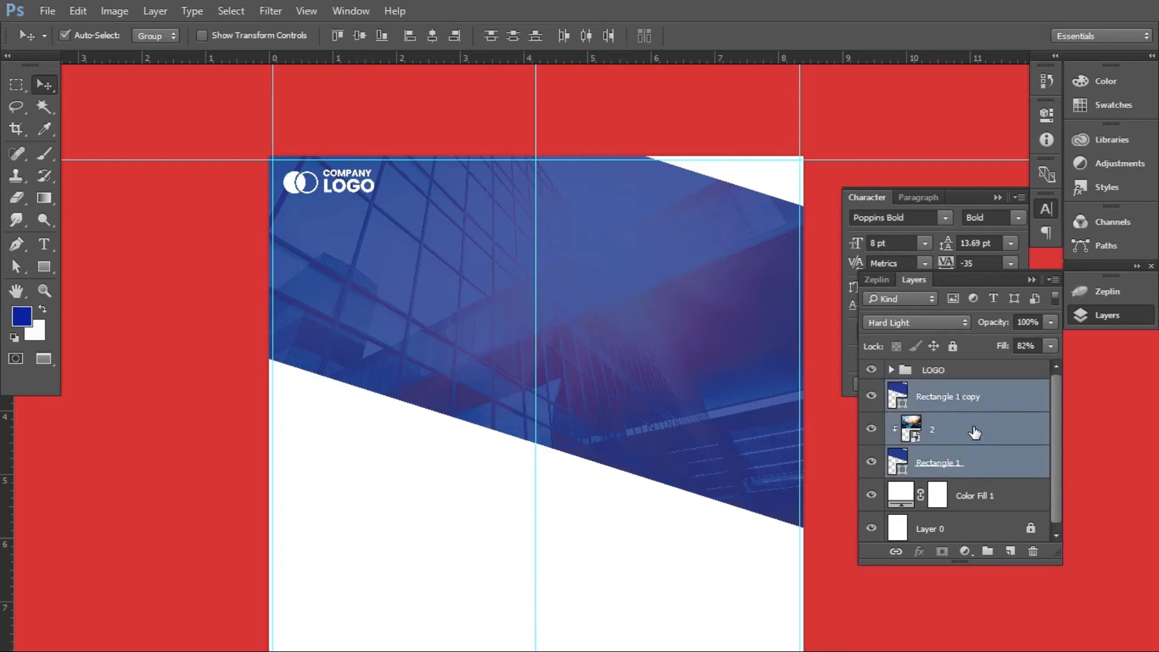
drag(993, 403, 987, 551)
double_click(943, 389)
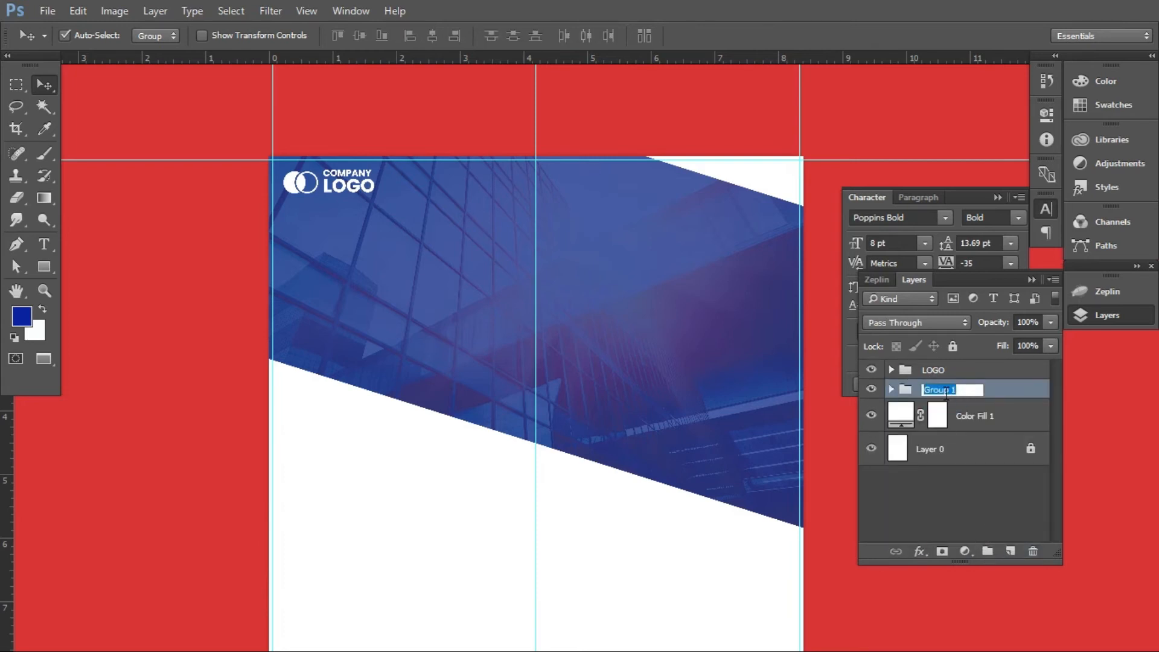
text(tOP)
key(BackSpace)
click(1009, 394)
click(936, 372)
click(949, 391)
Draw a large blue hexagon with the Polygon tool over the left half of the slanted header
click(44, 267)
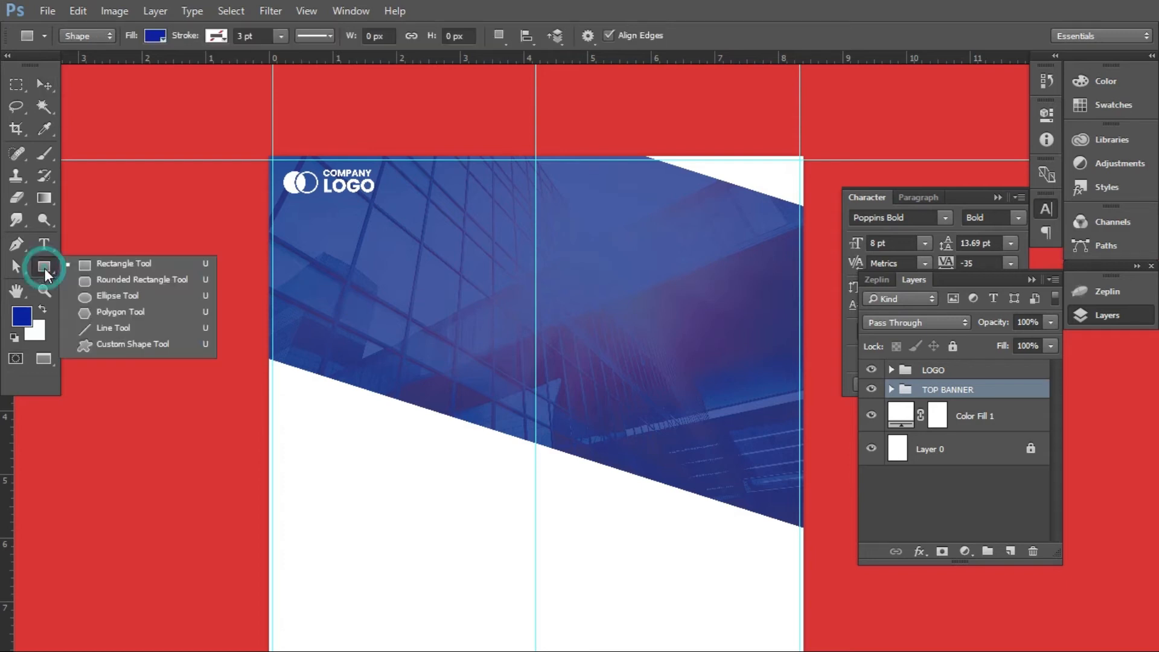
click(85, 311)
drag(398, 275, 441, 419)
click(44, 85)
drag(450, 279, 451, 331)
click(450, 330)
Scale the hexagon down and move it so its right side meets the vertical centre guide
key(ctrl+t)
drag(528, 488, 510, 455)
mouse_move(481, 344)
mouse_down()
mouse_move(487, 297)
mouse_move(489, 326)
mouse_up()
double_click(483, 324)
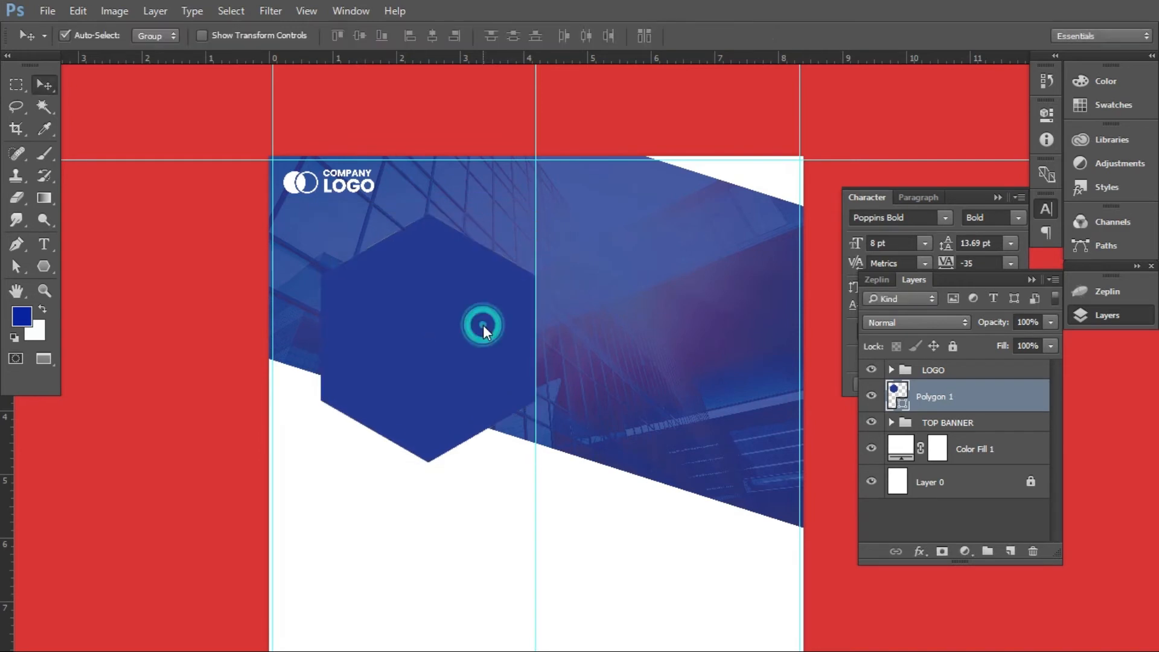
Nudge the hexagon slightly to the right, past the vertical centre guide
click(474, 344)
key(Left)
key(Left)
key(Left)
key(Left)
key(Left)
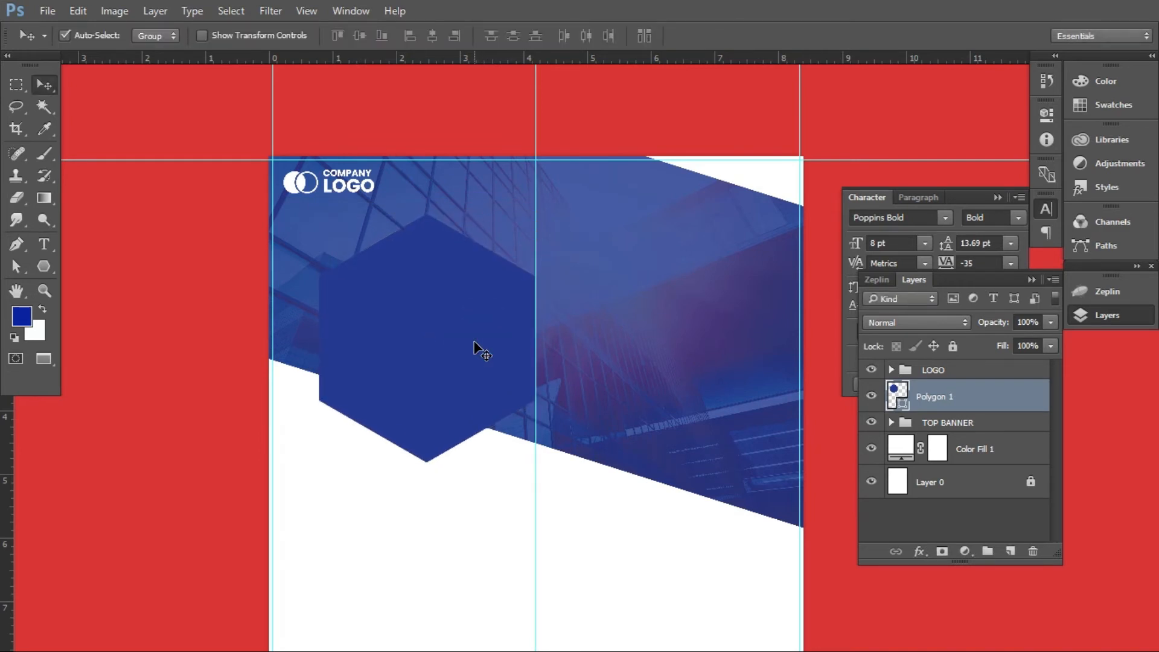
key(Right)
key(Right)
key(Right)
key(Right)
key(Right)
key(Right)
key(Right)
key(Right)
key(Right)
key(Right)
click(473, 344)
Enlarge the hexagon about its centre to about 1164 × 1344 px and shift it slightly right and up
key(ctrl+t)
drag(548, 212, 566, 202)
key(Return)
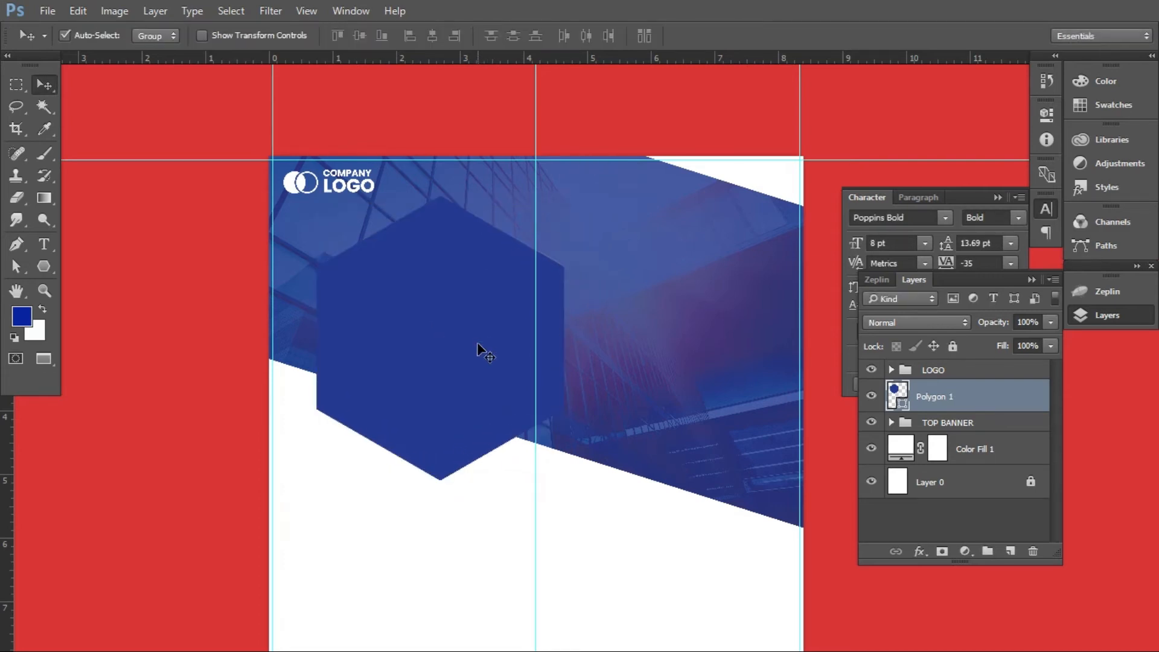
scroll(476, 343, down, 1)
drag(473, 312, 472, 316)
click(470, 316)
Duplicate the hexagon layer and fill the lower hexagon, Polygon 1, with white
key(ctrl+j)
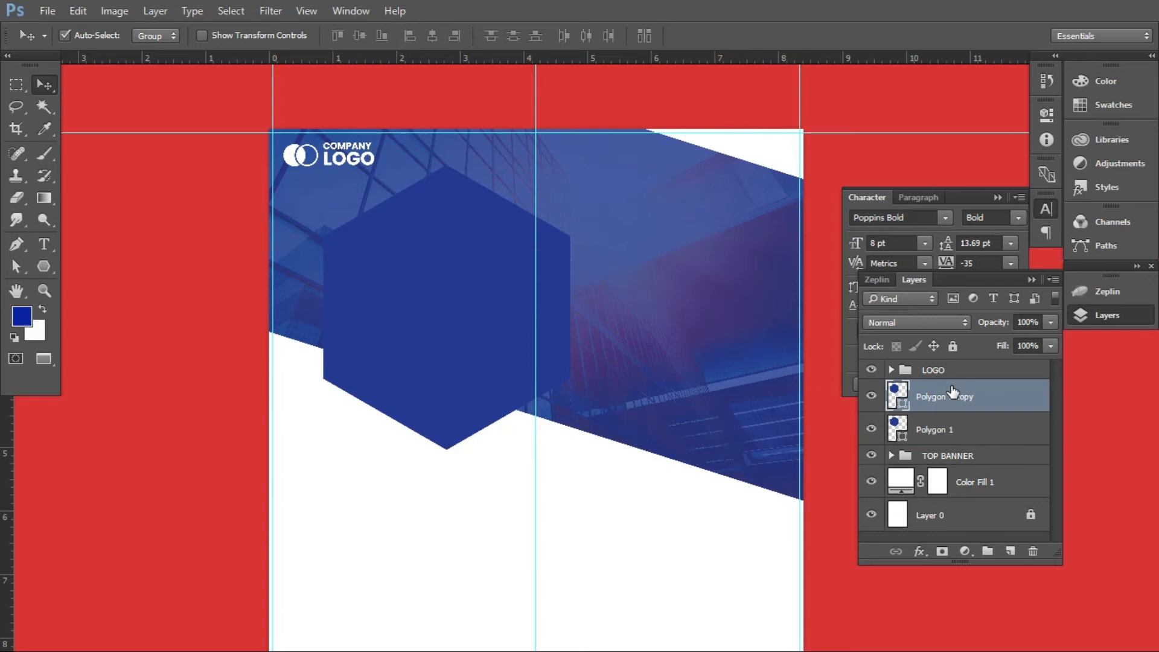
click(896, 427)
key(a)
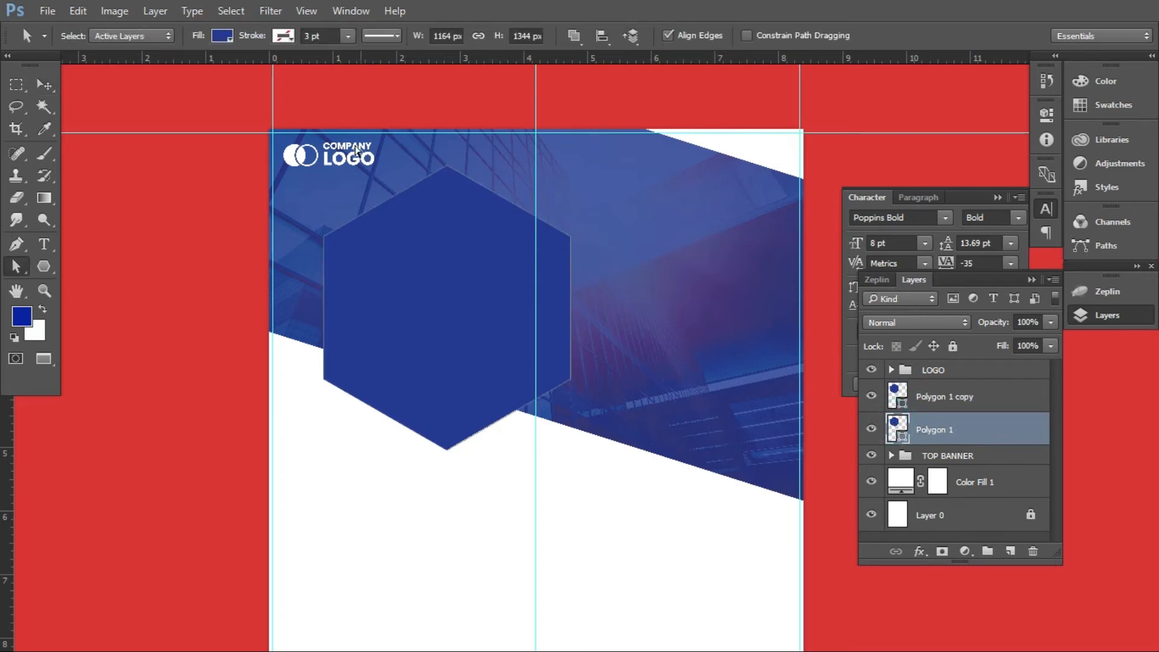
click(222, 37)
click(140, 125)
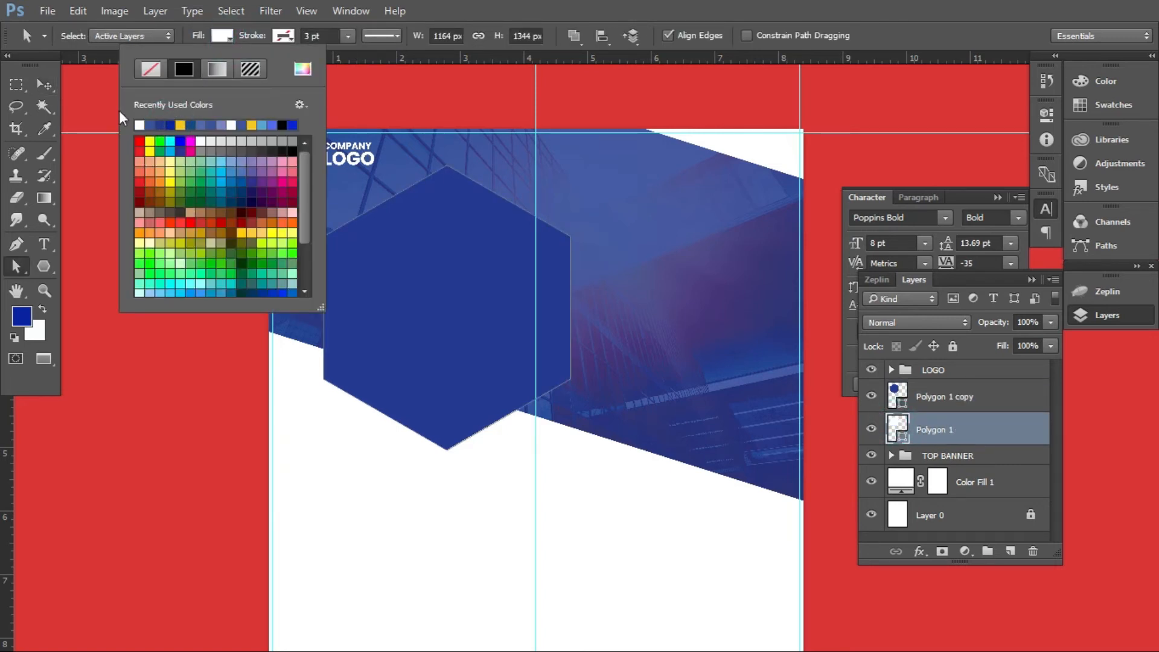
click(45, 85)
Fill the upper hexagon, Polygon 1 copy, with white
click(927, 397)
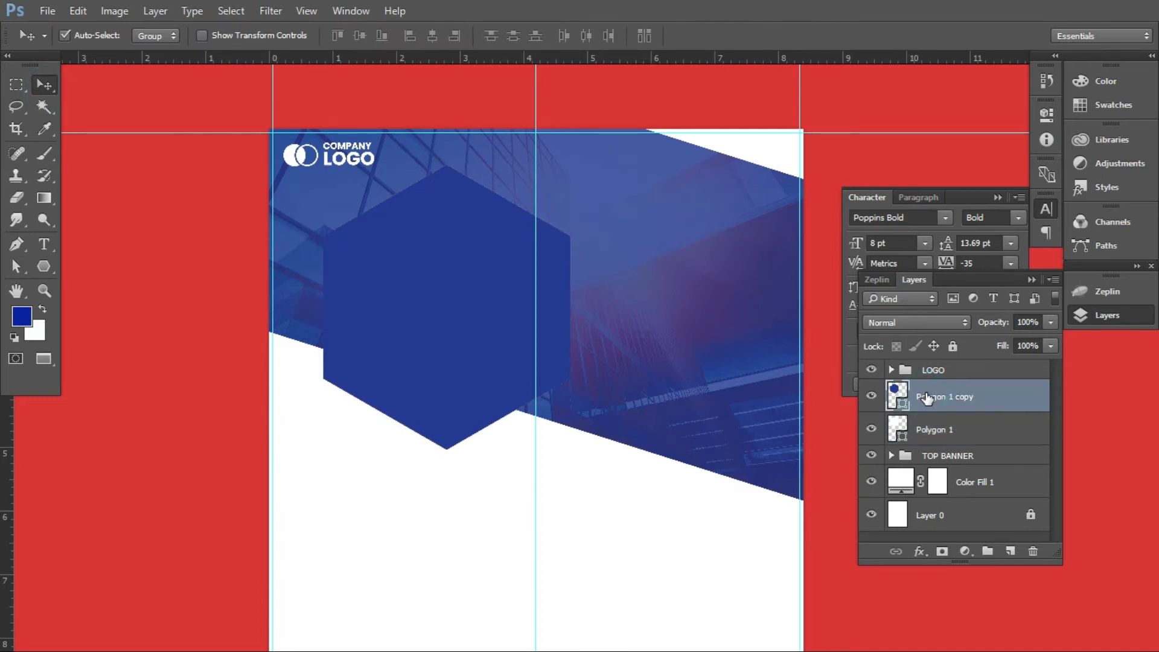
key(a)
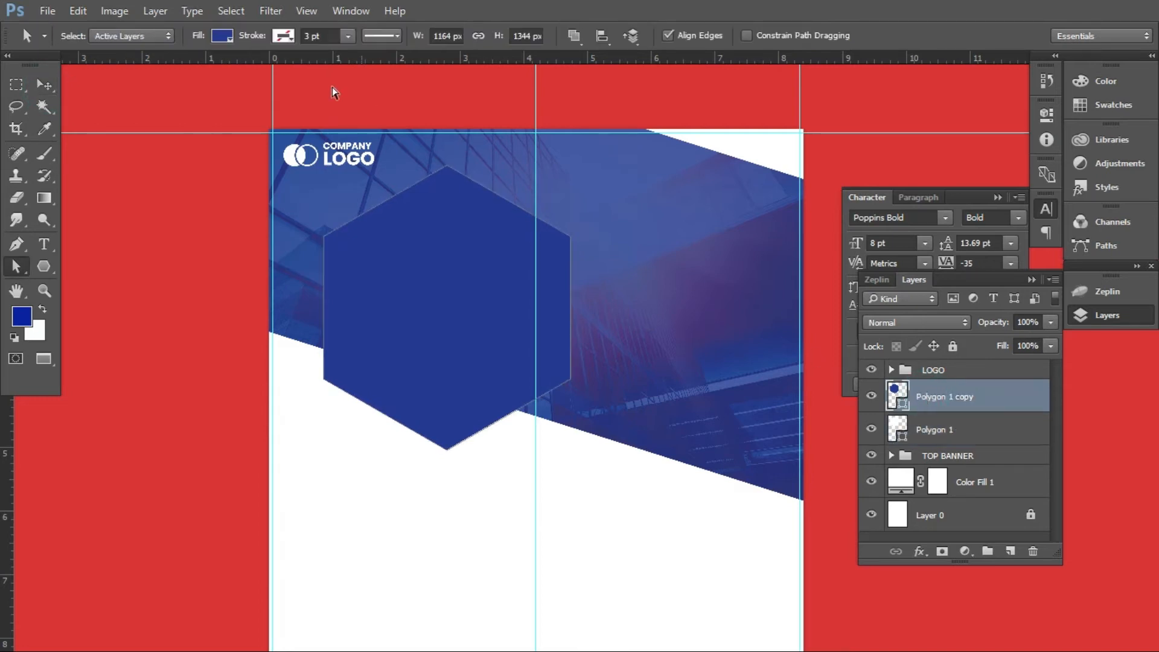
click(224, 38)
click(139, 125)
click(44, 86)
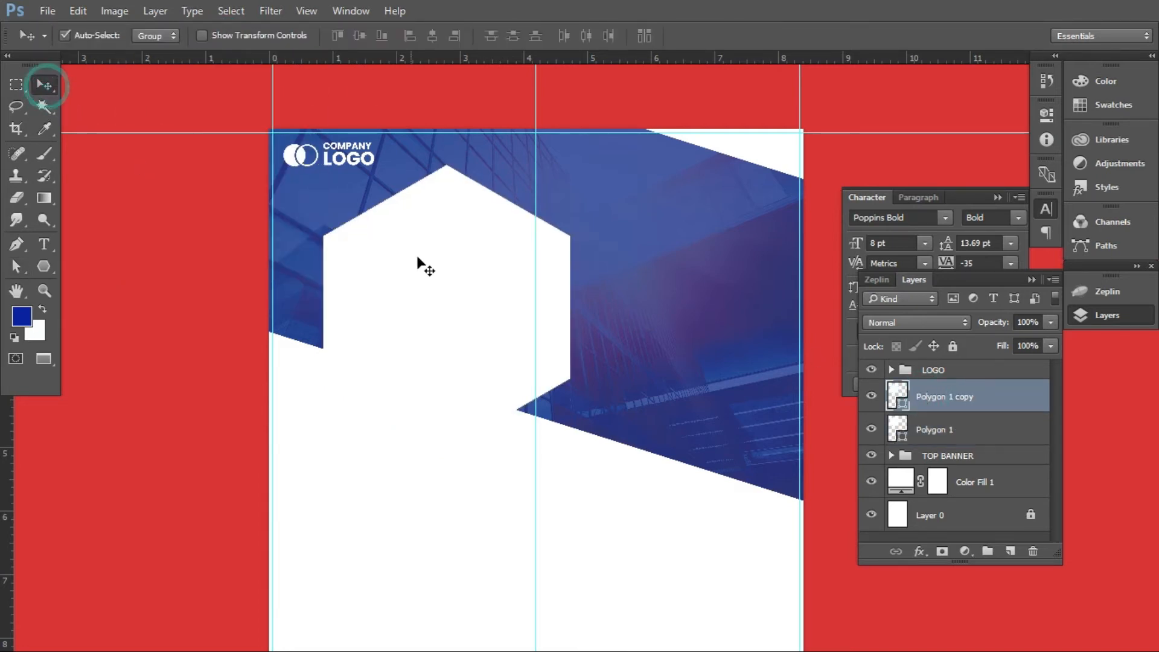
Enlarge the lower hexagon to about 104.5% about its centre and set its opacity to 25%
click(947, 434)
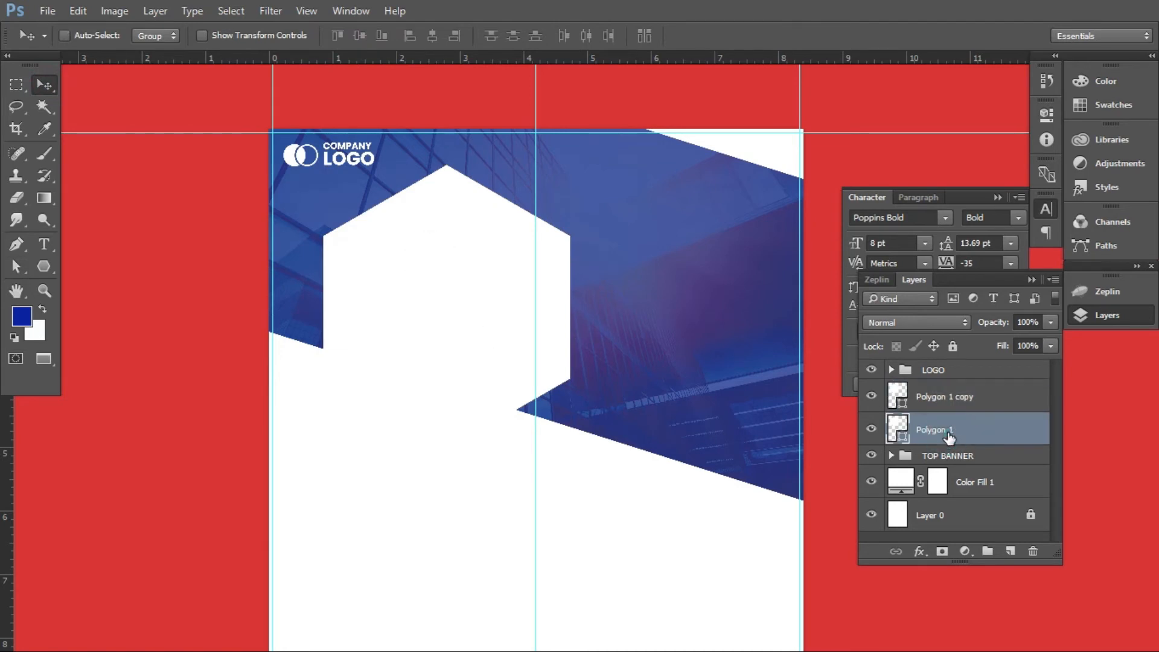
key(ctrl+t)
drag(569, 449, 577, 456)
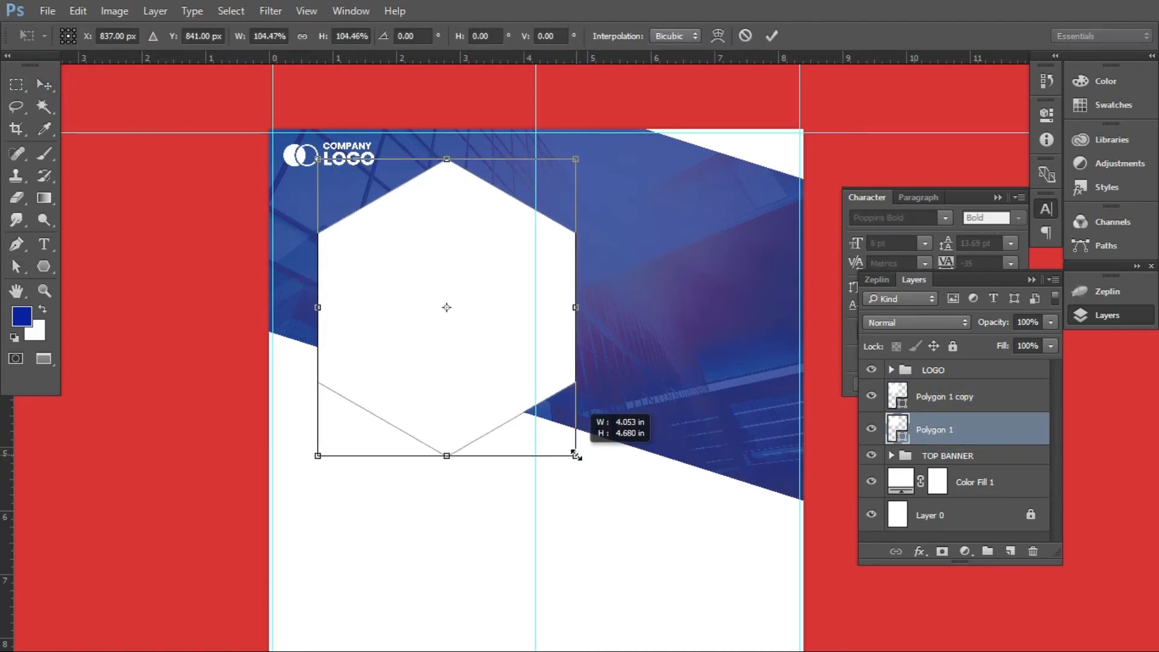
key(Return)
drag(1050, 323, 1001, 342)
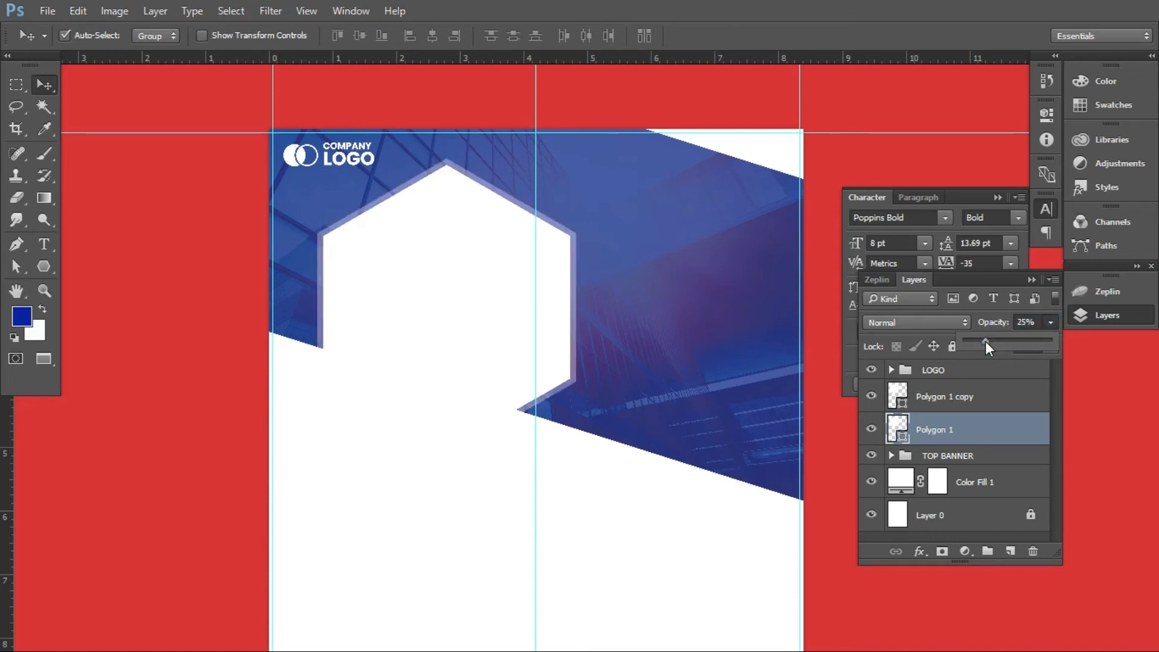
click(42, 81)
Place image 3 from the flyer_design folder above Polygon 1 copy, scaled and positioned to cover the hexagon
click(464, 255)
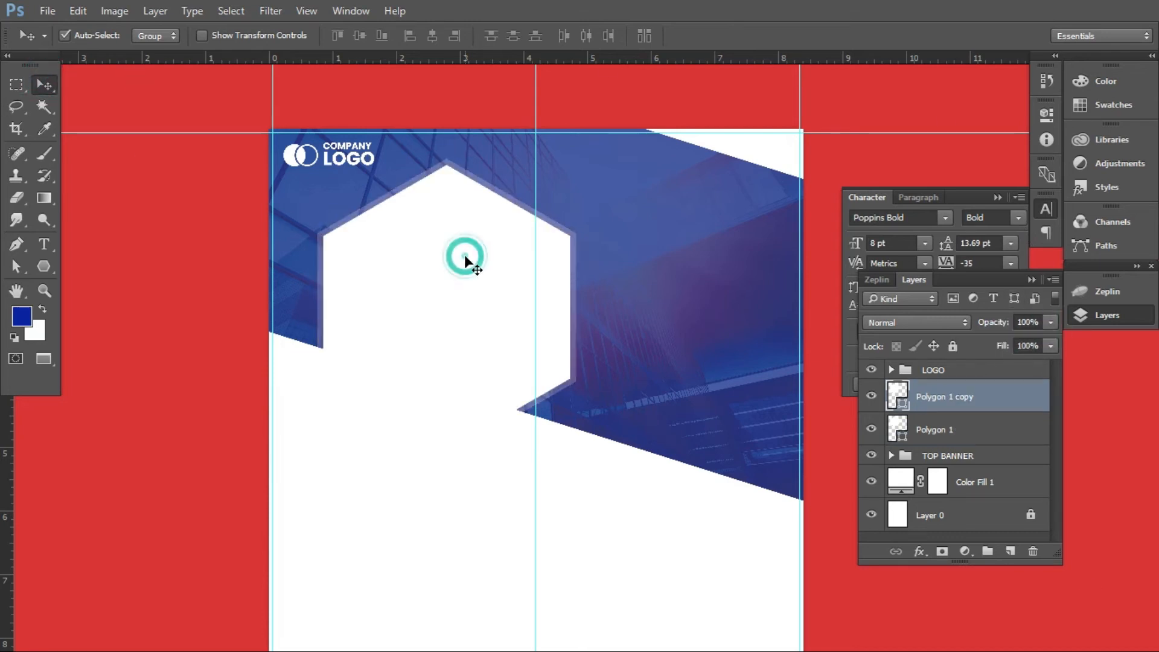
key(alt+Tab)
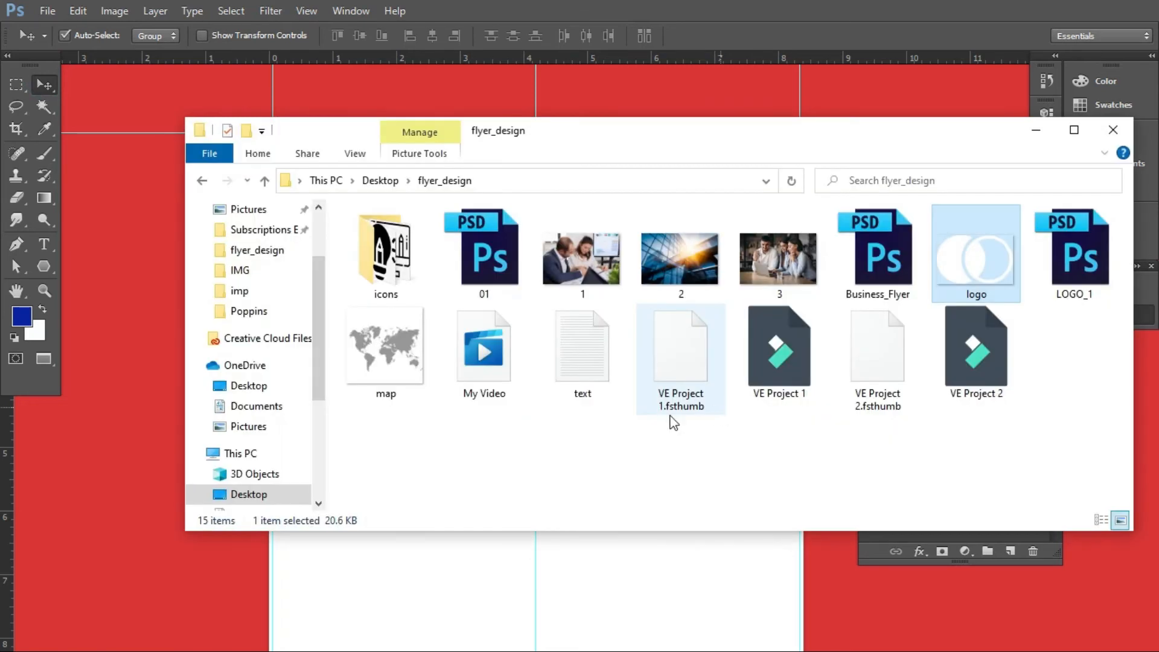
drag(790, 260, 617, 589)
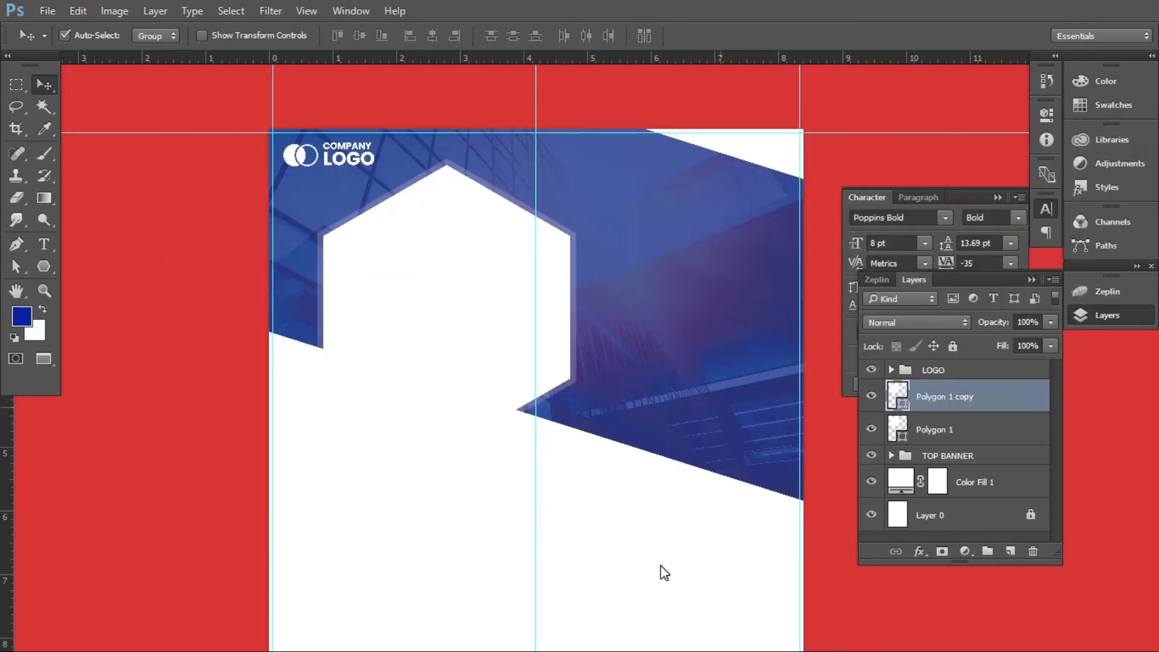
drag(634, 361, 495, 302)
drag(526, 355, 600, 438)
double_click(604, 377)
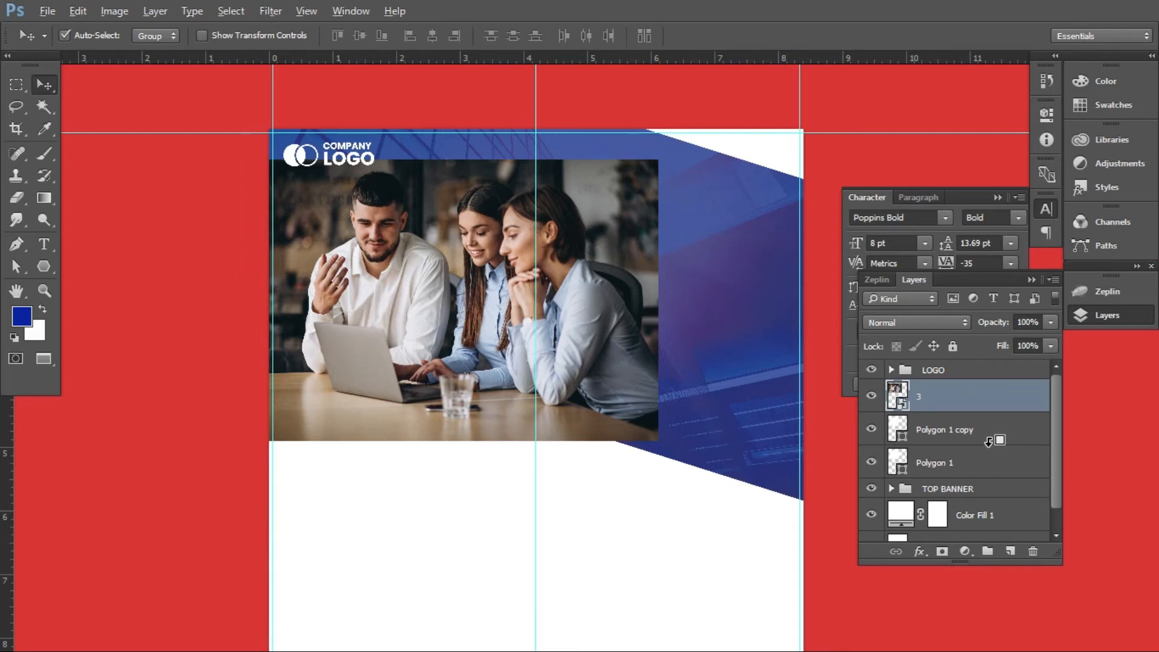
Clip the photo layer 3 to the upper hexagon, Polygon 1 copy, with a clipping mask
alt+click(988, 440)
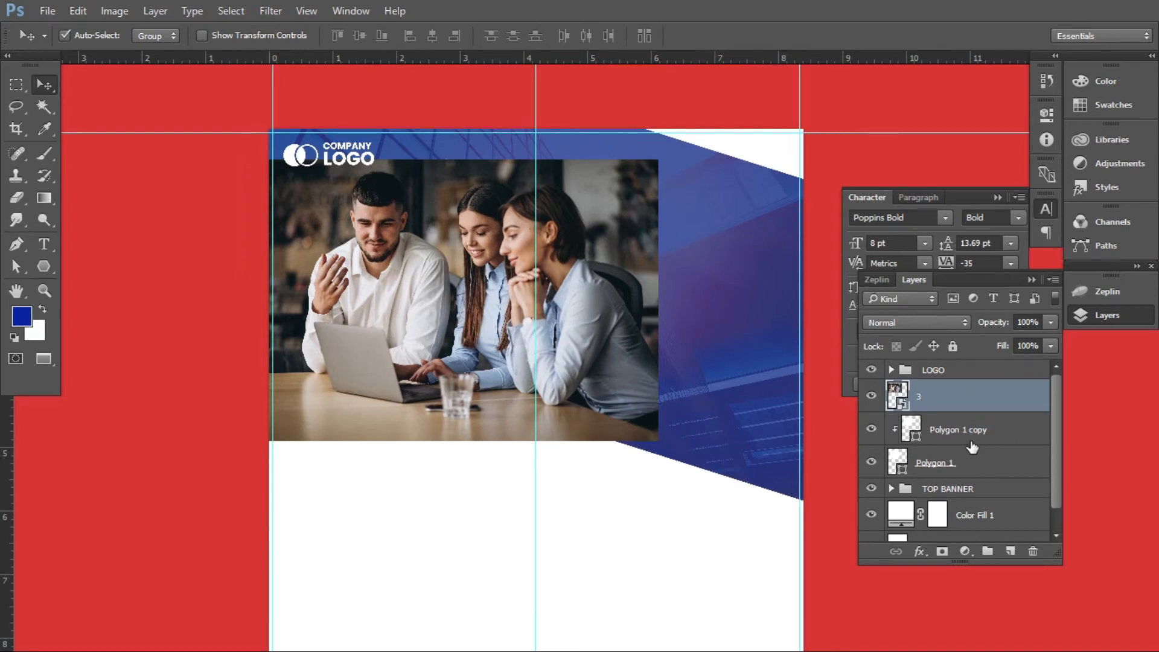
key(ctrl+alt+g)
click(966, 427)
right_click(964, 399)
click(756, 375)
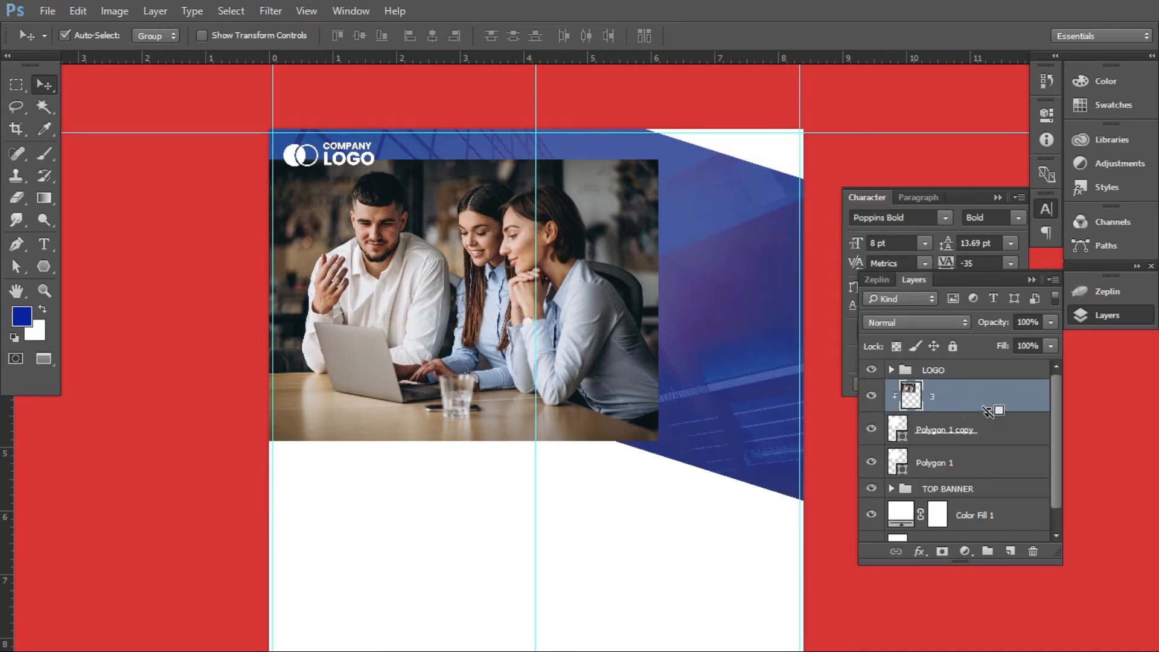
key(ctrl+alt+g)
Scale the clipped photo up to about 106.4% about its centre so it fills the whole hexagon
key(ctrl+t)
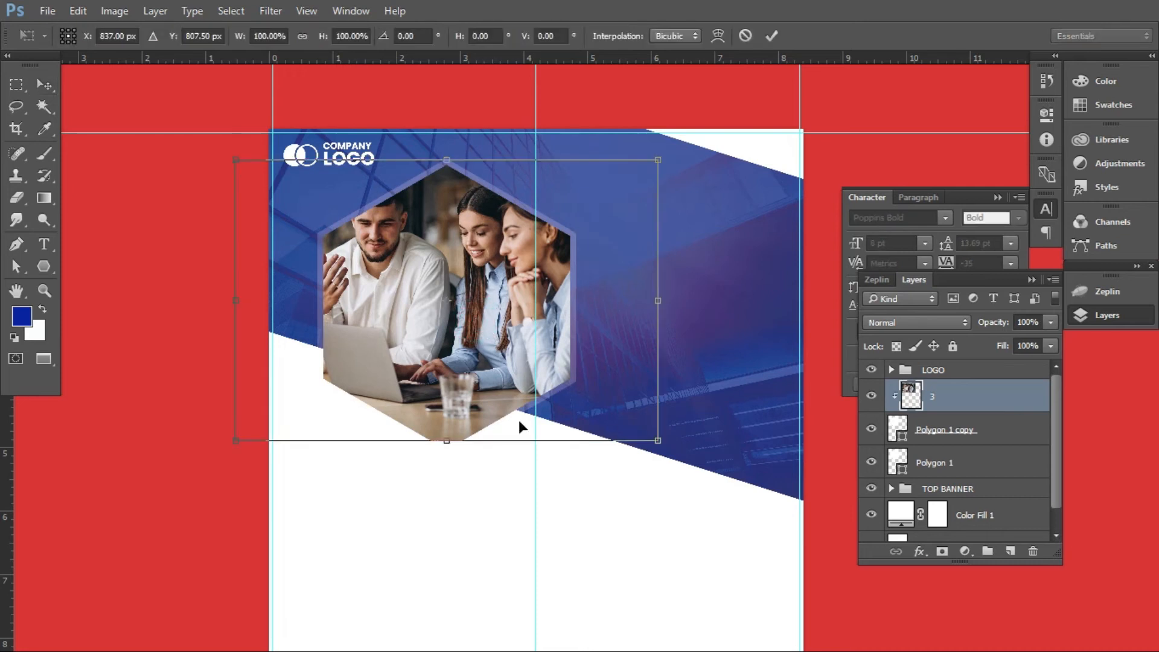
drag(664, 441, 676, 455)
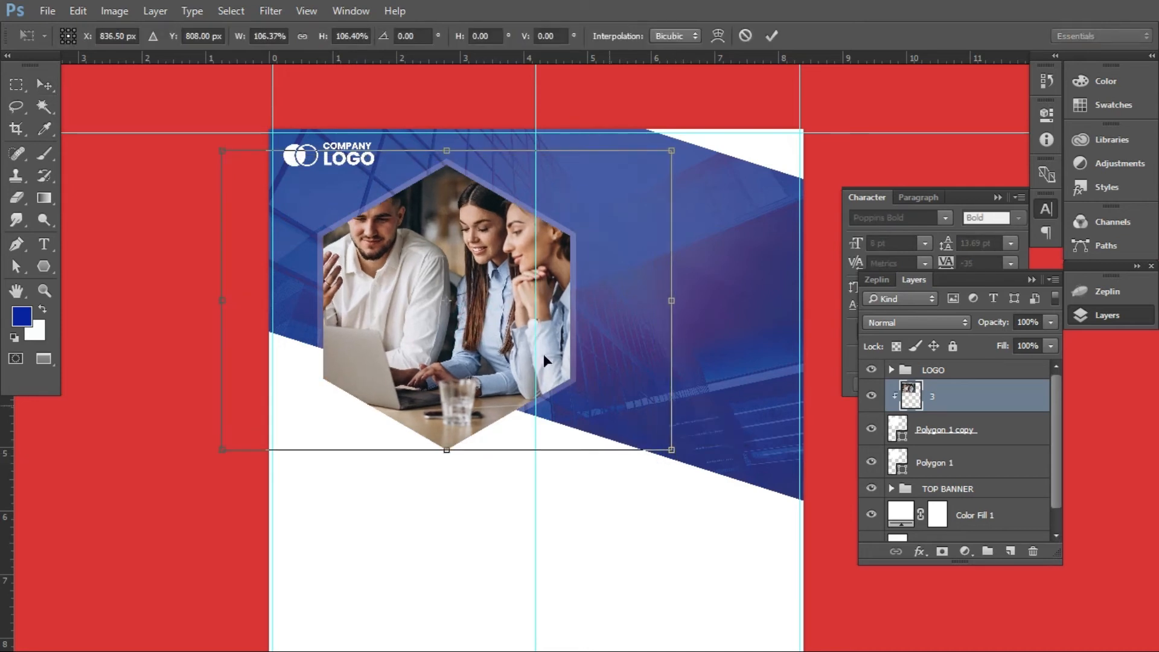
key(Return)
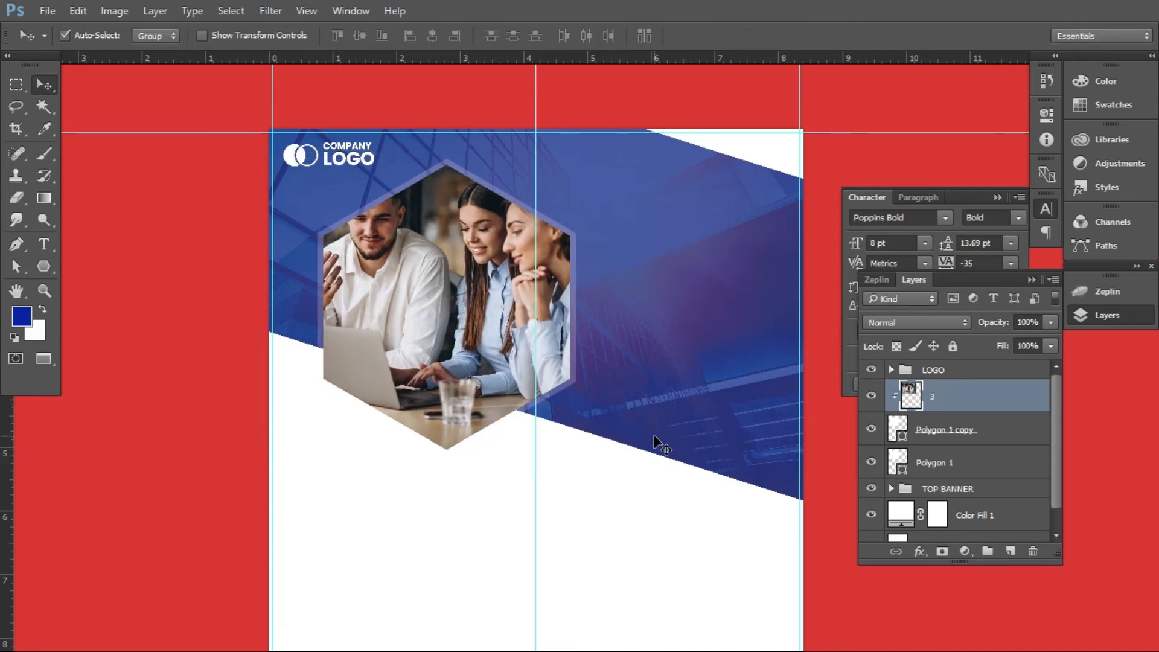
Set the opacity of the outer border hexagon, Polygon 1, to 49%
scroll(655, 443, down, 8)
scroll(654, 444, up, 3)
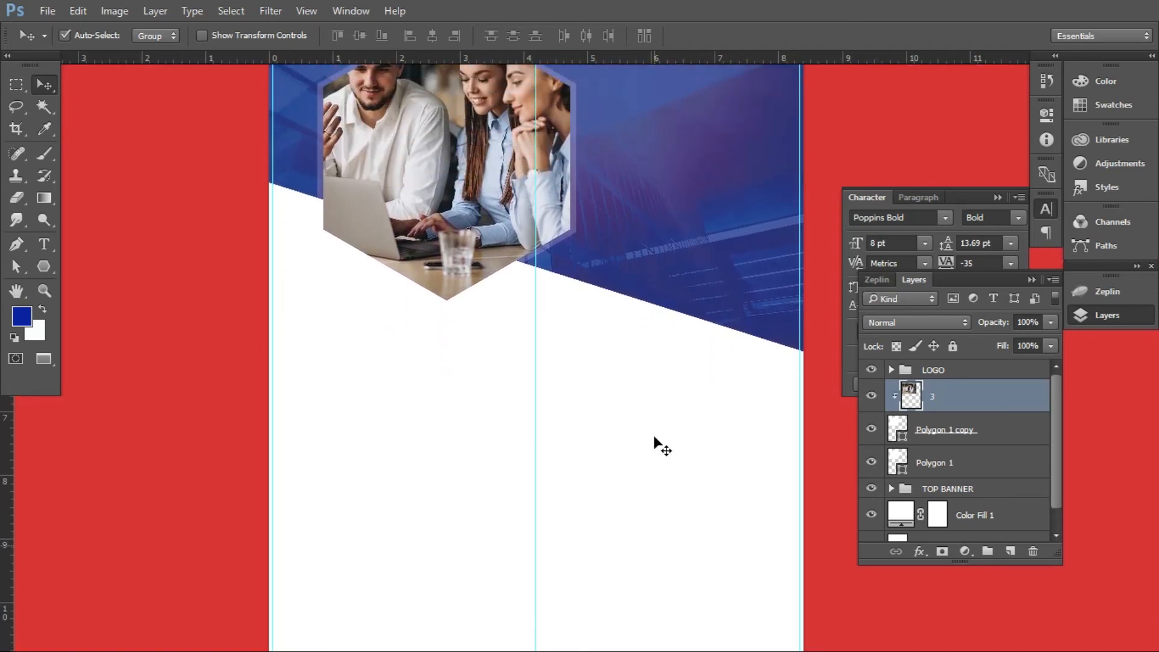
scroll(655, 443, up, 3)
click(406, 104)
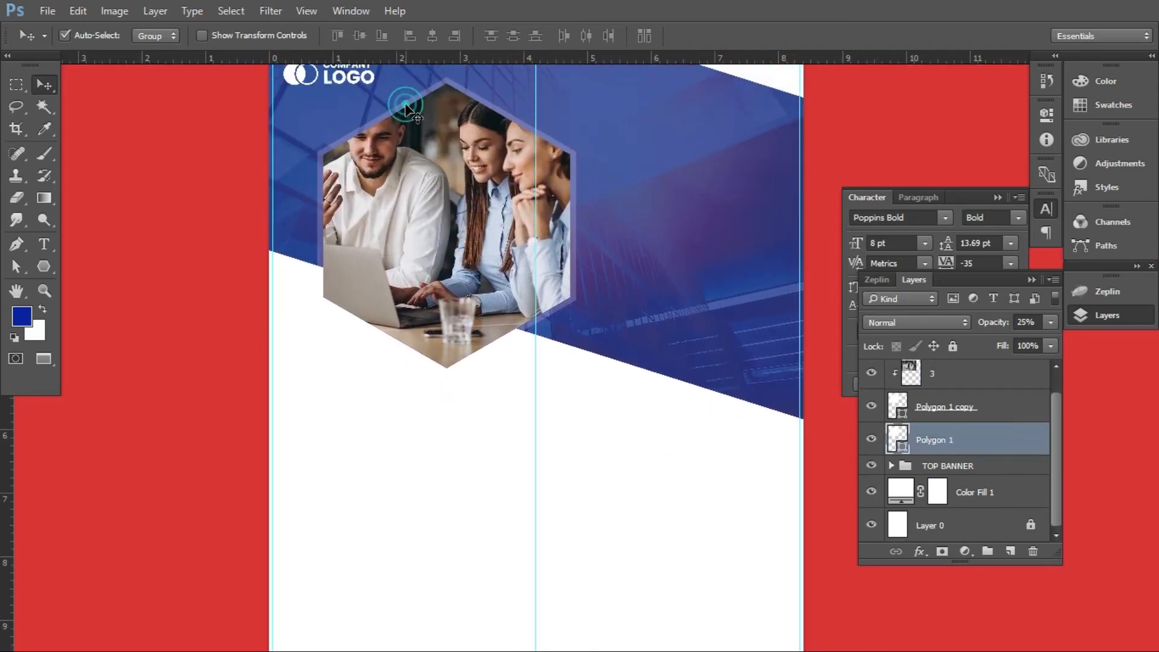
click(1049, 323)
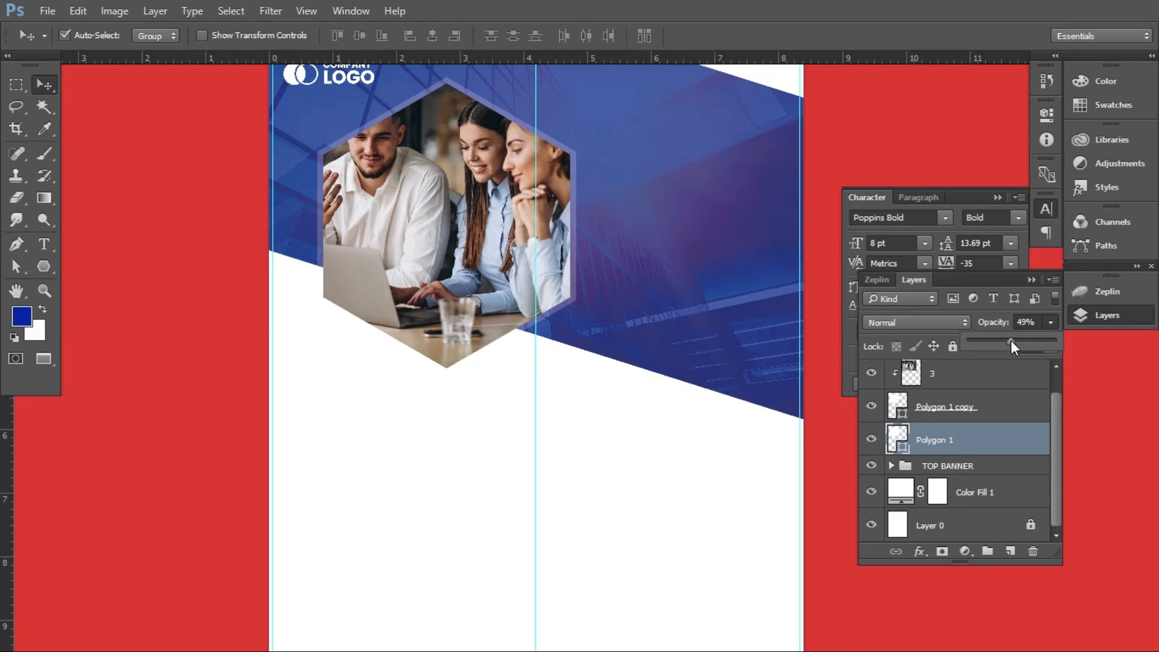
Recolour the fill of the outer border hexagon, Polygon 1, with a recently used blue
key(a)
click(221, 36)
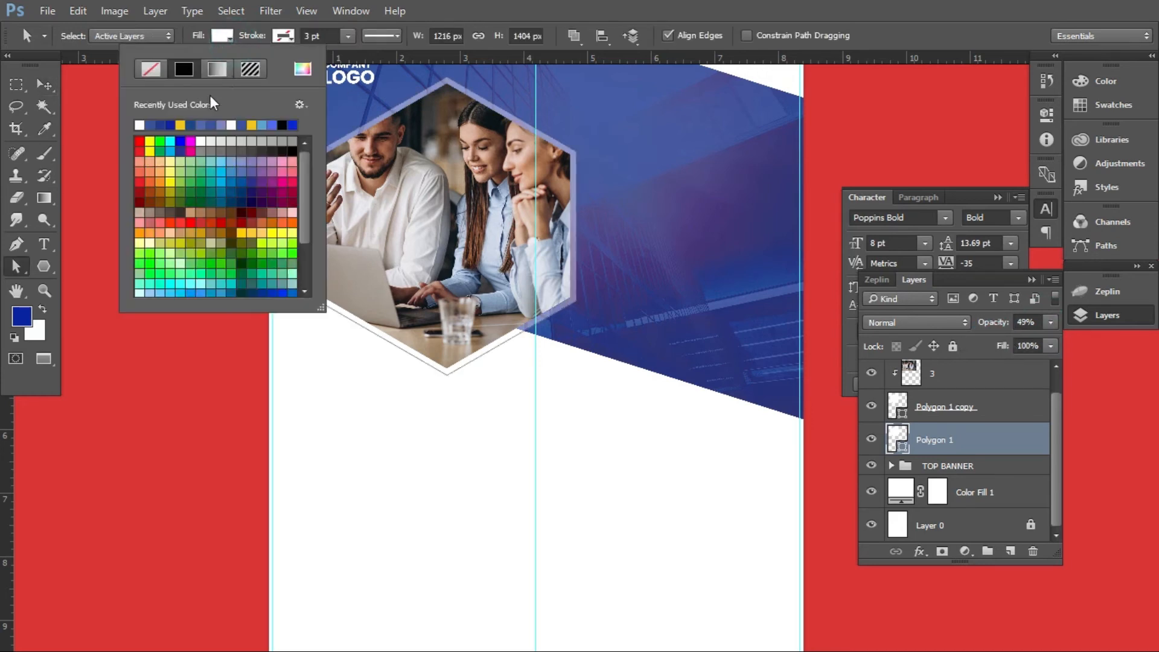
click(228, 125)
click(46, 85)
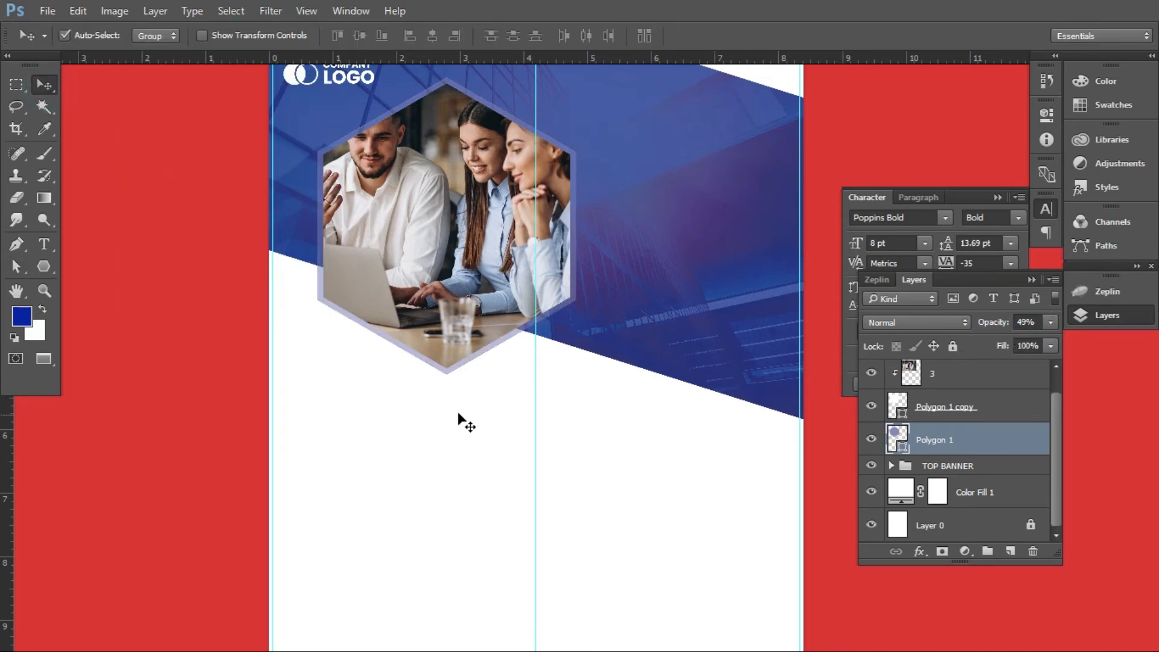
Group photo layer 3, Polygon 1 copy and Polygon 1, and name the group TOP SHAPE
scroll(465, 423, up, 3)
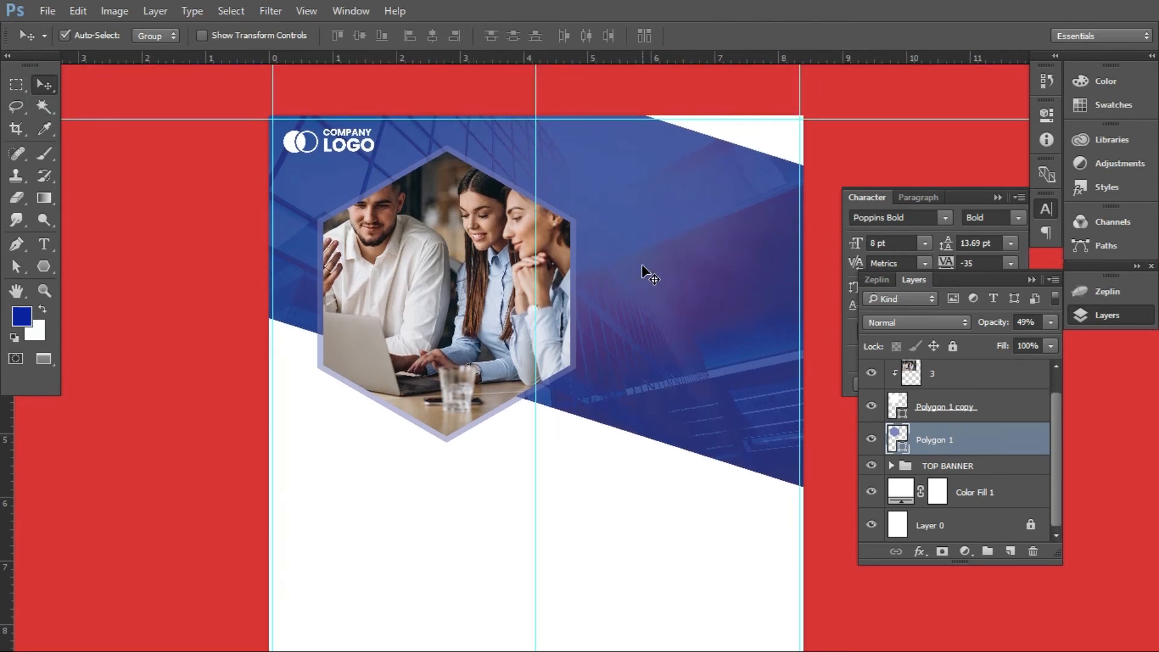
scroll(588, 416, down, 1)
scroll(585, 422, up, 2)
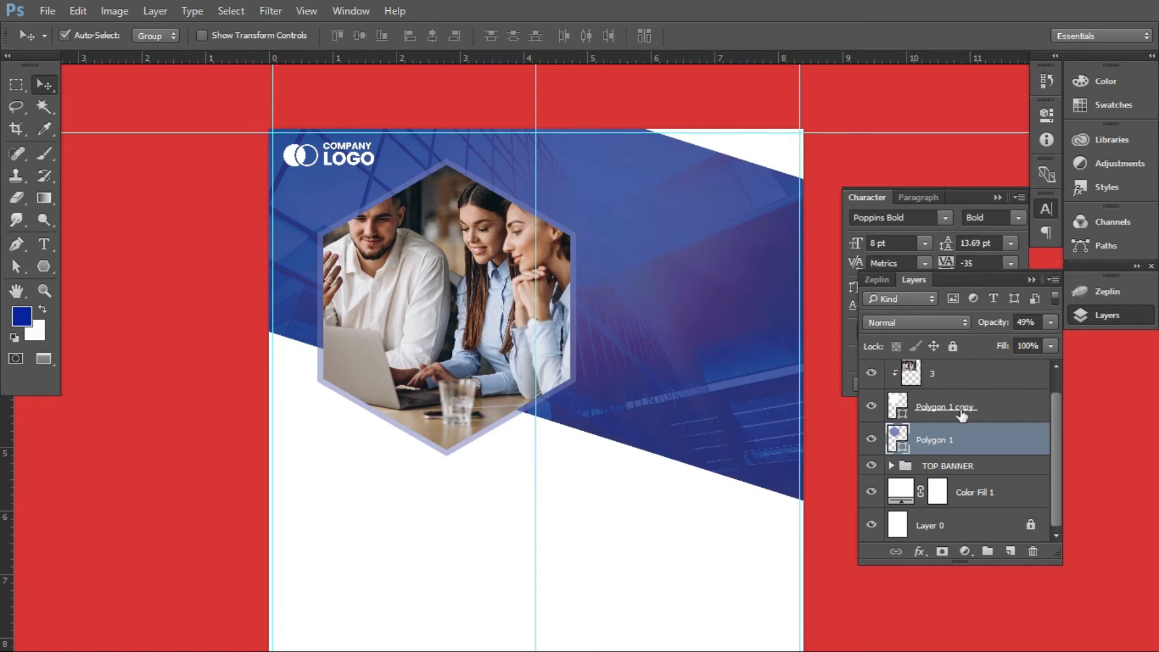
scroll(962, 414, up, 1)
ctrl+click(962, 394)
ctrl+click(972, 426)
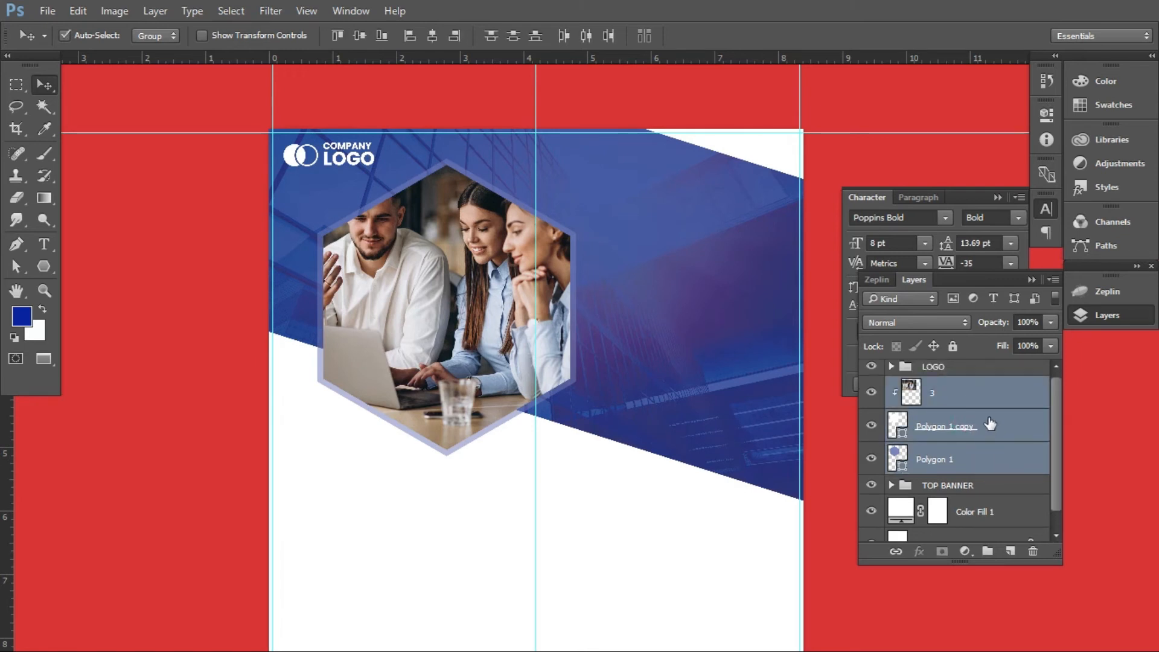
drag(988, 421, 987, 550)
double_click(932, 390)
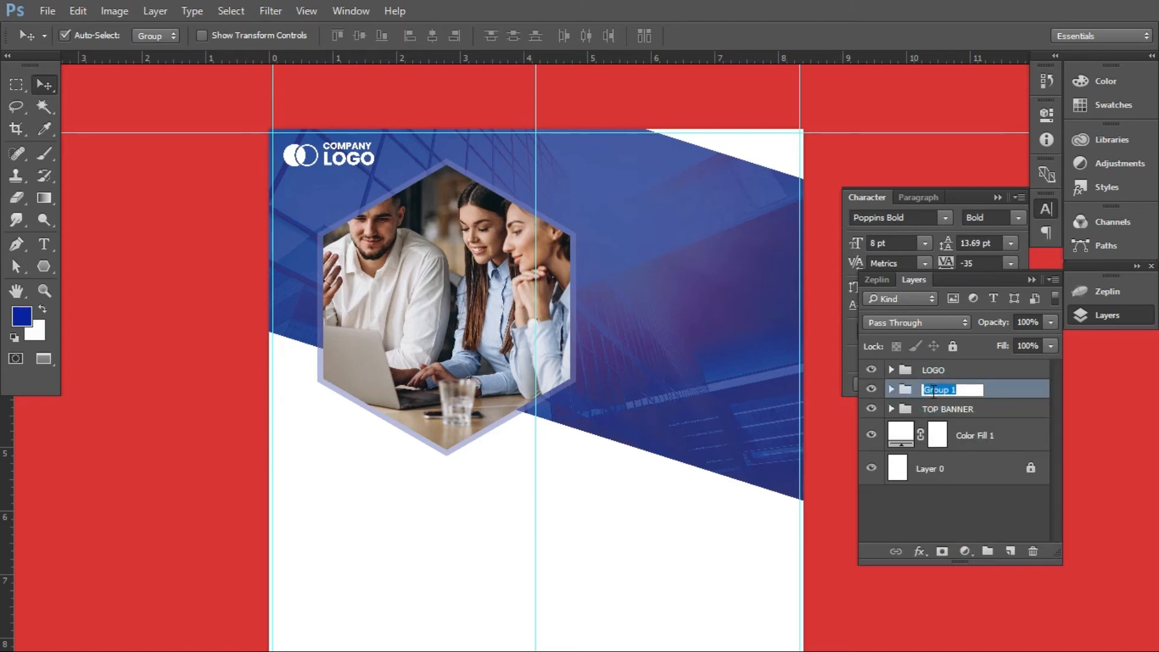
text(TOP)
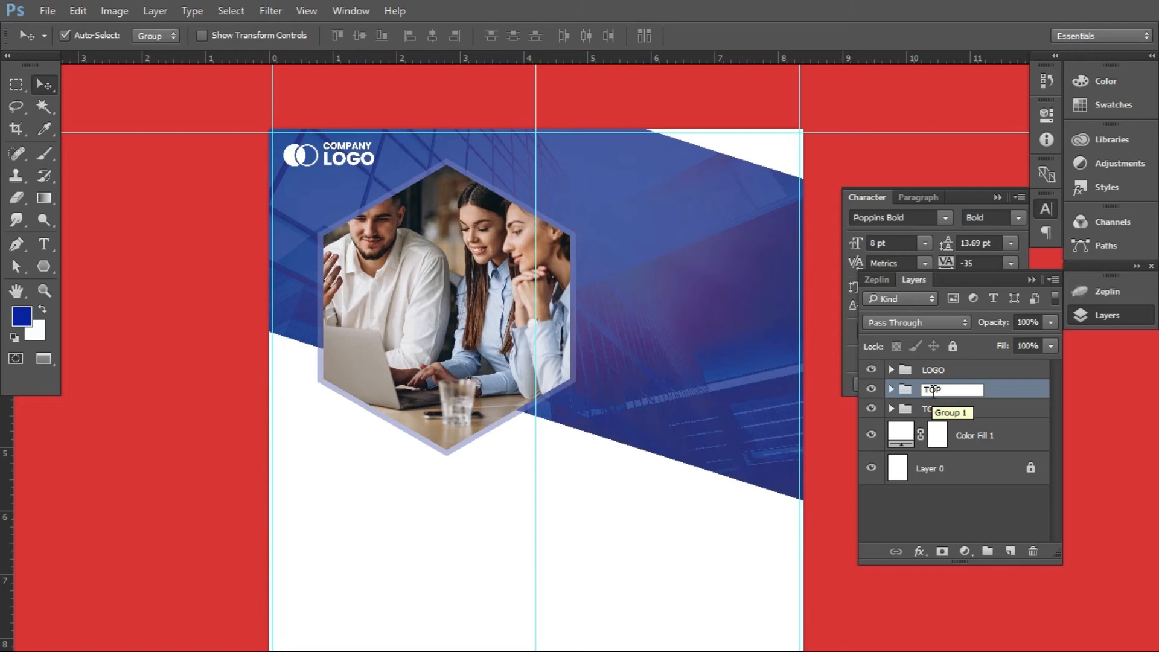
text( SHAPE)
key(Return)
Try to shift the TOP SHAPE group slightly up and to the left, with its scale at about 100.2%
key(ctrl+t)
drag(671, 456, 650, 454)
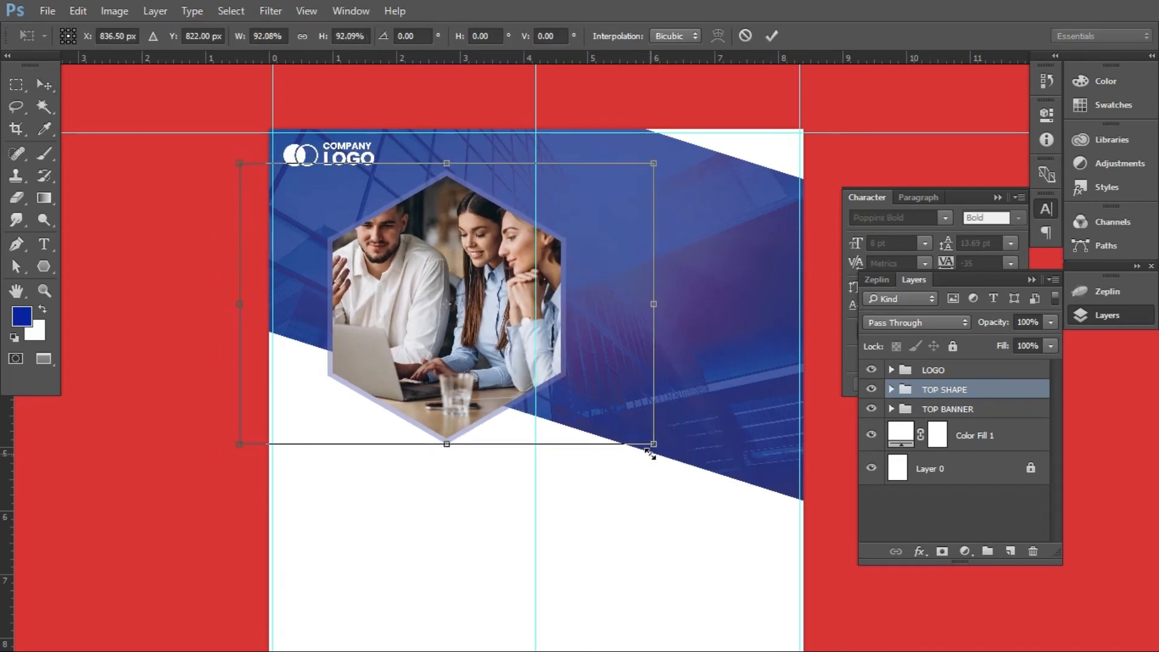
drag(476, 308, 468, 280)
drag(651, 414, 674, 430)
drag(516, 279, 510, 295)
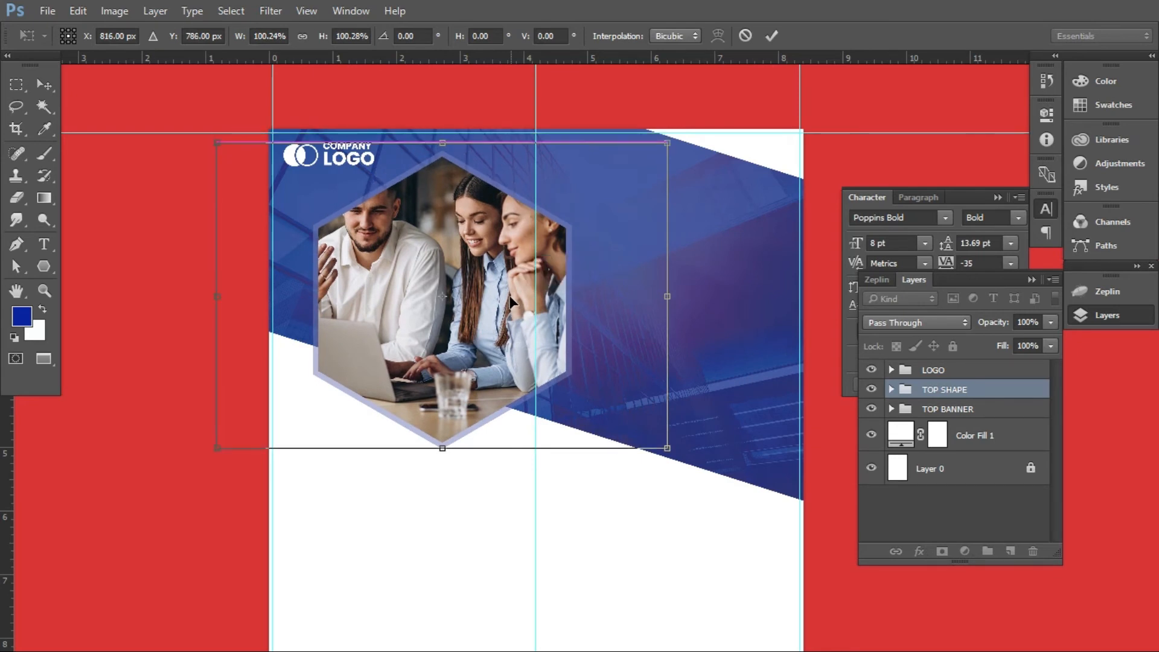
key(Return)
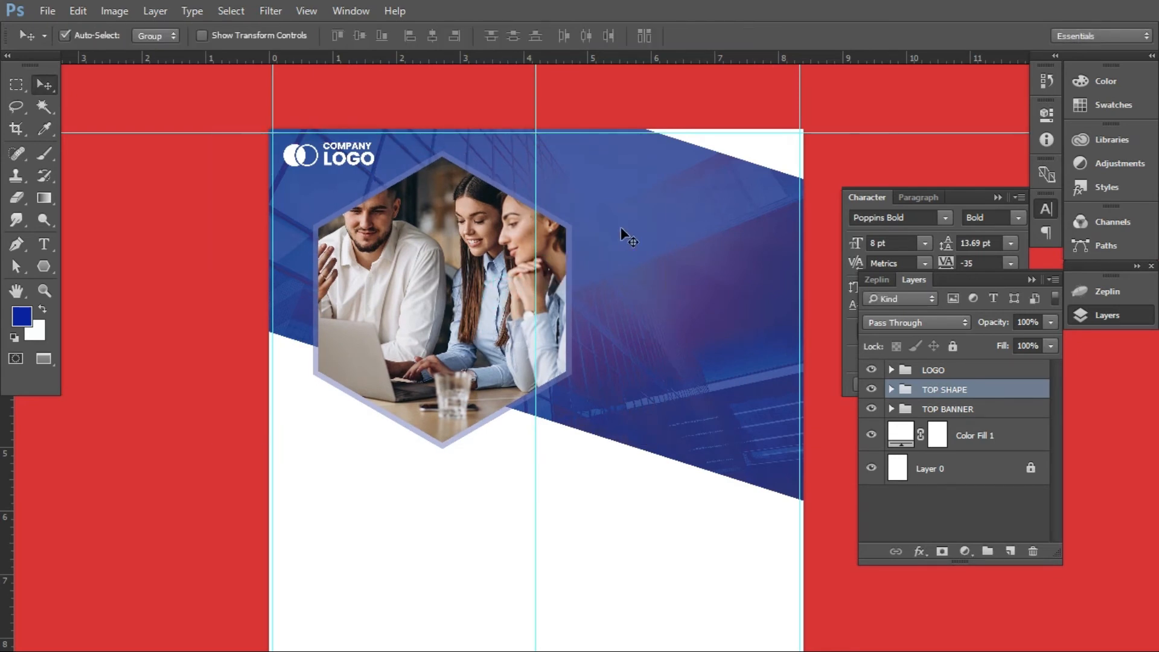
Switch to the text file in Notepad, copy the headline WE MAKE YOUR BUSINESS GROW and return to the flyer in Photoshop
key(super+Tab)
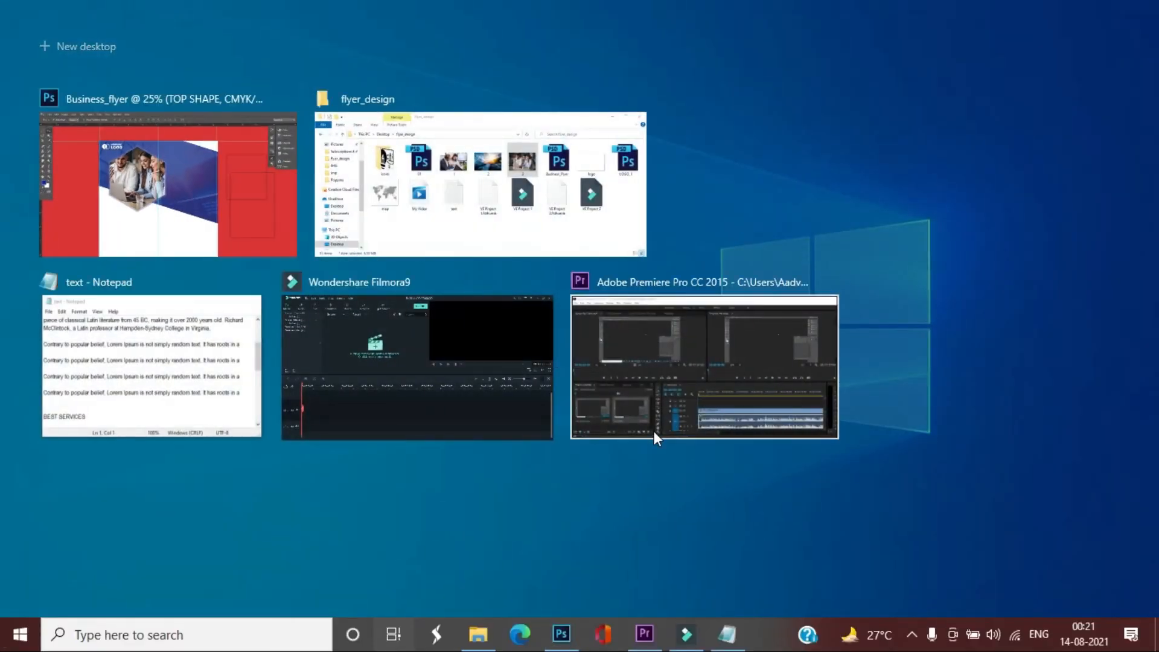
click(510, 241)
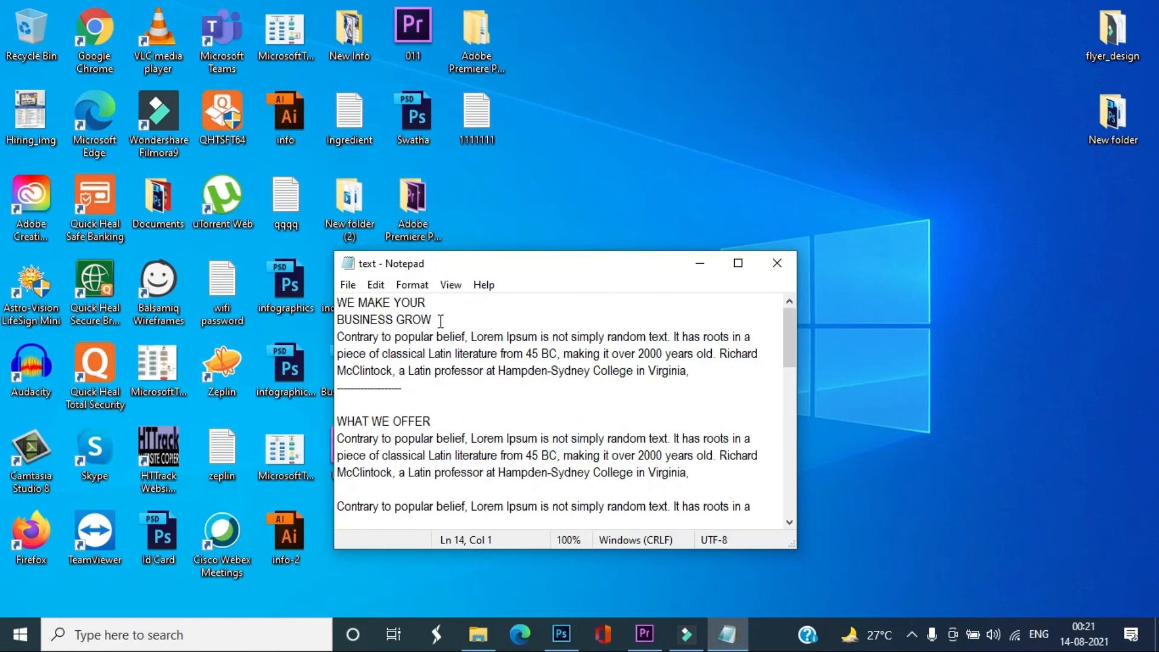
drag(440, 321, 318, 298)
key(ctrl+c)
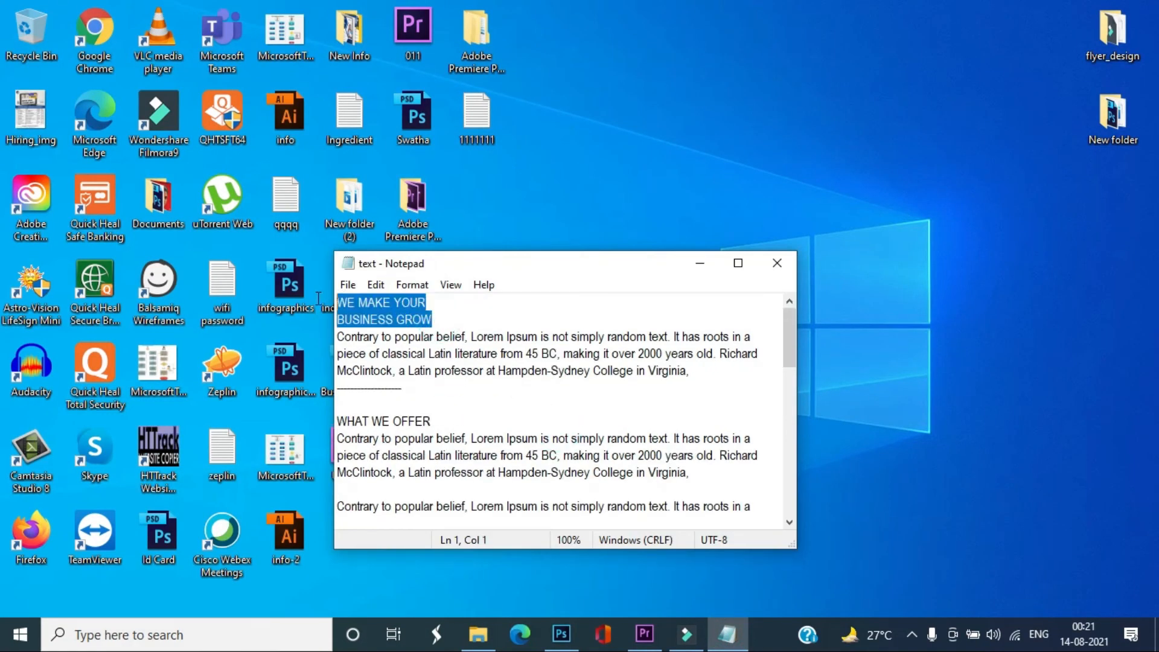
key(alt+Tab)
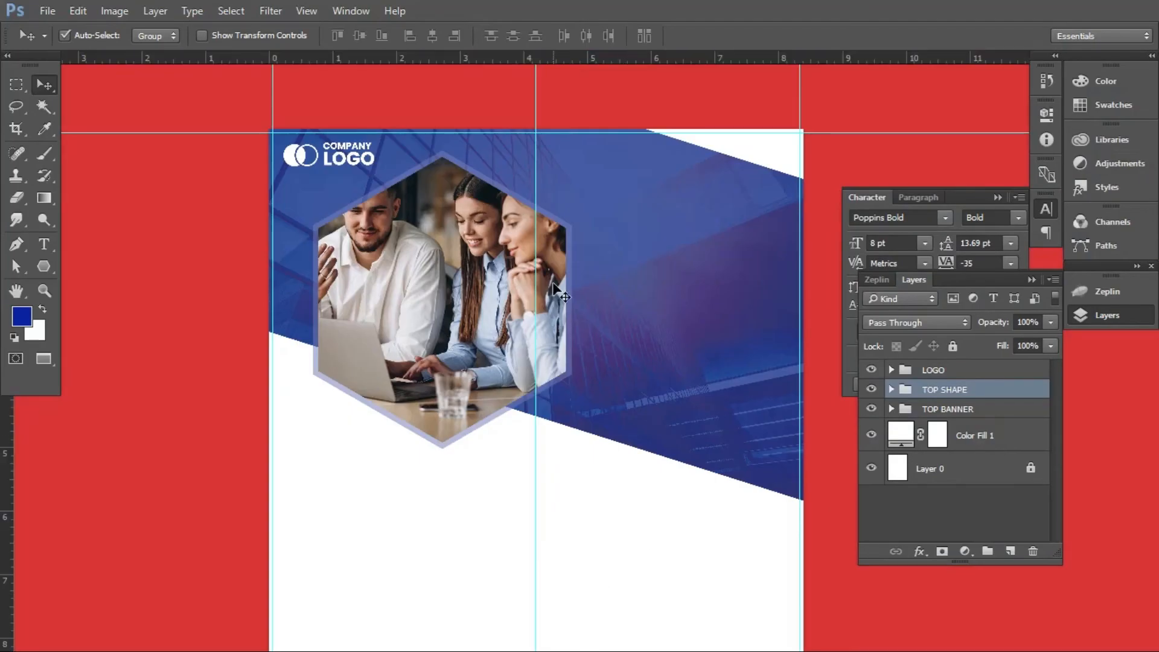
Paste the copied headline as a new text layer above the LOGO group, on the blue header beside the hexagon
click(49, 240)
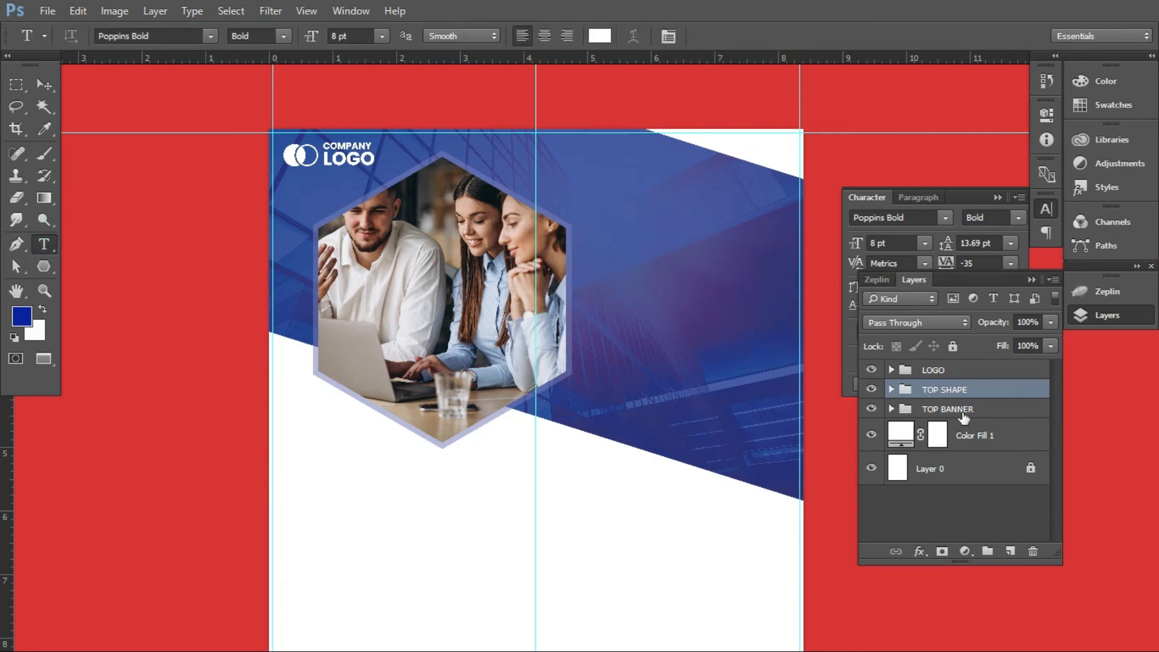
click(996, 369)
click(583, 246)
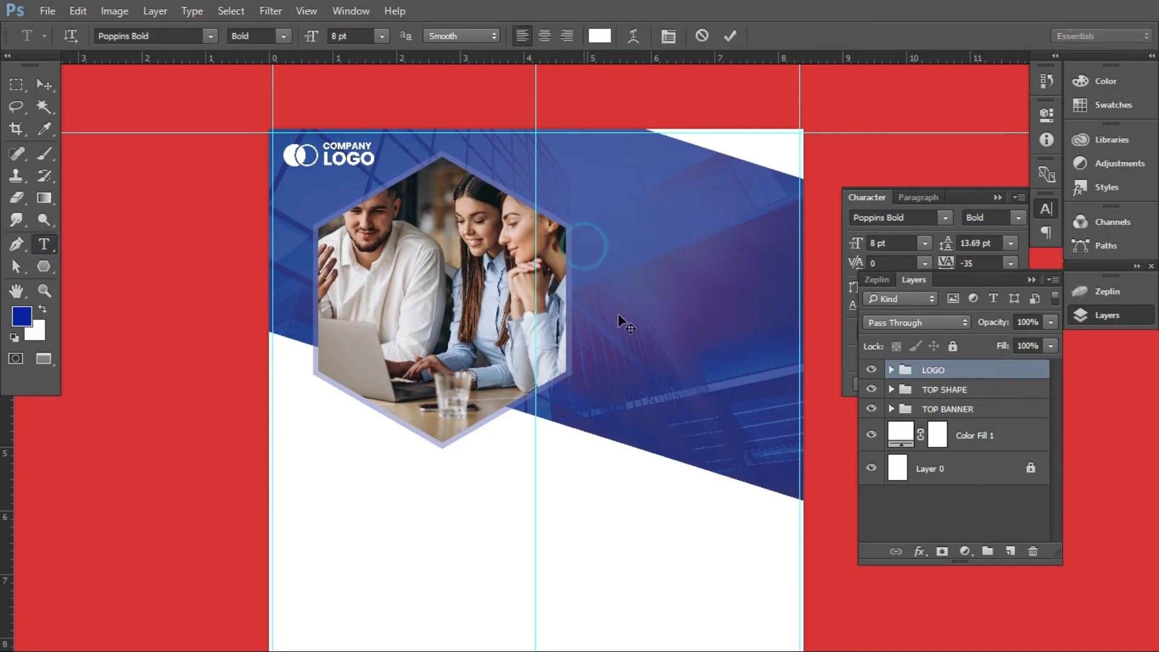
key(ctrl+v)
Enlarge the whole pasted headline to 28 pt and set its leading to 29.69 pt
key(ctrl+a)
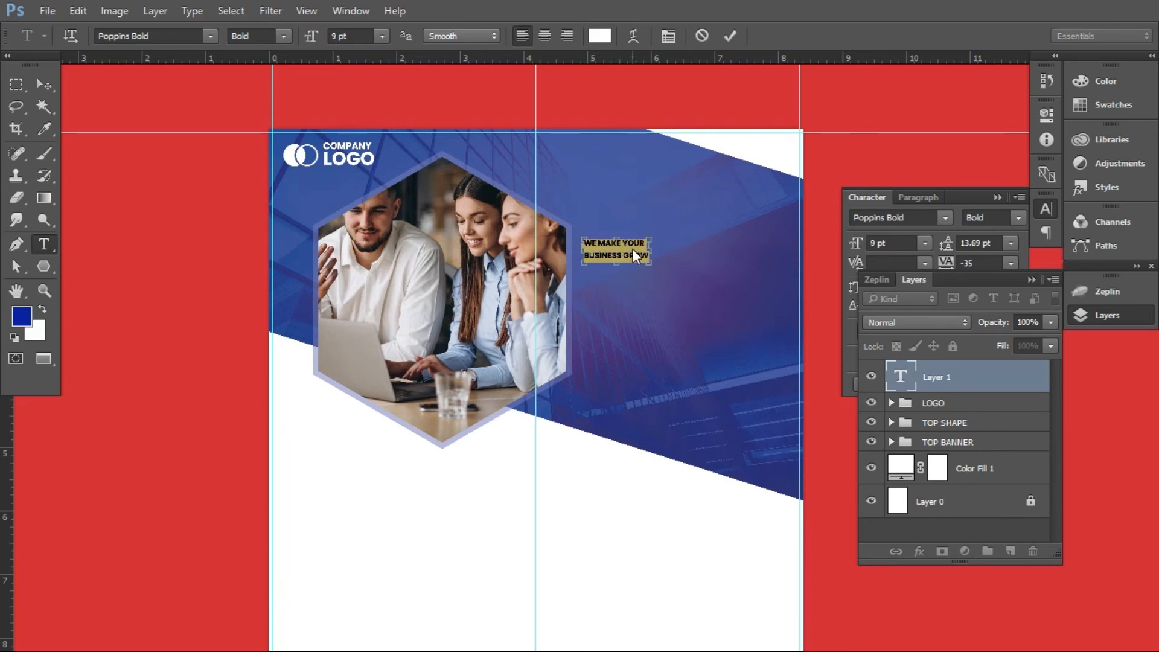
key(ctrl+shift+period)
key(ctrl+shift+period)
key(ctrl+shift+period)
key(ctrl+shift+period)
key(ctrl+shift+period)
key(ctrl+shift+period)
key(ctrl+shift+period)
key(ctrl+shift+period)
key(ctrl+shift+period)
key(ctrl+shift+period)
key(ctrl+shift+period)
key(ctrl+shift+period)
key(ctrl+shift+period)
key(ctrl+shift+period)
key(ctrl+shift+period)
key(ctrl+shift+period)
key(ctrl+shift+period)
key(ctrl+shift+period)
key(ctrl+shift+period)
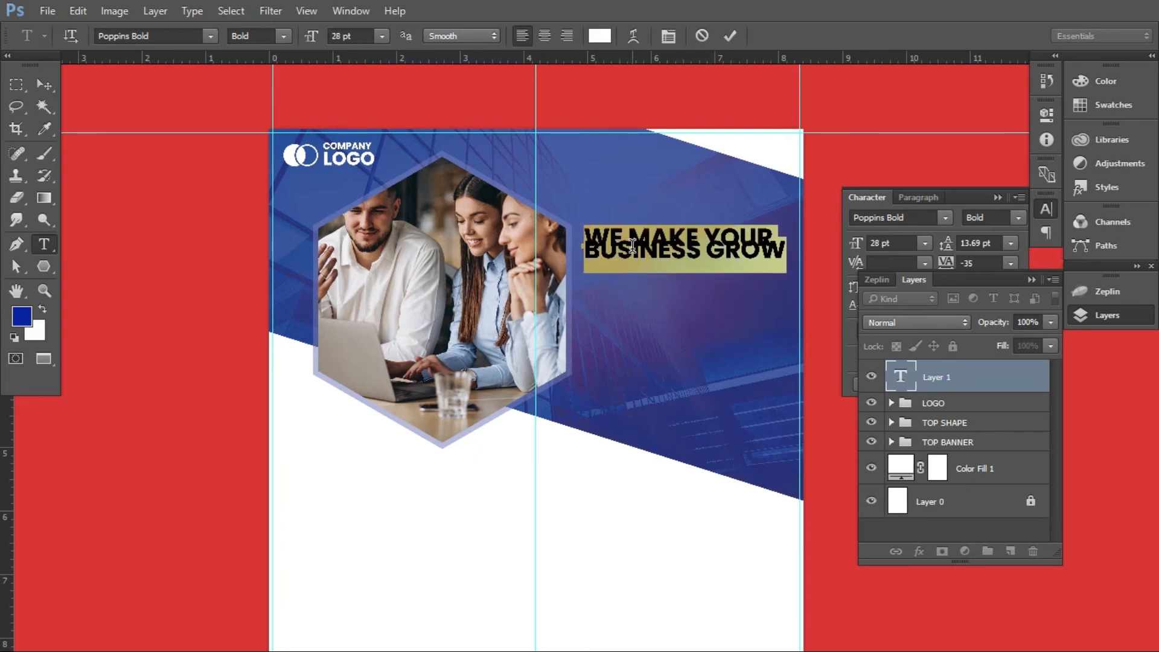
click(667, 37)
drag(946, 246, 972, 245)
click(706, 256)
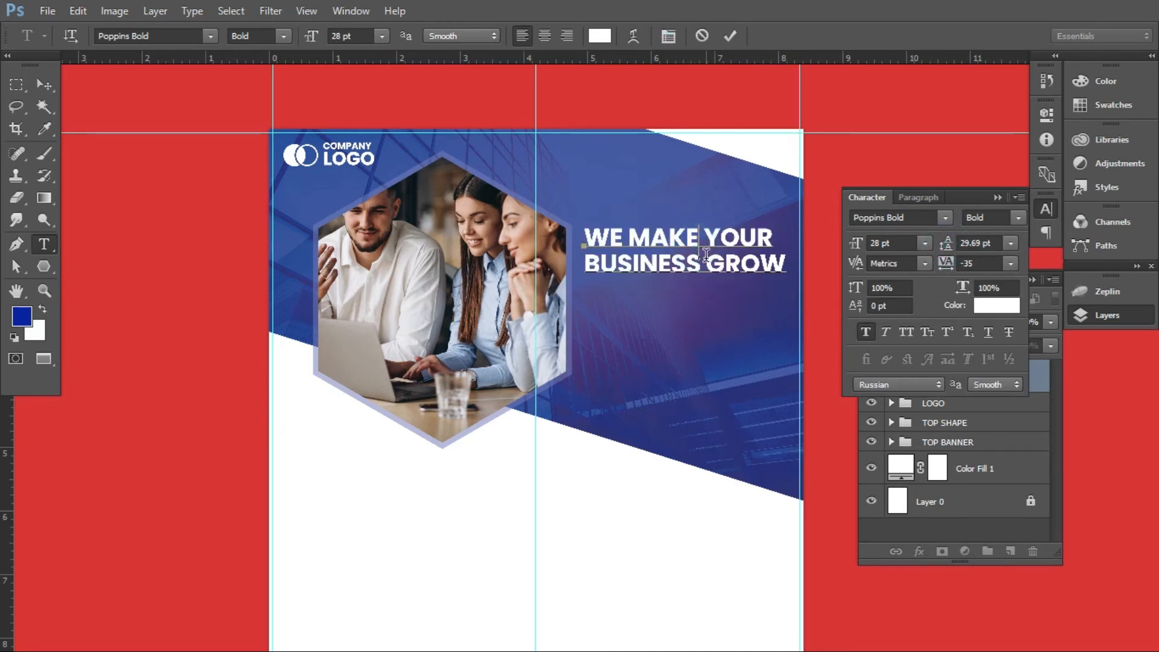
Break BUSINESS and GROW onto separate lines and enlarge these two words to 50 pt
key(Return)
drag(666, 289, 582, 265)
key(ctrl+shift+period)
key(ctrl+shift+period)
key(ctrl+shift+period)
key(ctrl+shift+period)
key(ctrl+shift+period)
key(ctrl+shift+period)
key(ctrl+shift+period)
key(ctrl+shift+period)
key(ctrl+shift+period)
key(ctrl+shift+period)
key(ctrl+shift+period)
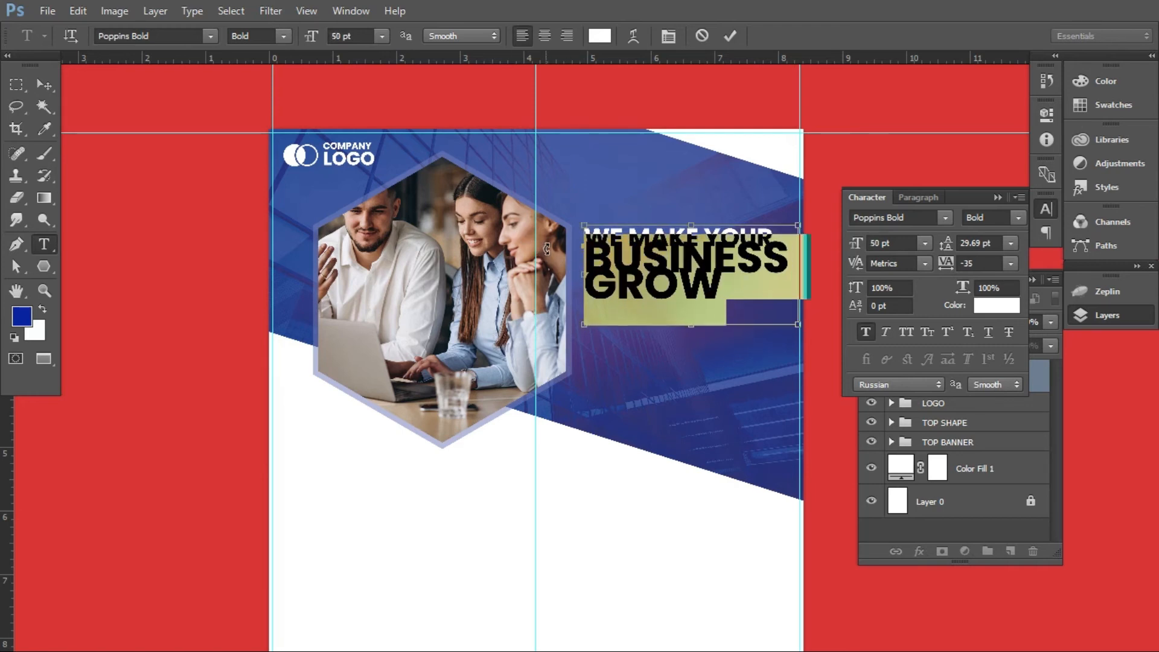
click(52, 81)
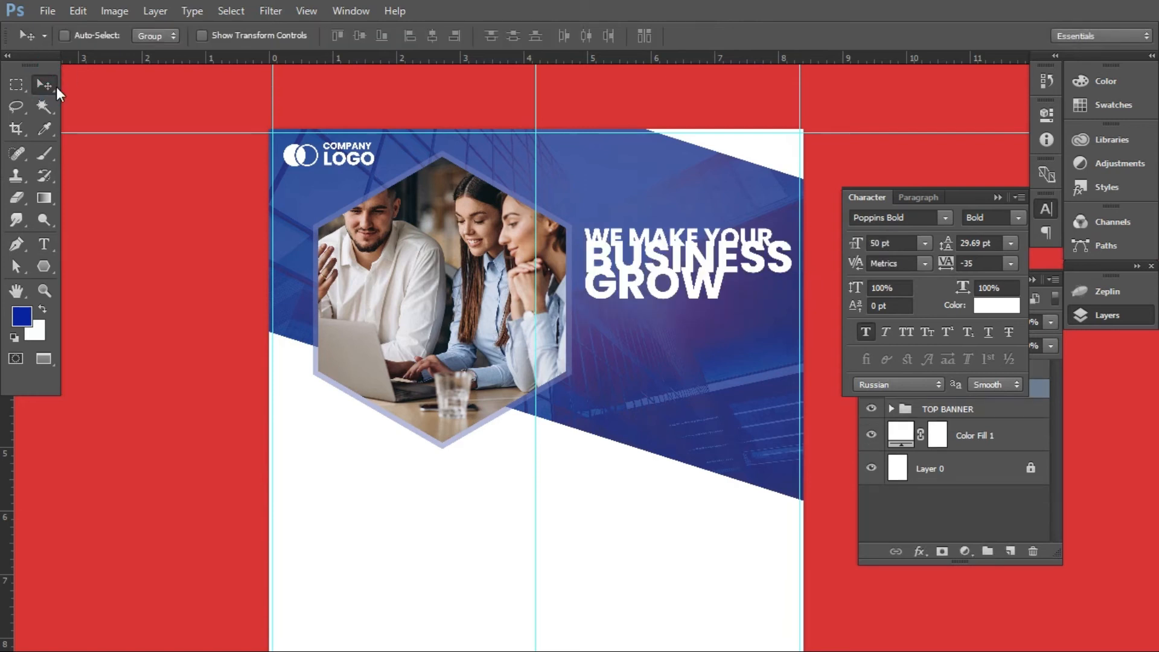
Place the copied headline again as 50 pt white Poppins Bold text and move it up and left across the header
click(44, 244)
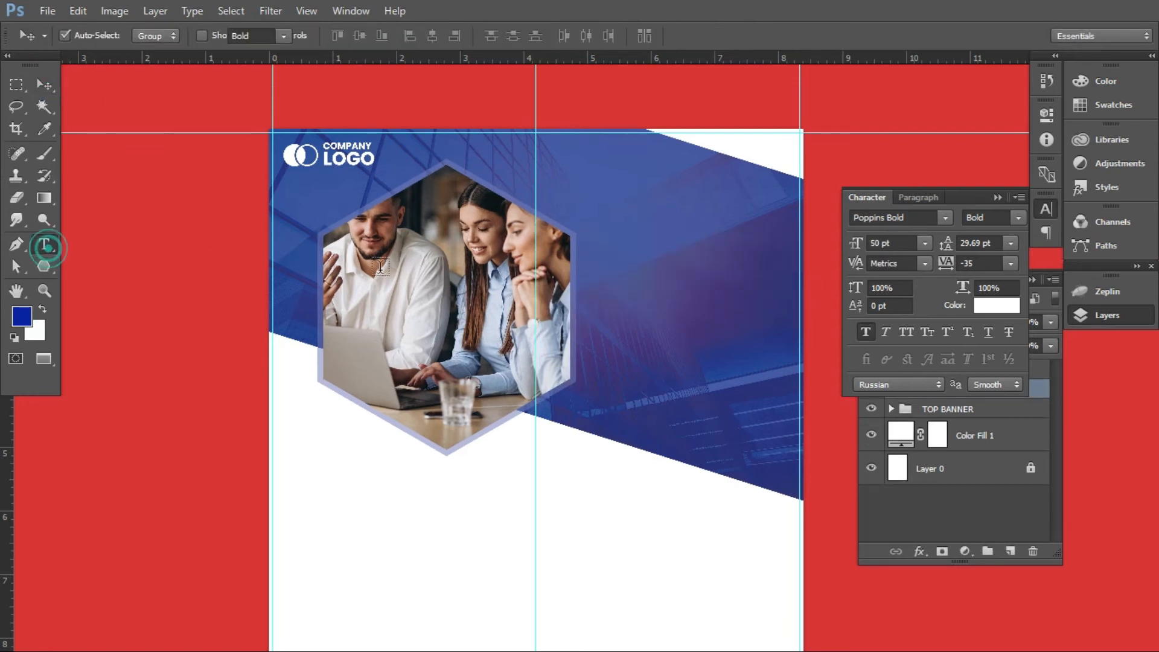
click(596, 250)
text(WE MAKE BUSINESS)
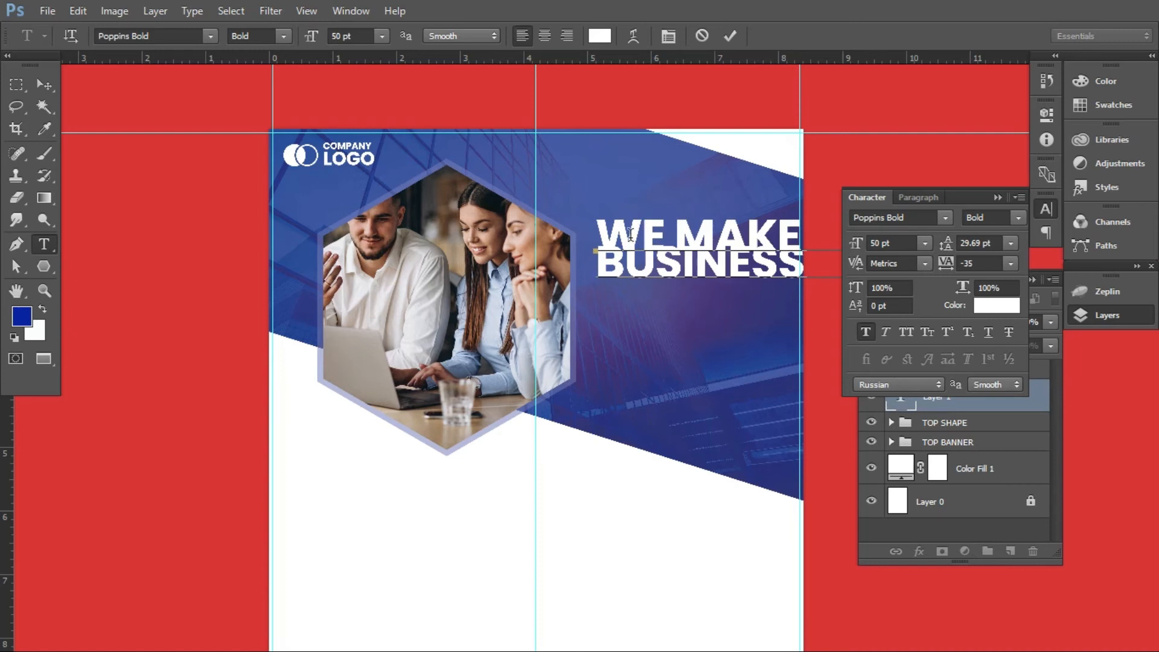
click(44, 84)
drag(628, 271, 480, 227)
Delete the first line, WE MAKE YOUR, from the headline text
click(44, 244)
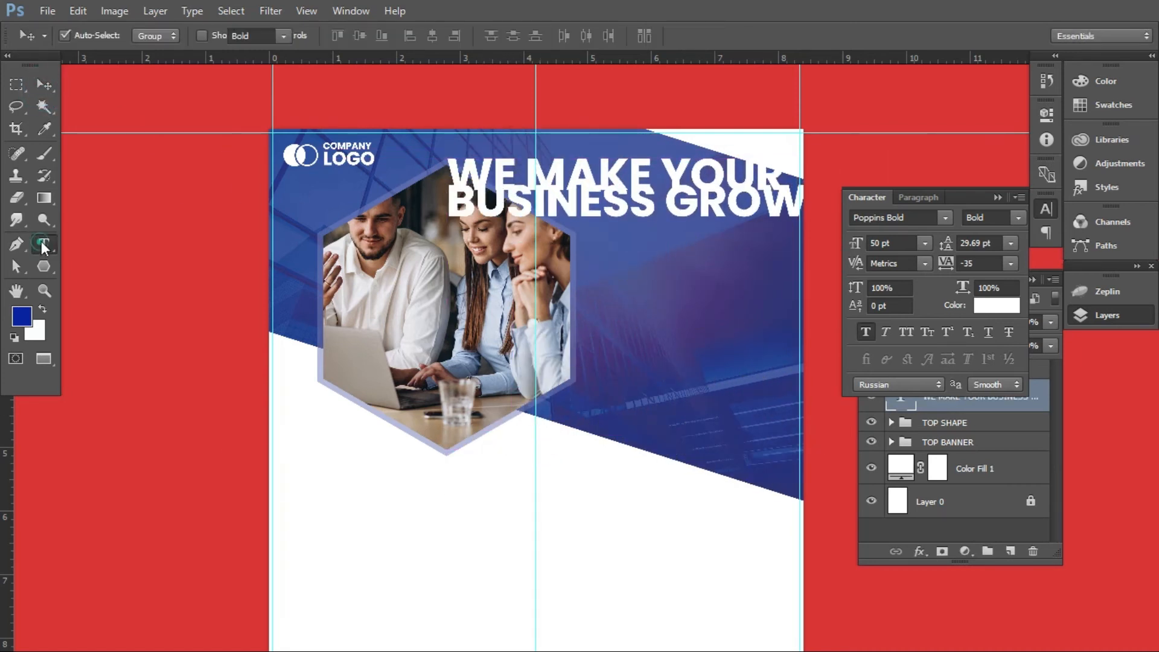
triple_click(579, 160)
click(579, 161)
drag(454, 171, 790, 134)
key(BackSpace)
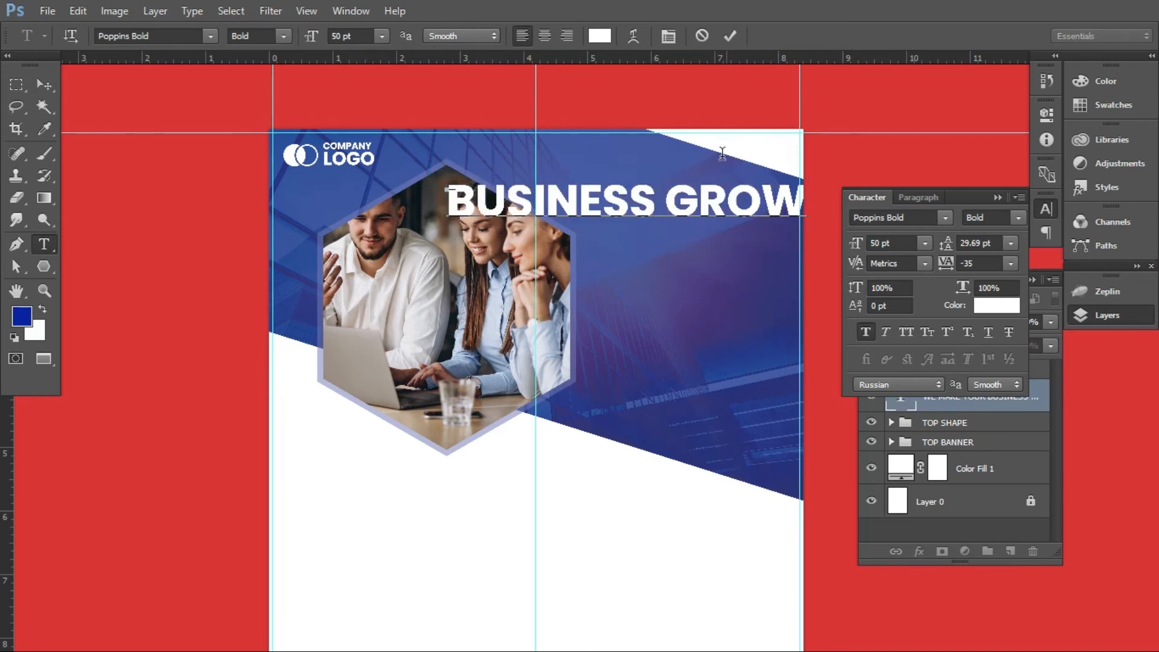
Put GROW on its own line below BUSINESS and move the text to the right of the hexagon photo
click(663, 186)
key(Return)
click(44, 85)
drag(519, 199, 648, 274)
Set the BUSINESS GROW text's leading to 41.69 pt and tighten its tracking to -75
click(44, 244)
click(580, 265)
key(ctrl+a)
drag(953, 245, 959, 249)
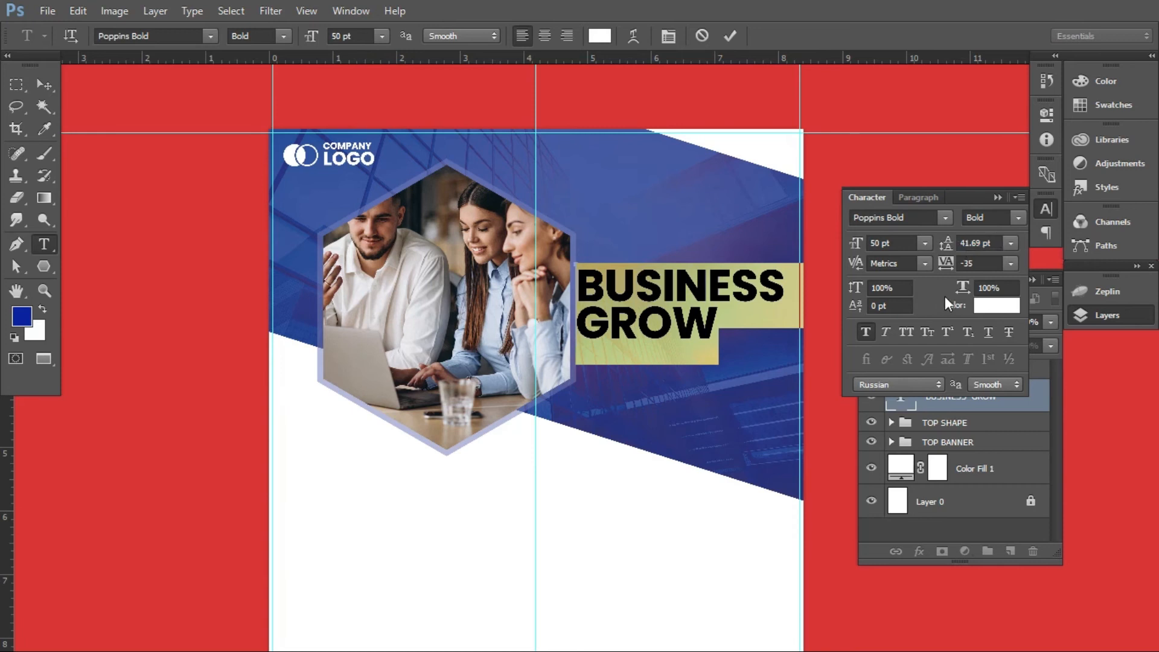
click(44, 85)
Nudge the BUSINESS GROW text slightly right and up, clear of the hexagon's edge
key(shift+Right)
key(shift+Right)
key(shift+Right)
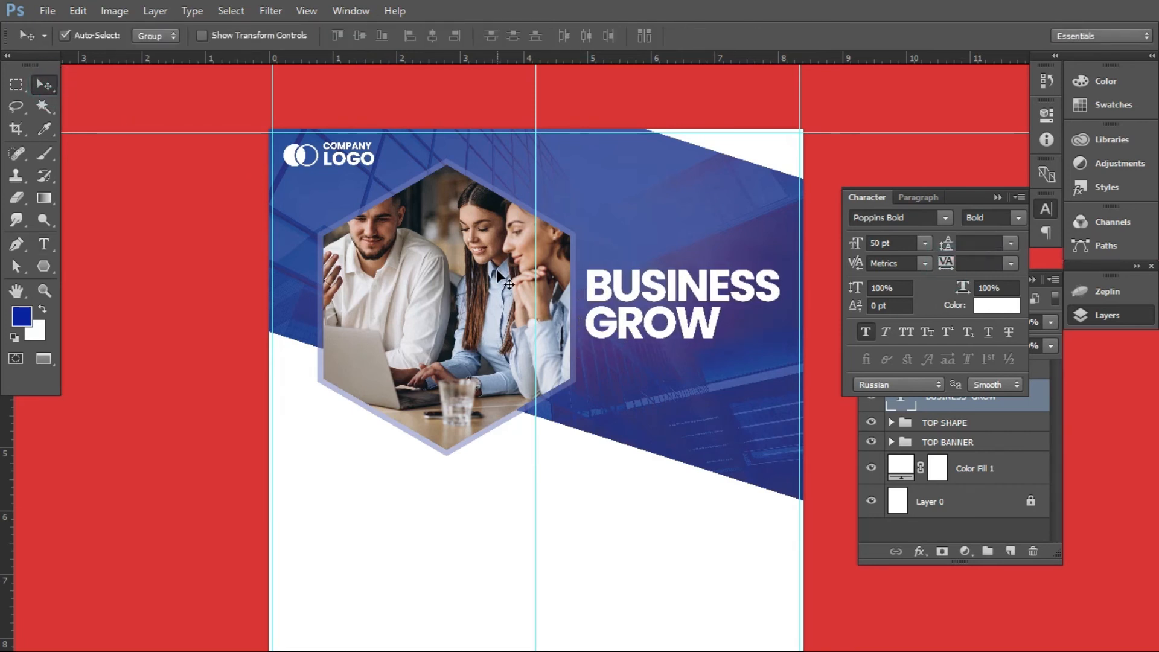
key(shift+Up)
key(shift+Up)
key(shift+Up)
key(shift+Up)
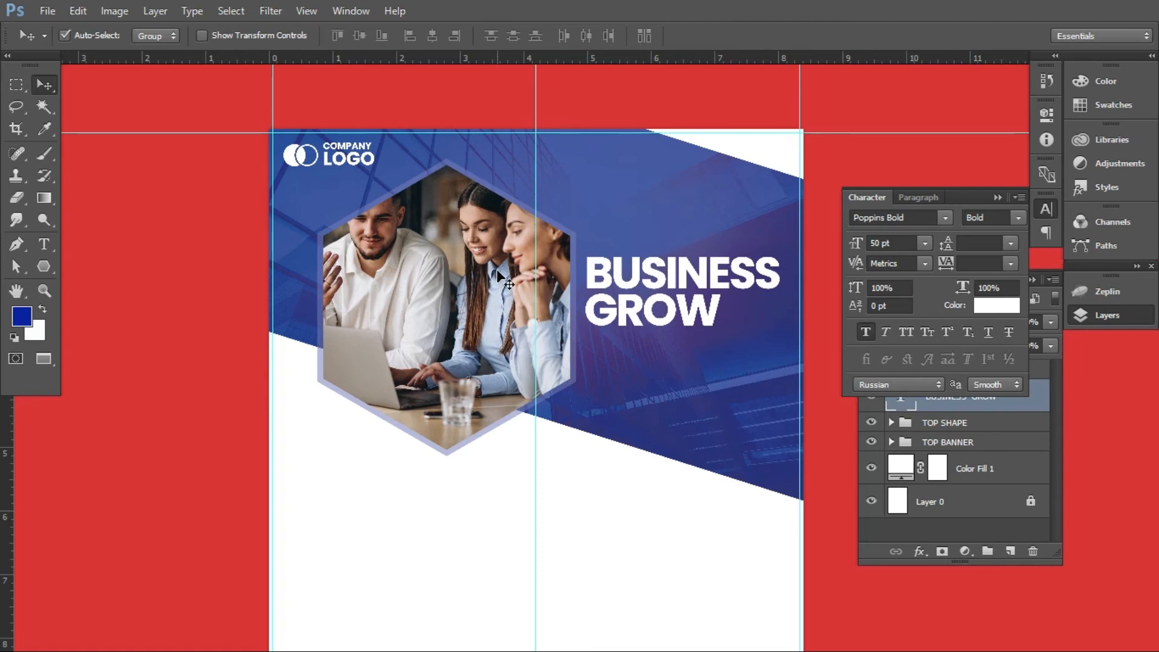
Add a separate WE MAKE YOUR text line above BUSINESS GROW in white 27 pt Poppins Bold
click(44, 244)
click(588, 223)
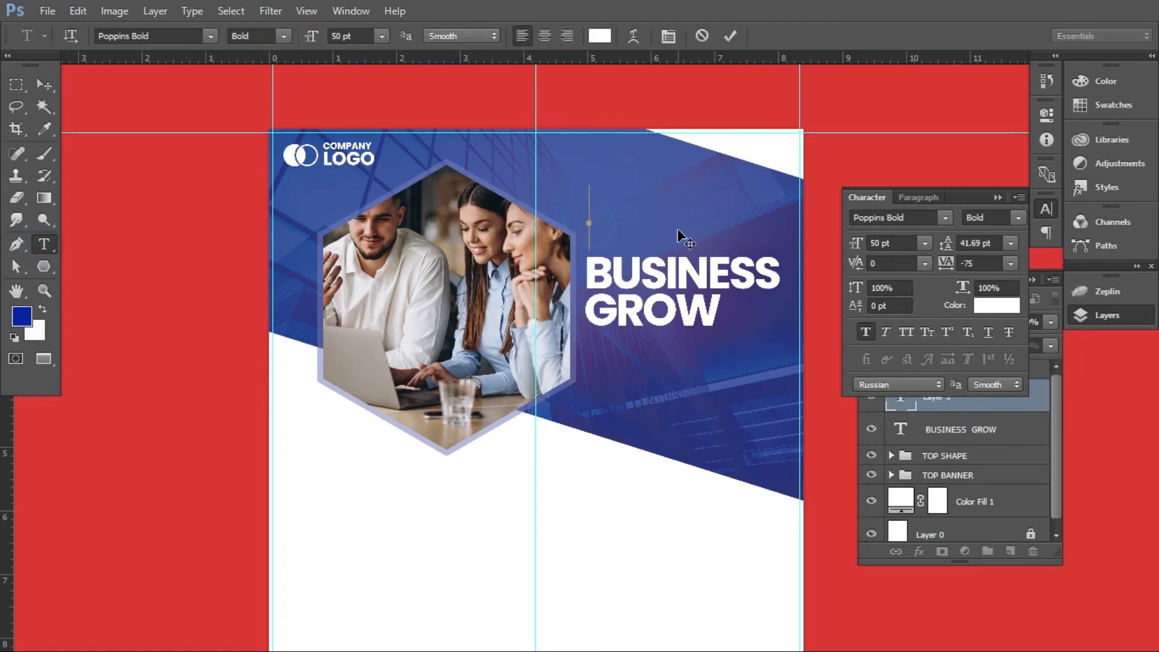
text(WE MAKE)
key(ctrl+a)
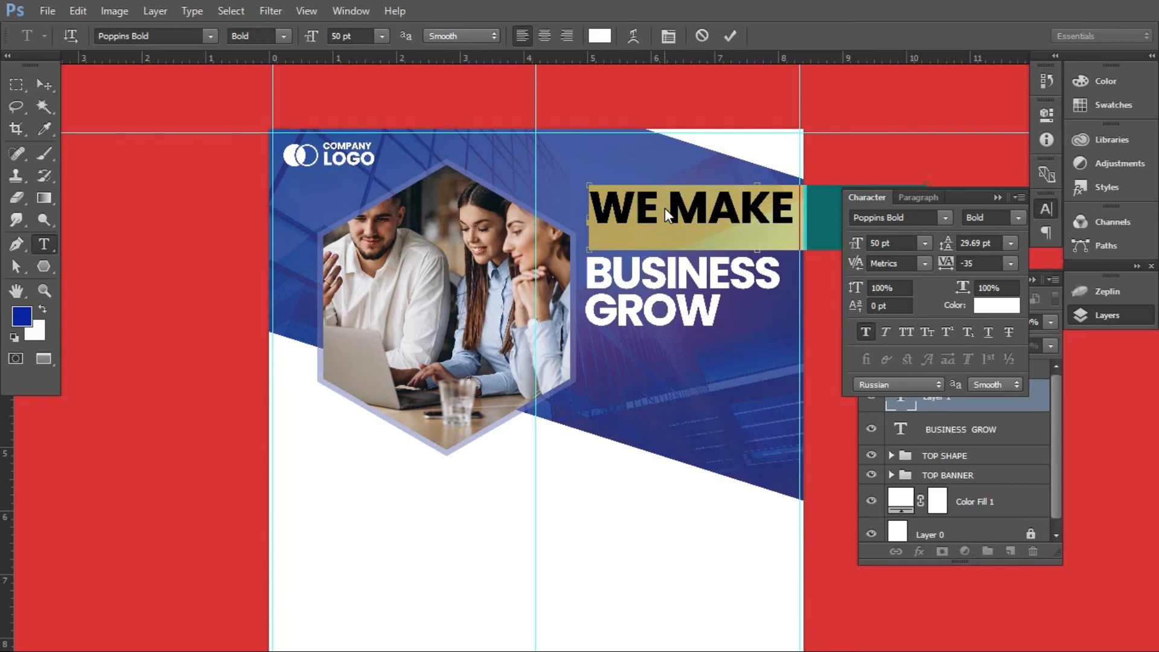
key(ctrl+shift+comma)
key(ctrl+shift+comma)
key(ctrl+shift+comma)
key(ctrl+shift+comma)
key(ctrl+shift+comma)
key(ctrl+shift+comma)
key(ctrl+shift+comma)
key(ctrl+shift+comma)
key(ctrl+shift+comma)
key(ctrl+shift+comma)
key(ctrl+shift+comma)
key(ctrl+shift+comma)
click(44, 85)
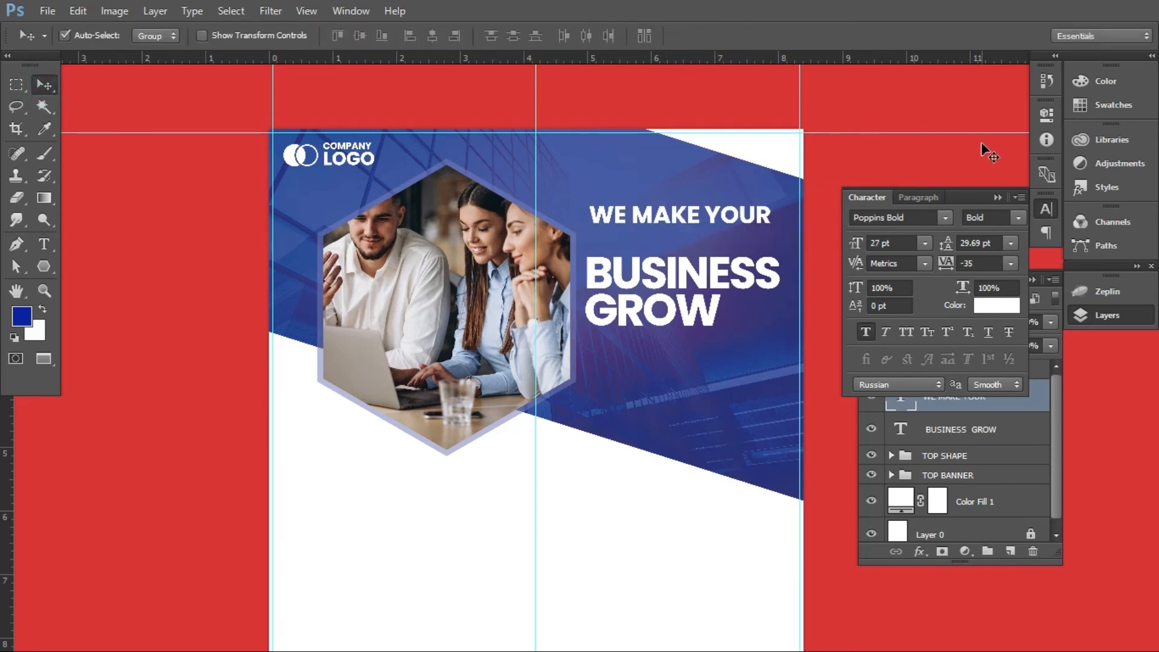
Nudge the WE MAKE YOUR line down and slightly left to sit directly above BUSINESS
key(Down)
key(Down)
key(Down)
key(Down)
key(Down)
key(Down)
key(Left)
key(Left)
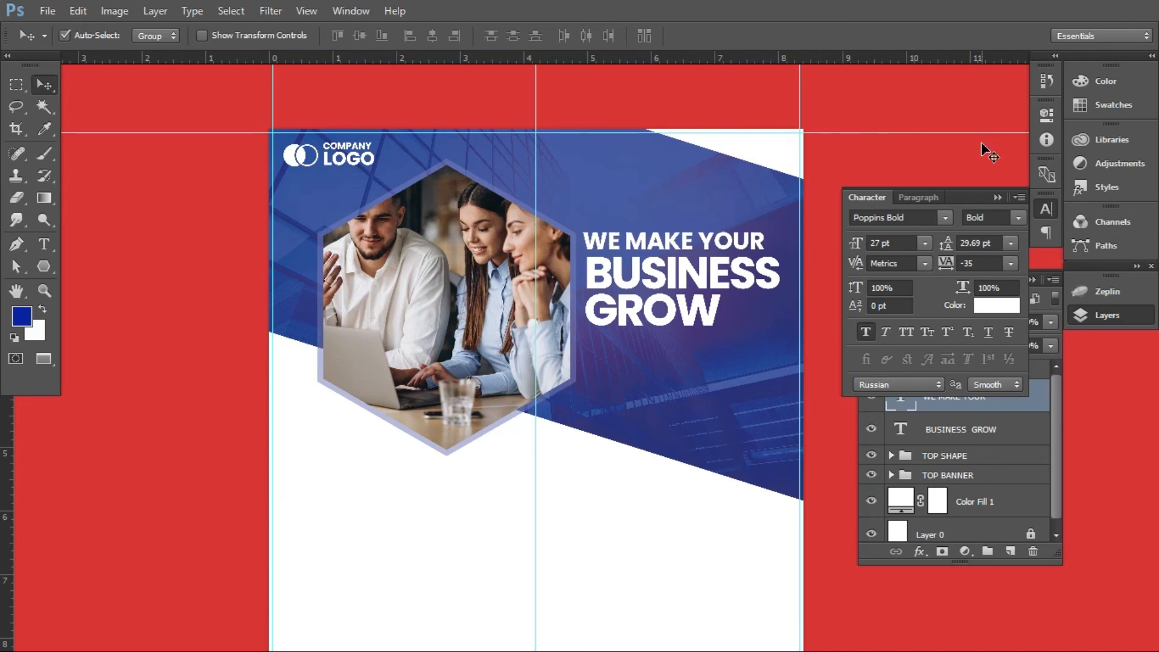
Hide the guides to view the header without them
scroll(603, 461, down, 2)
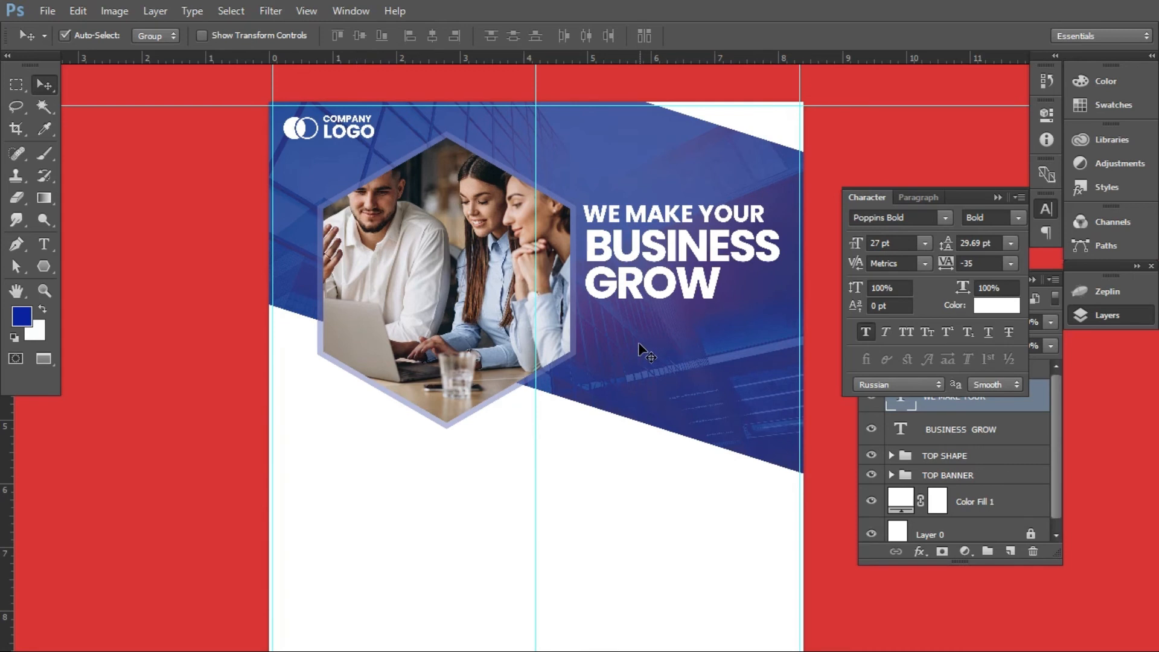
scroll(641, 350, up, 1)
key(ctrl+semicolon)
scroll(644, 355, up, 1)
Widen the gap between the headline layers by nudging WE MAKE YOUR slightly up and BUSINESS GROW slightly down
right_click(659, 244)
click(694, 248)
right_click(693, 250)
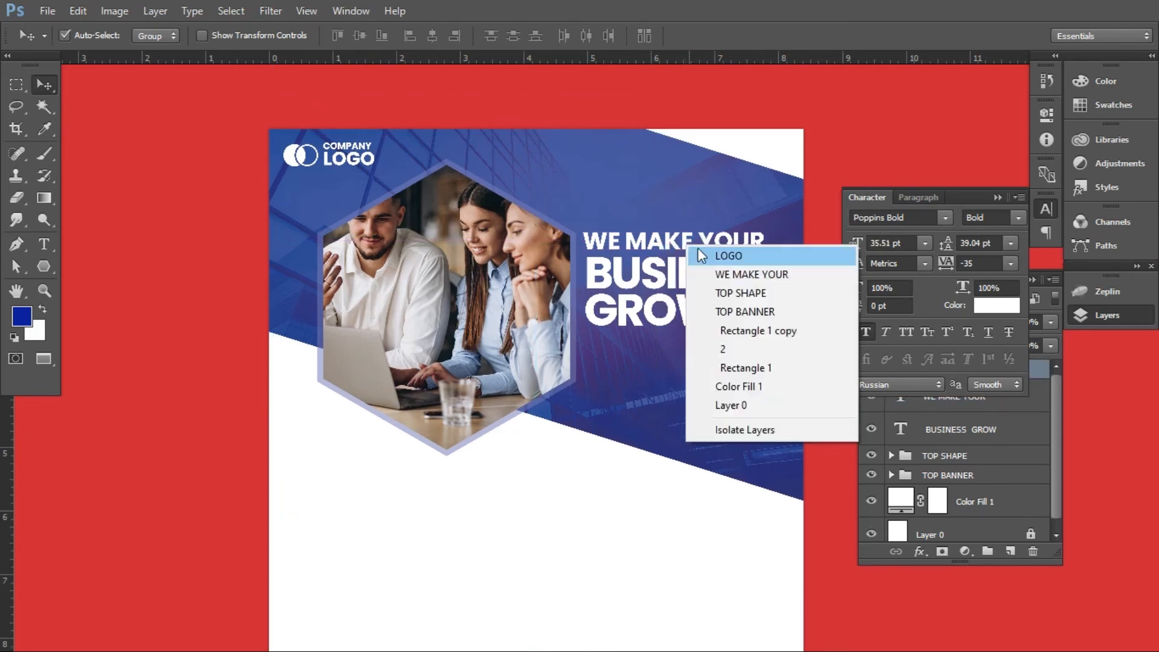
click(722, 274)
right_click(682, 281)
click(729, 309)
key(Down)
key(Down)
key(Down)
key(Down)
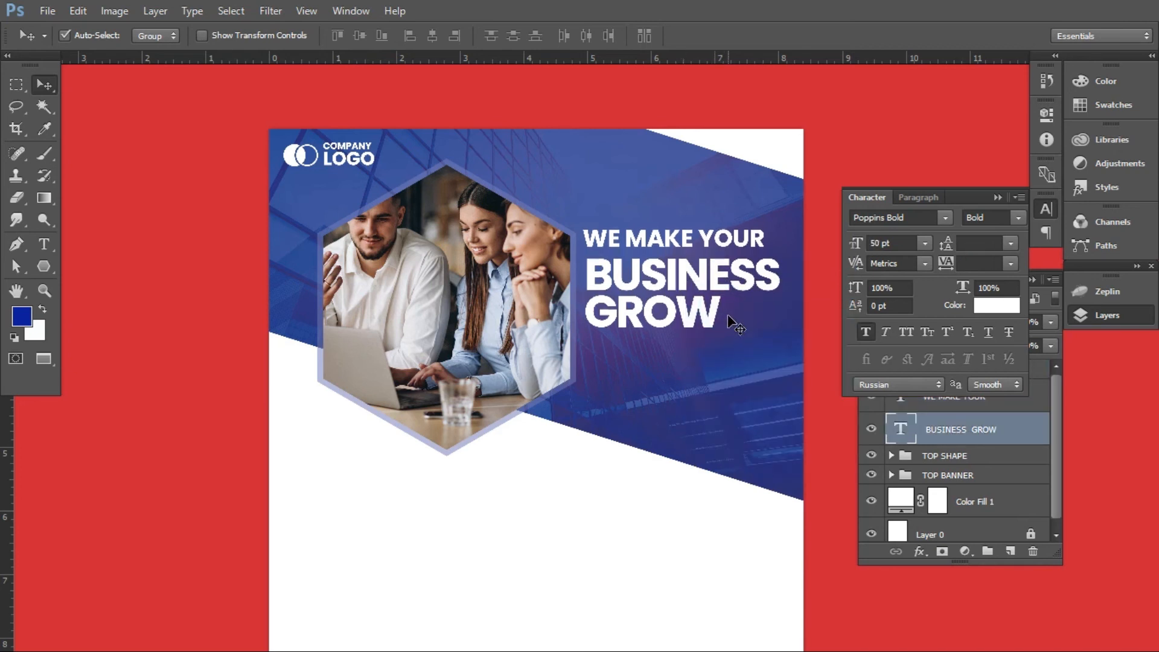
Nudge the BUSINESS GROW headline slightly up, closer to WE MAKE YOUR
key(Up)
key(Up)
key(Up)
key(Up)
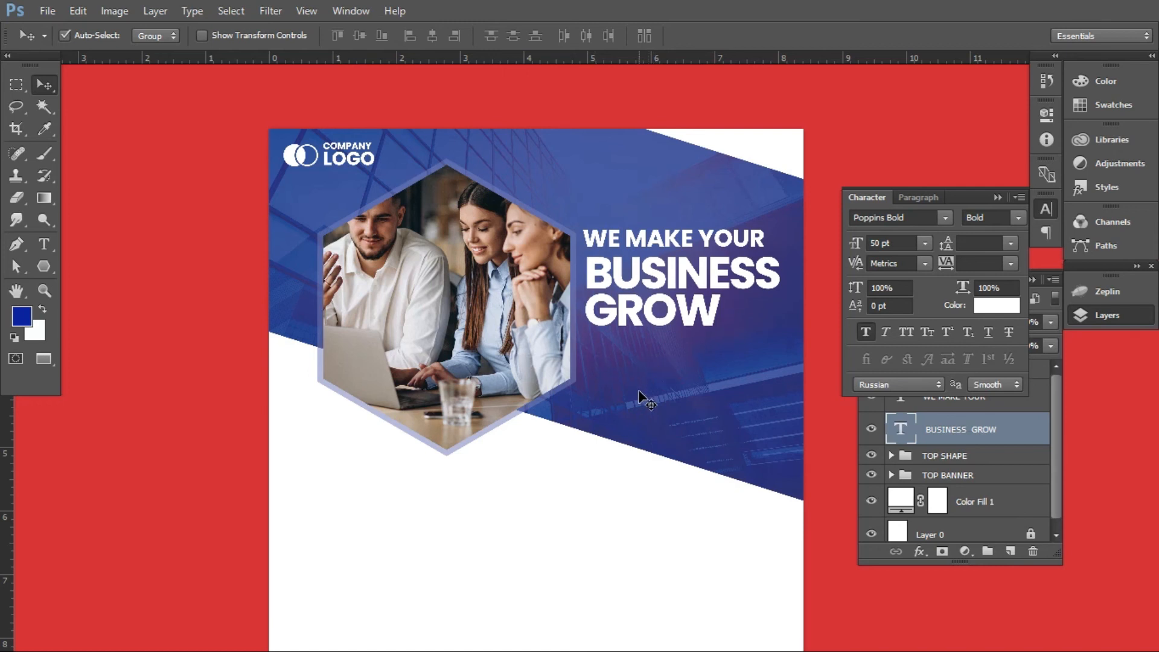
Switch to the Notepad text file, copy the first paragraph from "Contrary to popular belief" through "making", and return to Photoshop
key(alt+Tab)
click(472, 387)
drag(337, 336, 601, 354)
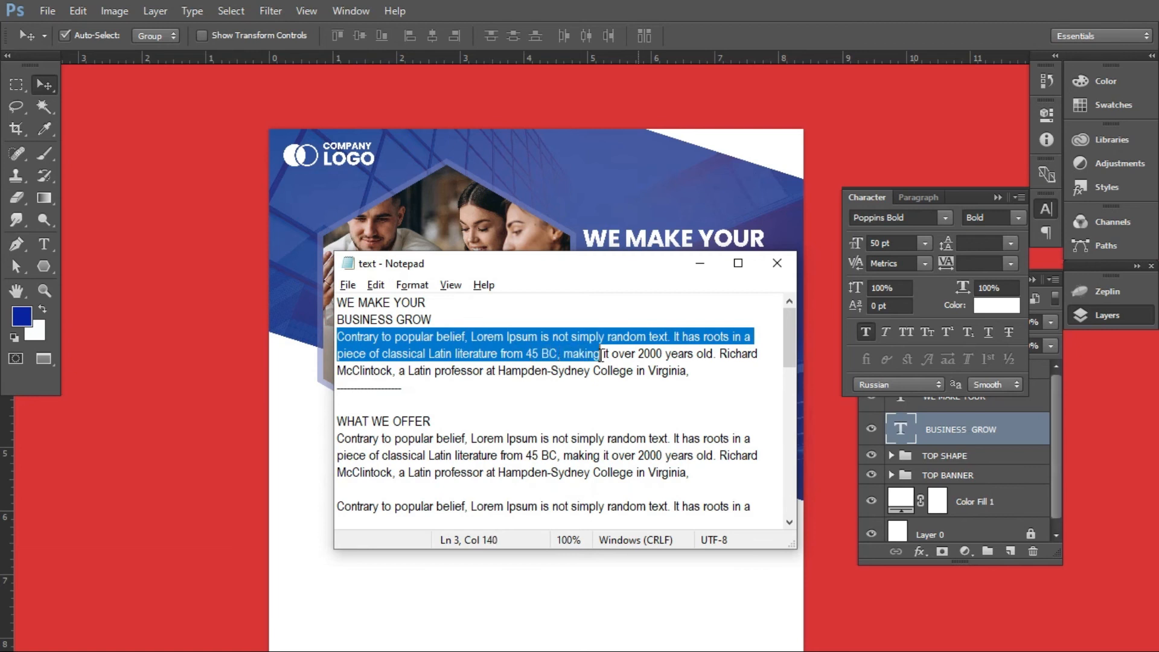
key(alt+Tab)
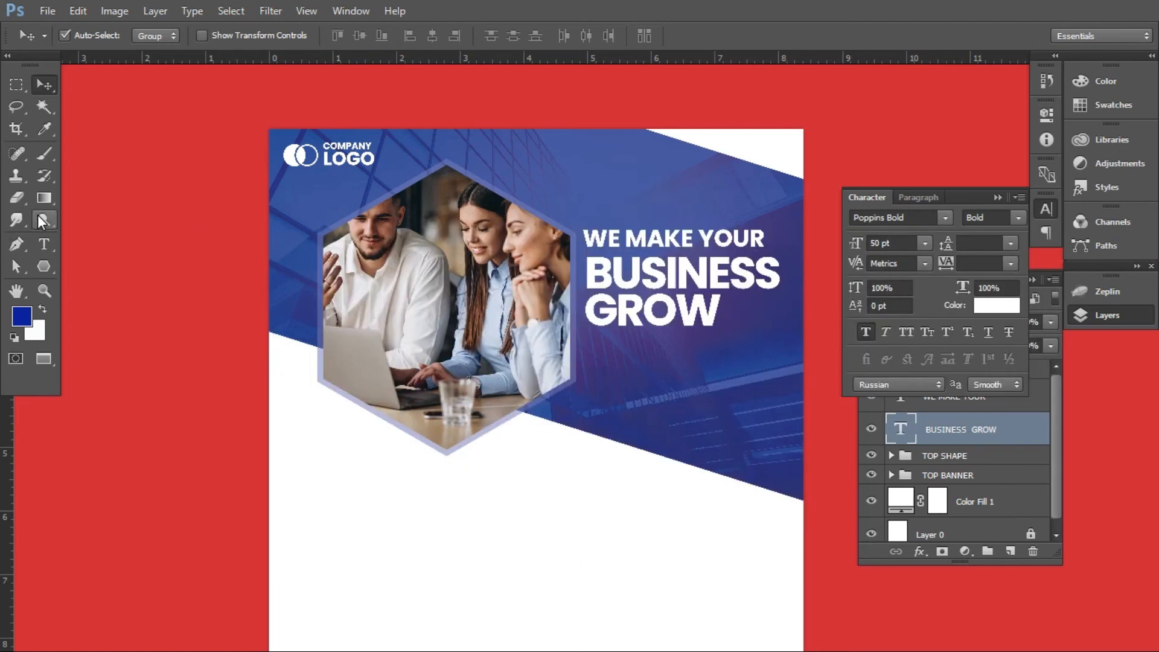
click(44, 244)
drag(584, 334, 744, 395)
click(43, 84)
click(972, 400)
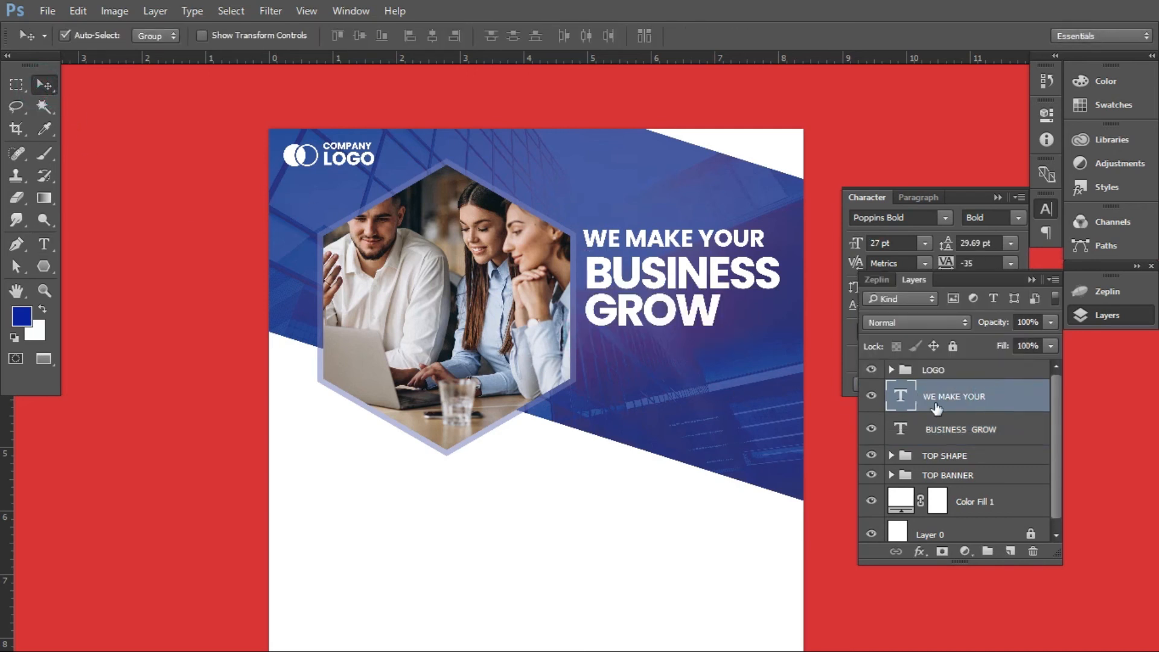
Add a new layer above the LOGO group and paste the copied paragraph into a 12 pt Poppins Bold text box below GROW
click(966, 371)
click(1010, 551)
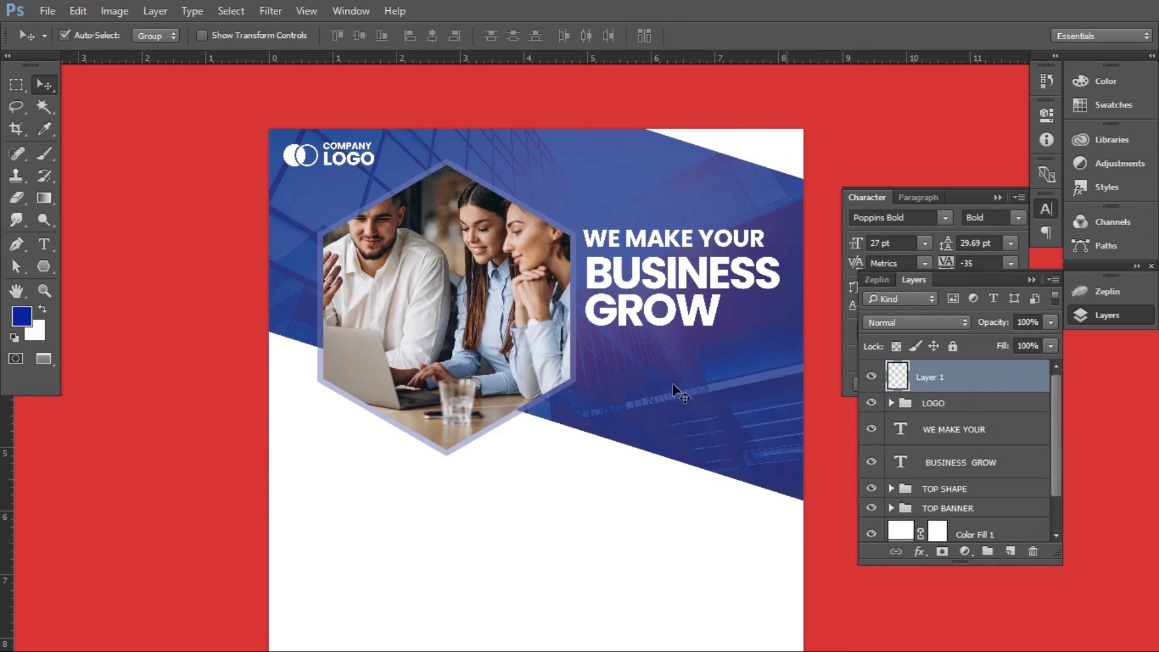
click(44, 244)
drag(593, 355, 796, 425)
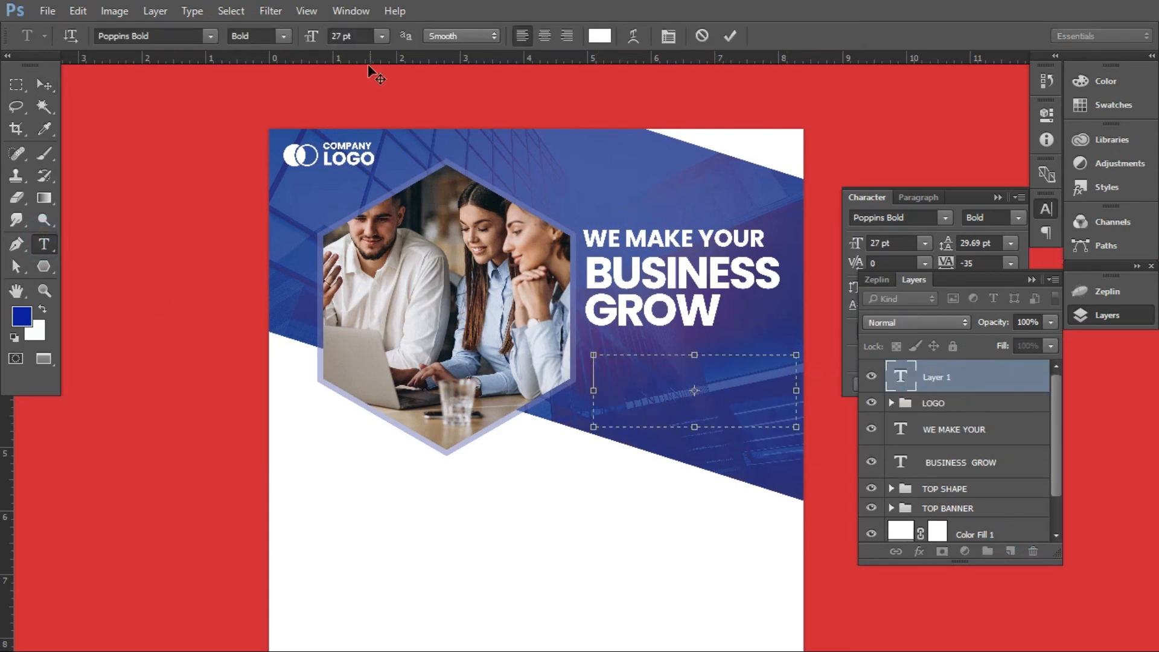
click(383, 36)
key(ctrl+v)
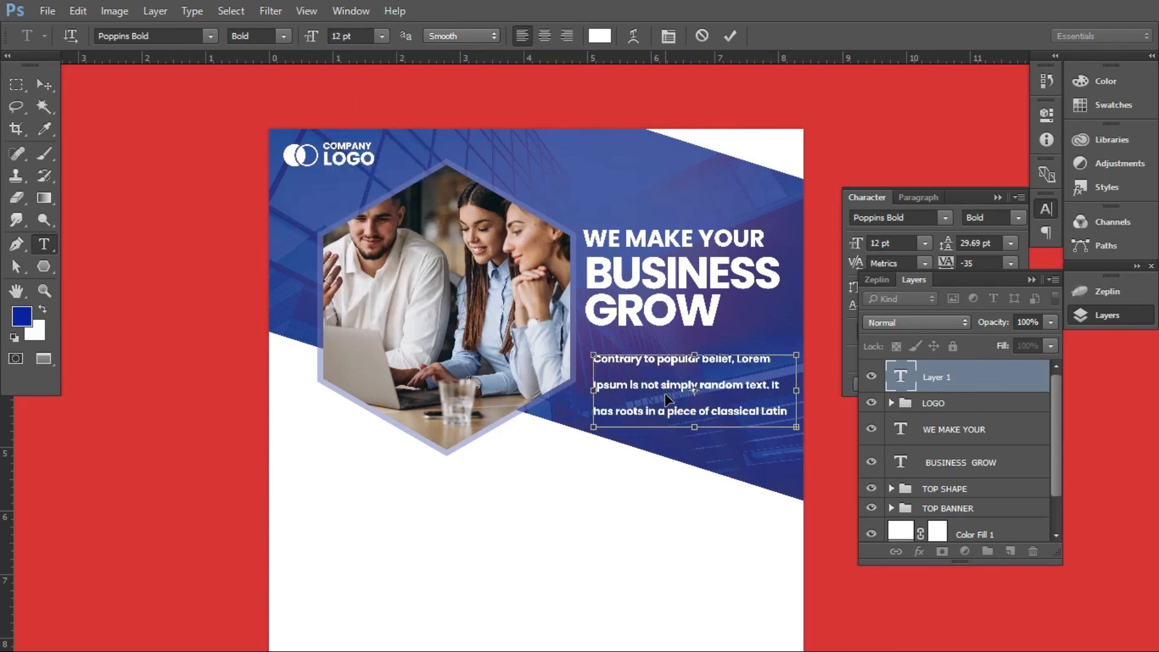
Set the leading of the whole paragraph to Auto
key(ctrl+a)
click(669, 36)
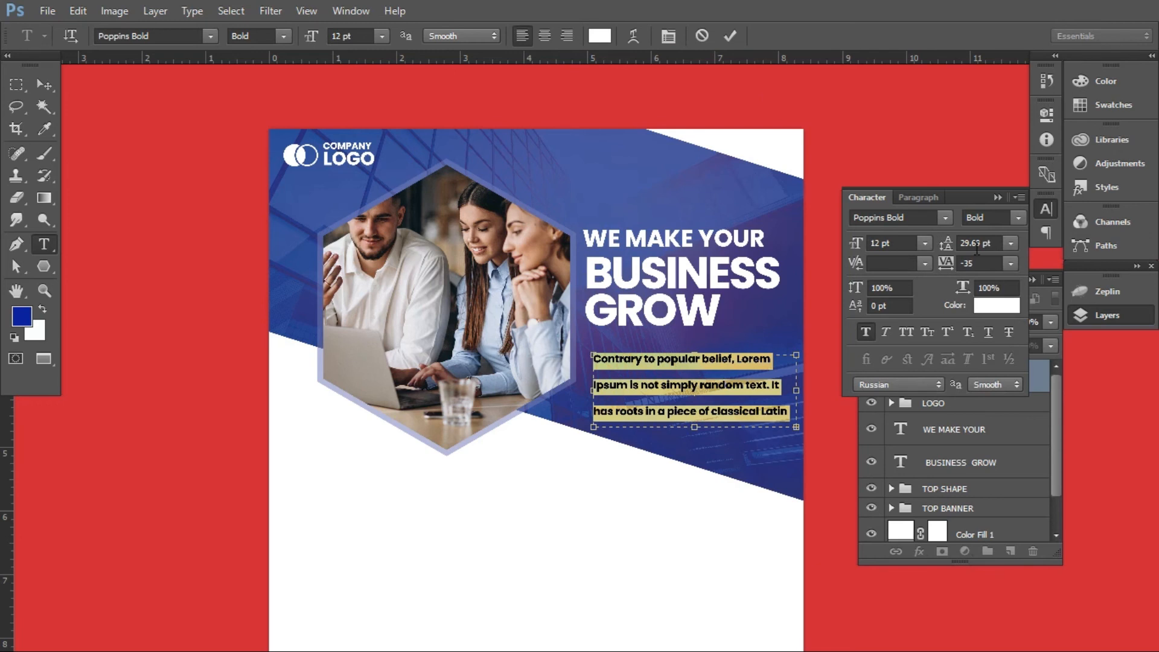
click(1011, 243)
click(995, 261)
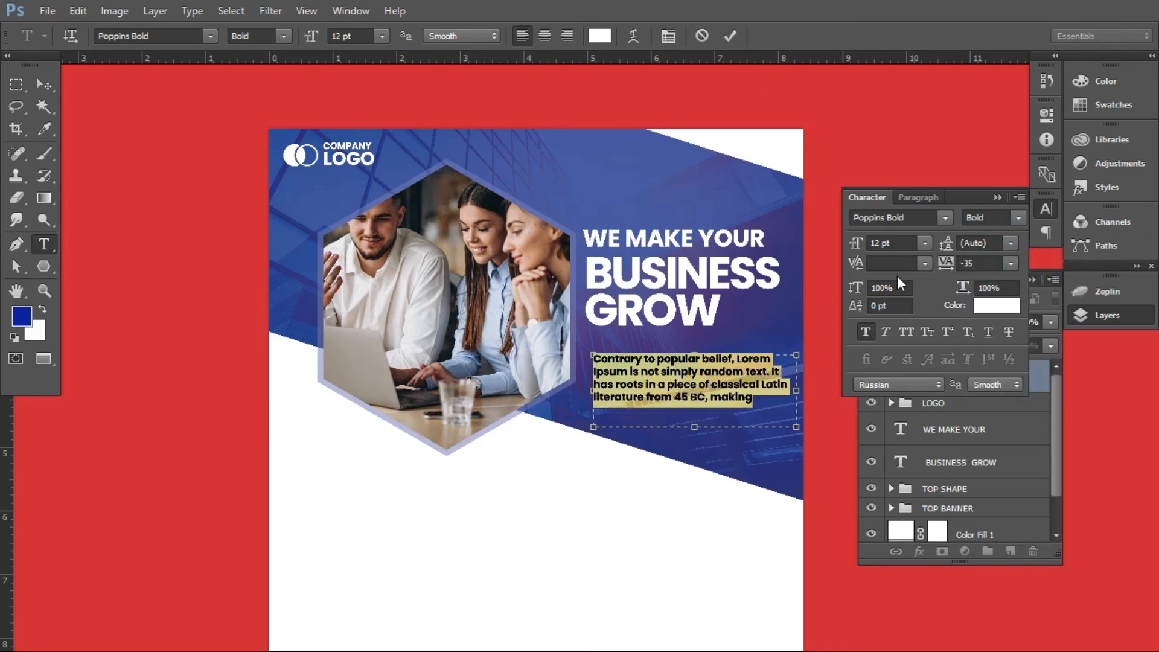
Change the paragraph's font to Poppins Regular
triple_click(730, 390)
key(ctrl+a)
click(159, 41)
text(Poppins)
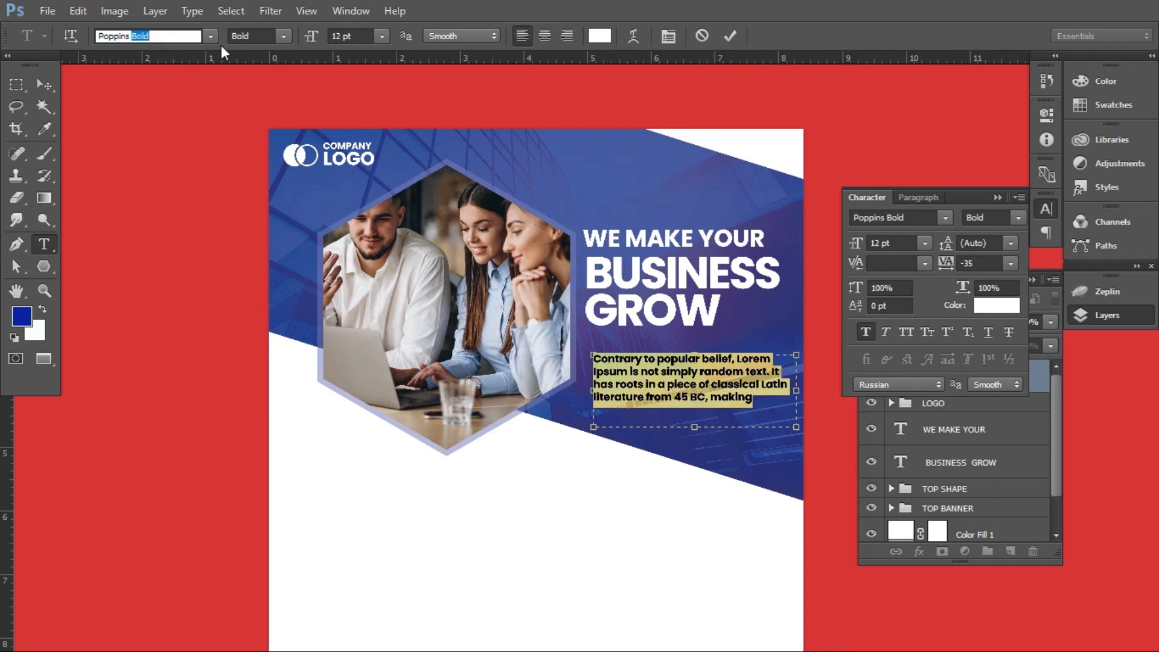
click(177, 180)
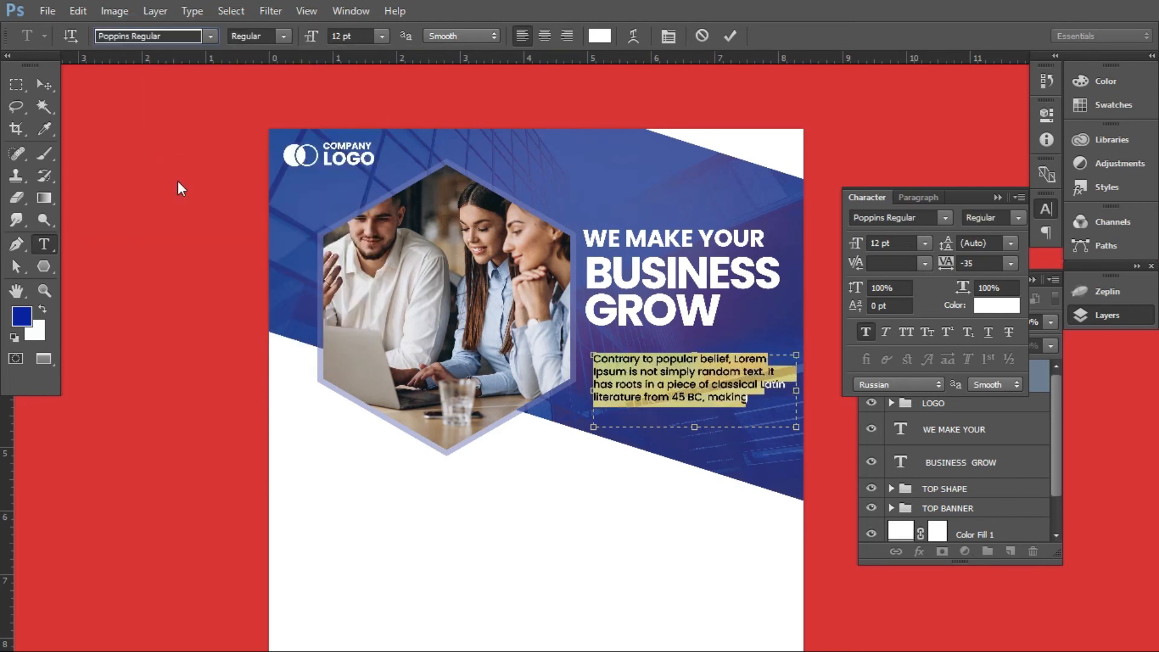
Widen the paragraph's text box slightly and move it directly beneath GROW, aligned with the headline's left edge
mouse_move(793, 428)
mouse_down()
mouse_move(797, 392)
mouse_move(798, 416)
mouse_up()
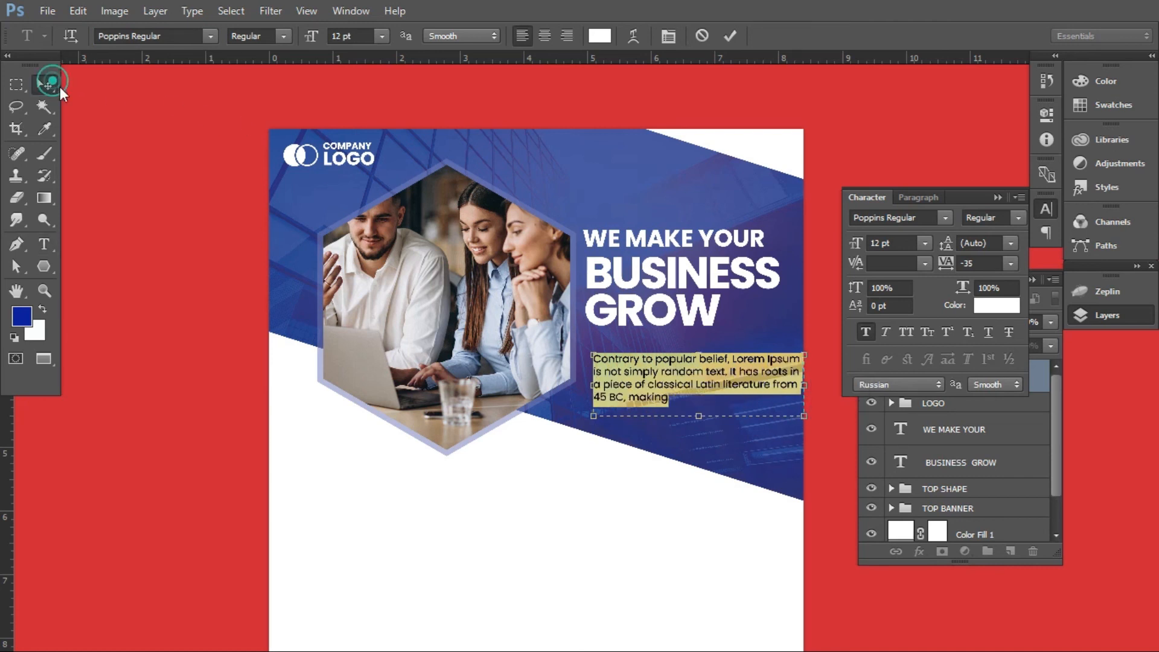
click(45, 85)
drag(633, 365, 624, 346)
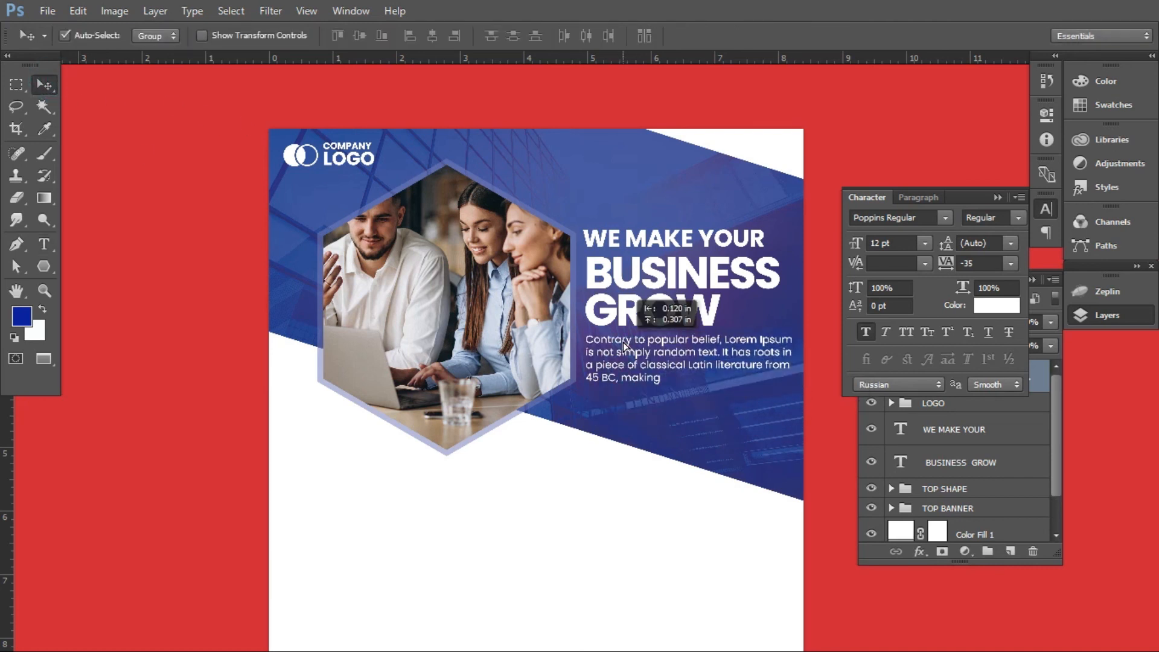
Show the guides and draw a blue hexagon about 741 × 856 px over the banner's lower edge, on a new layer above the paragraph
key(ctrl+semicolon)
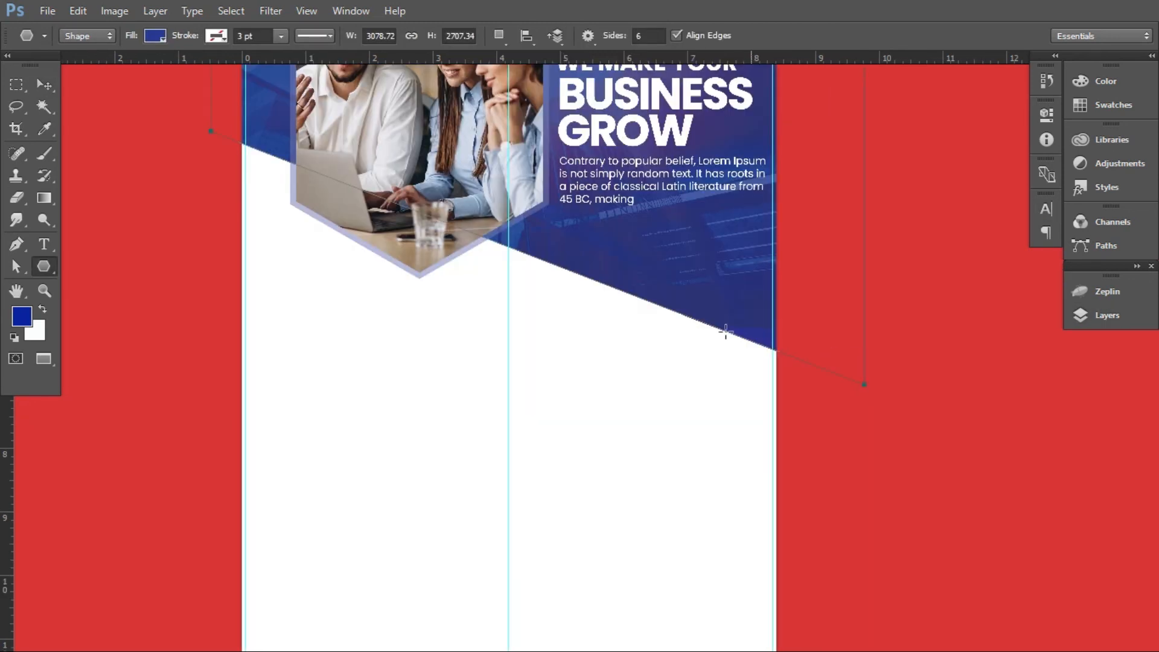
click(44, 86)
click(1086, 314)
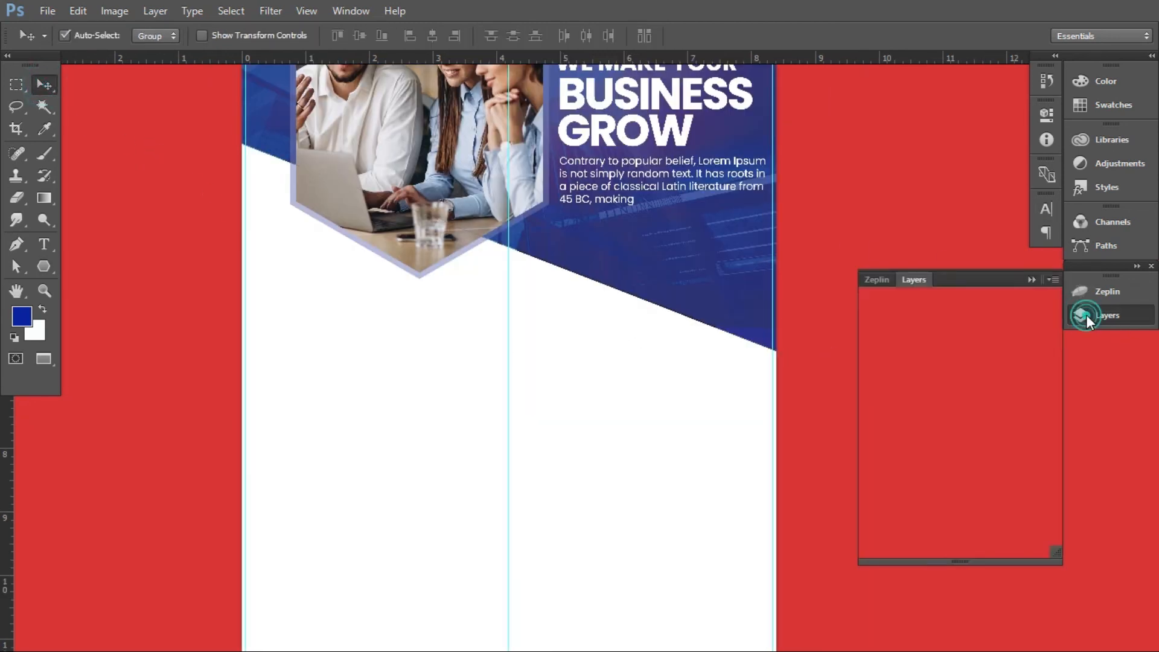
click(43, 266)
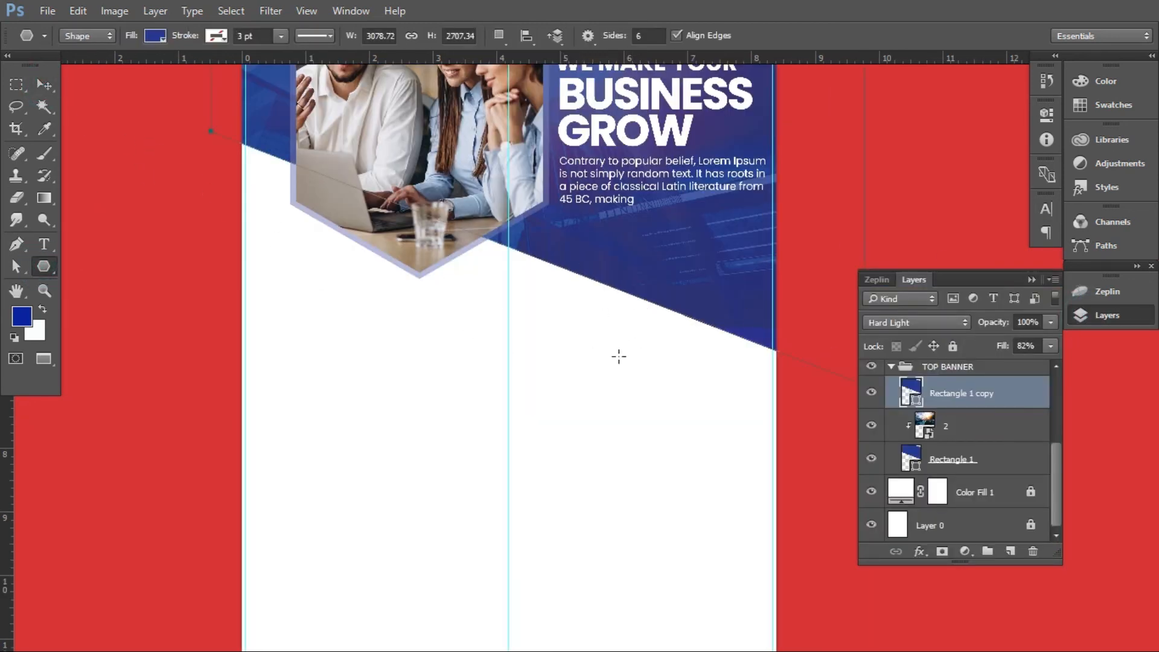
scroll(984, 394, up, 3)
scroll(934, 473, down, 3)
click(891, 400)
scroll(959, 414, up, 2)
click(984, 377)
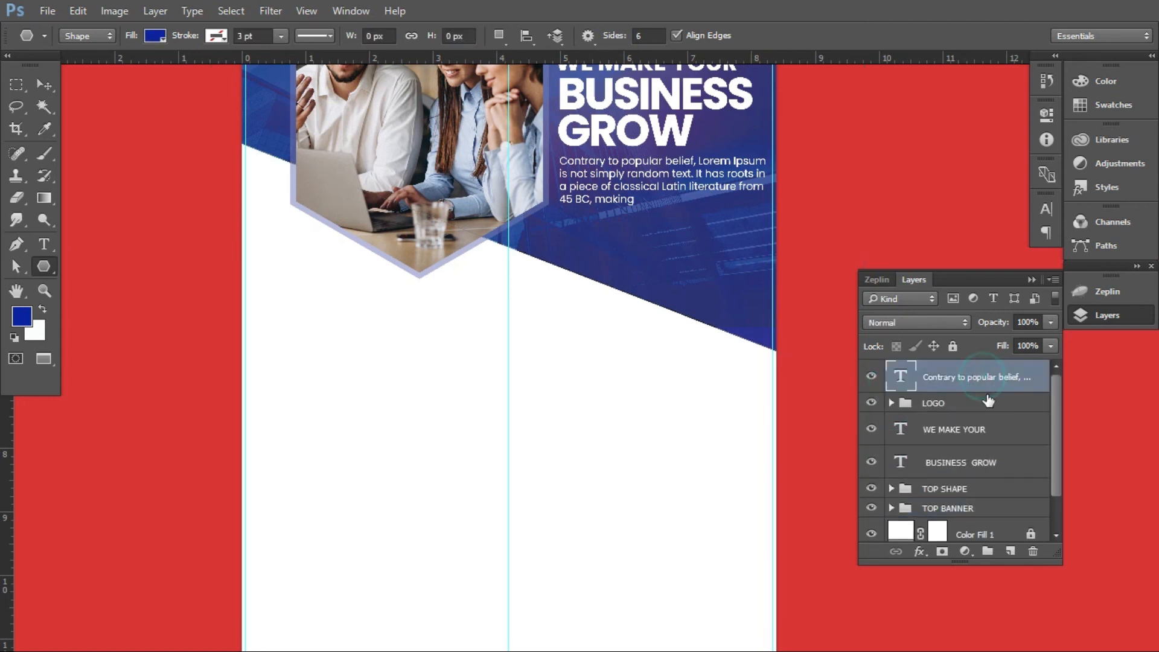
click(1010, 550)
drag(606, 275, 631, 365)
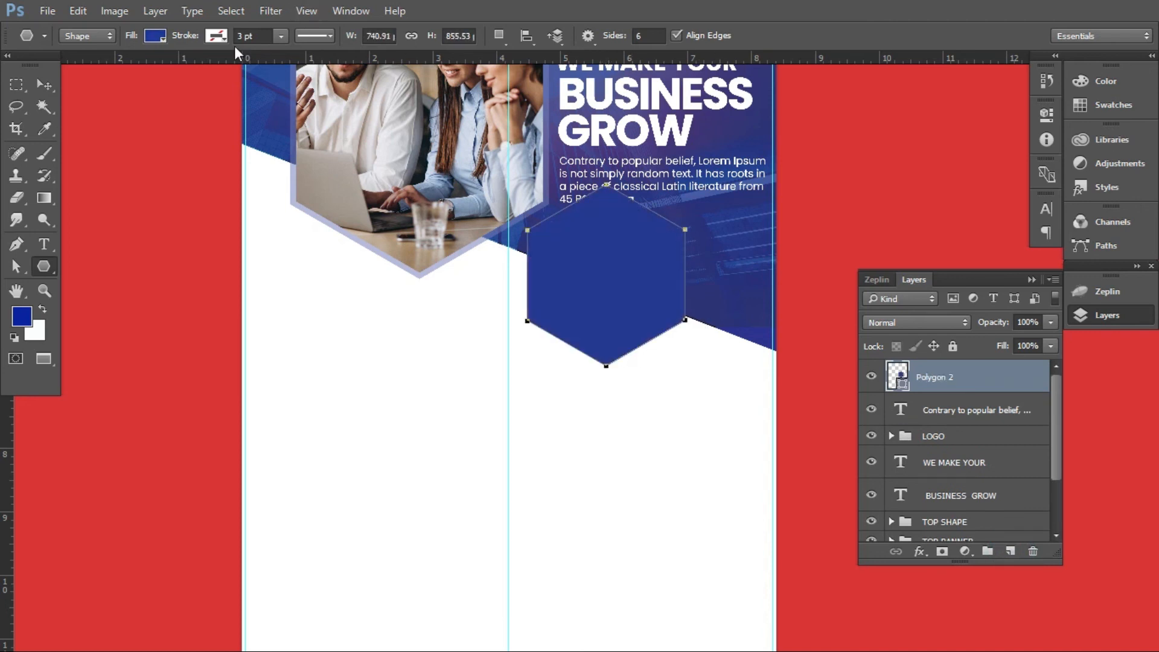
Fill the new hexagon with yellow and scale it down to about 593 × 685 px
click(156, 36)
click(123, 125)
click(44, 85)
drag(595, 269, 654, 303)
key(ctrl+t)
drag(742, 398, 726, 381)
key(Return)
Move the yellow hexagon up across the banner's slanted lower edge, just below the paragraph
drag(686, 313, 685, 289)
scroll(661, 321, up, 3)
scroll(660, 364, up, 1)
drag(665, 362, 656, 361)
Give the yellow hexagon a white 3 pt stroke
key(a)
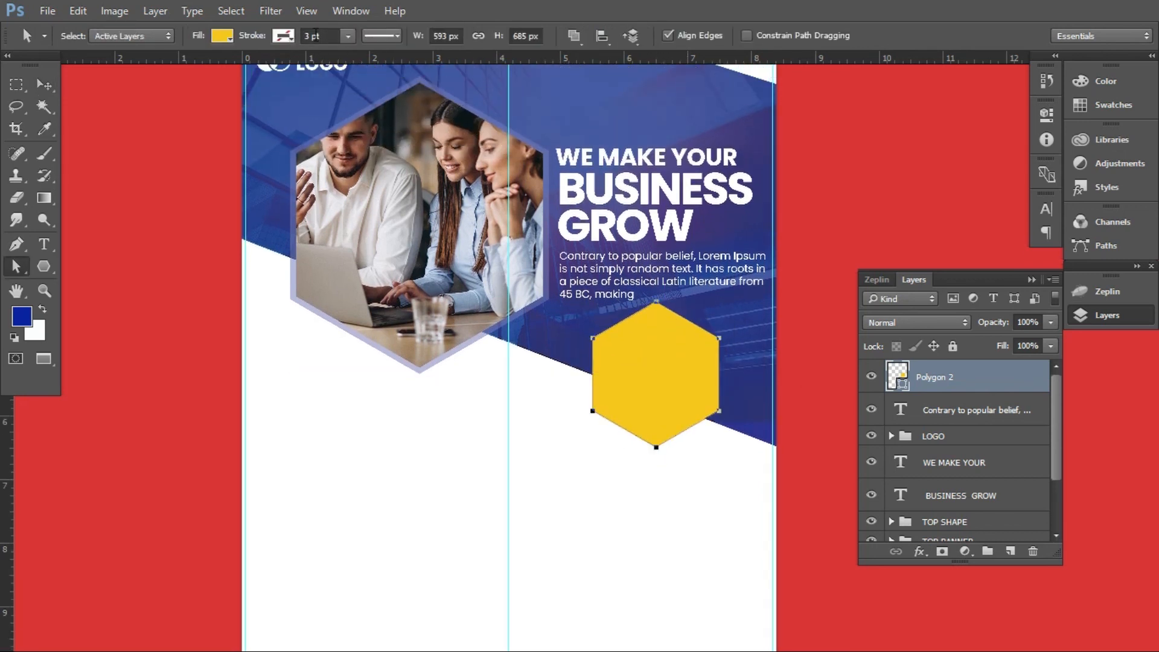
click(283, 36)
click(200, 125)
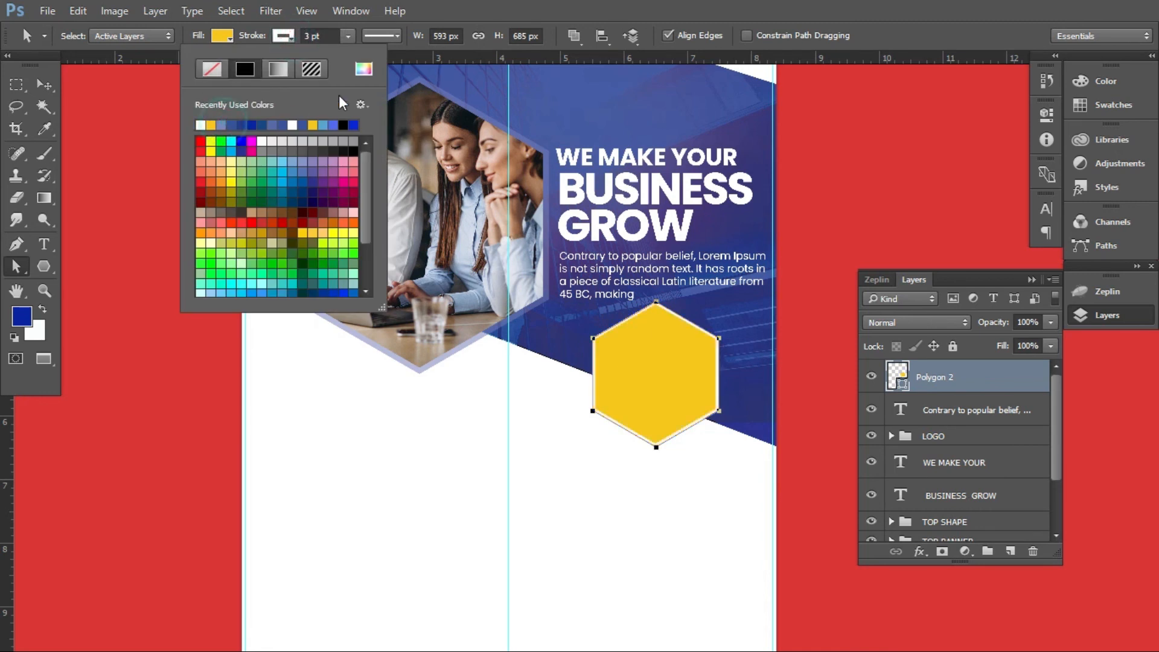
key(v)
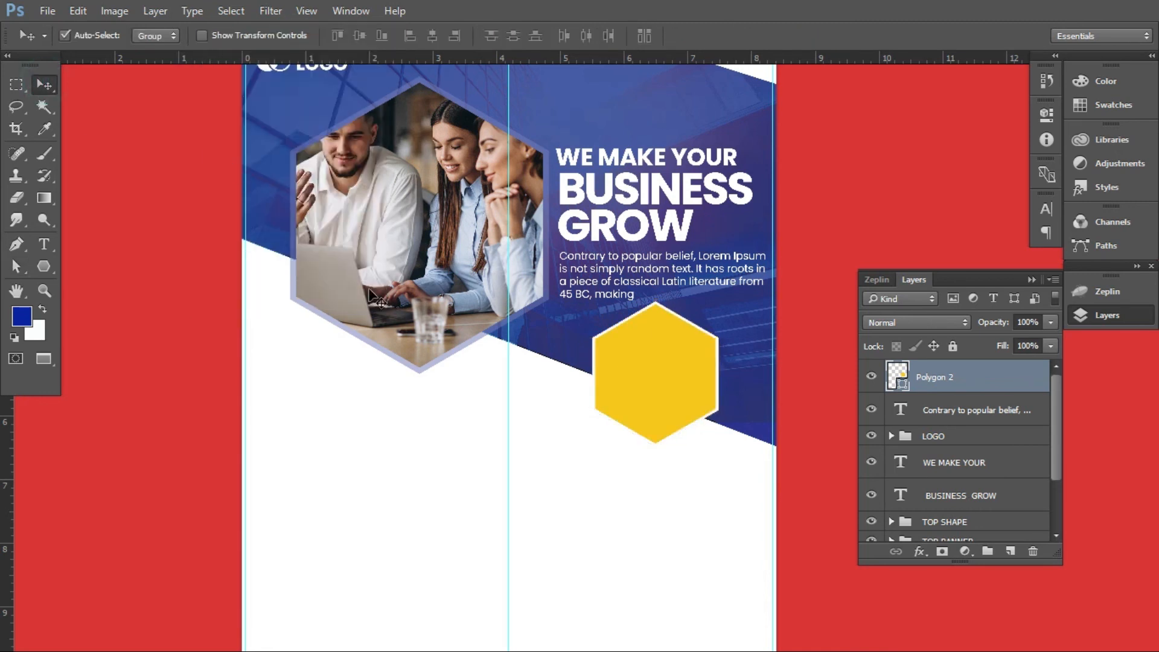
Move the yellow hexagon down and right to leave a gap below the paragraph, and fine-tune it slightly to the left
drag(642, 373, 692, 394)
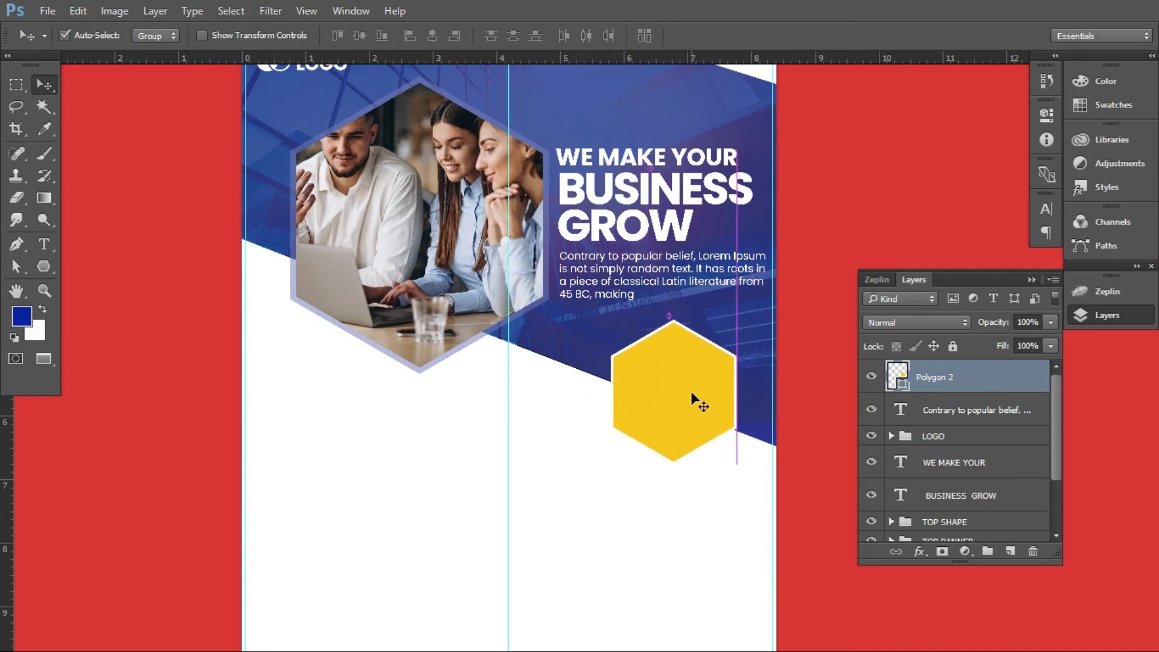
key(Left)
key(Left)
key(Left)
key(Left)
key(Left)
key(Left)
key(Left)
key(Left)
key(Left)
key(Left)
key(Left)
key(Left)
key(Left)
key(Left)
key(Left)
key(Left)
key(Left)
key(Left)
key(Left)
key(Left)
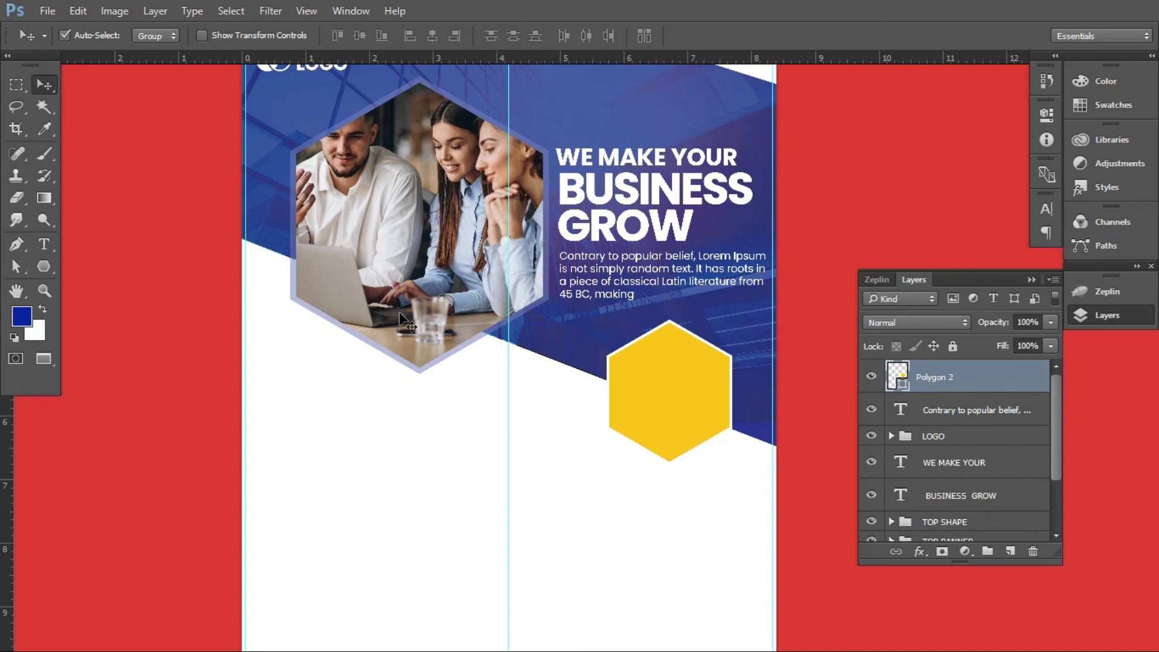
scroll(499, 336, down, 1)
scroll(523, 388, up, 4)
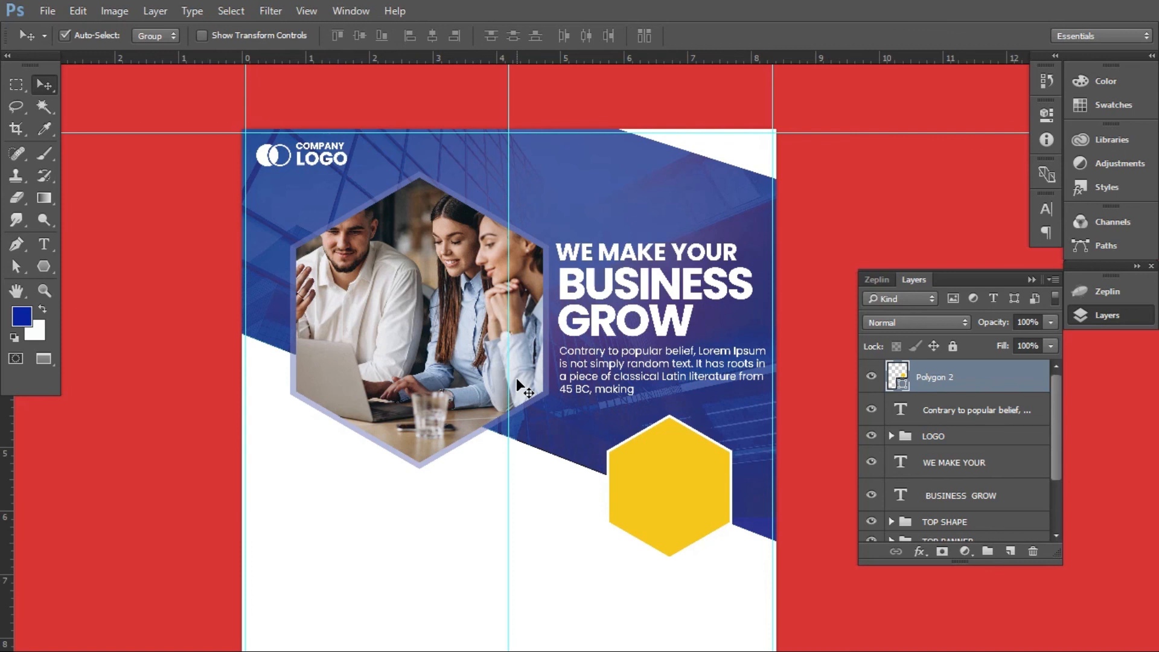
scroll(516, 377, down, 1)
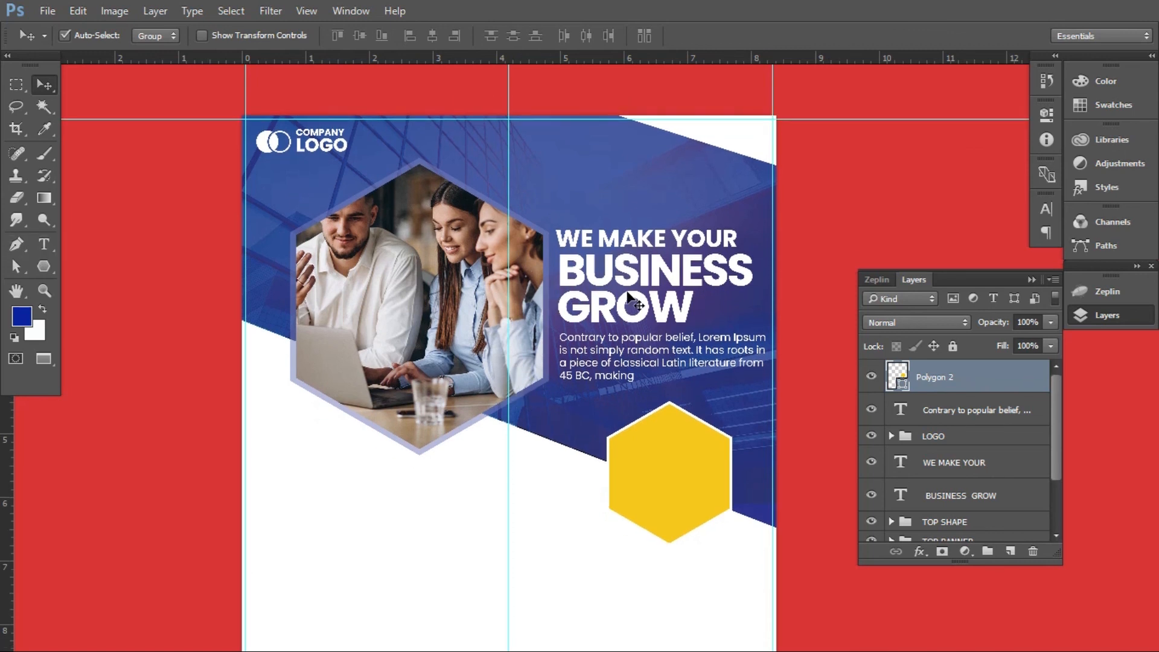
Duplicate the WE MAKE YOUR text onto the yellow hexagon and replace its wording with OFF and 50% on two lines
drag(588, 245, 649, 460)
key(ctrl+shift+bracketright)
key(t)
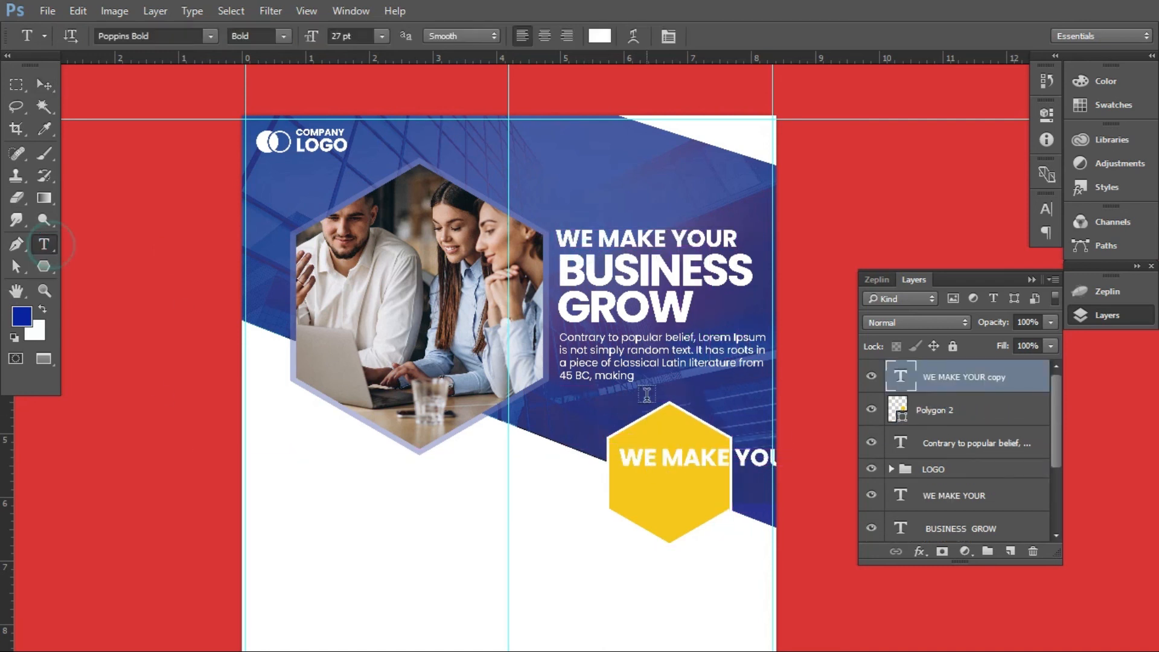
triple_click(681, 452)
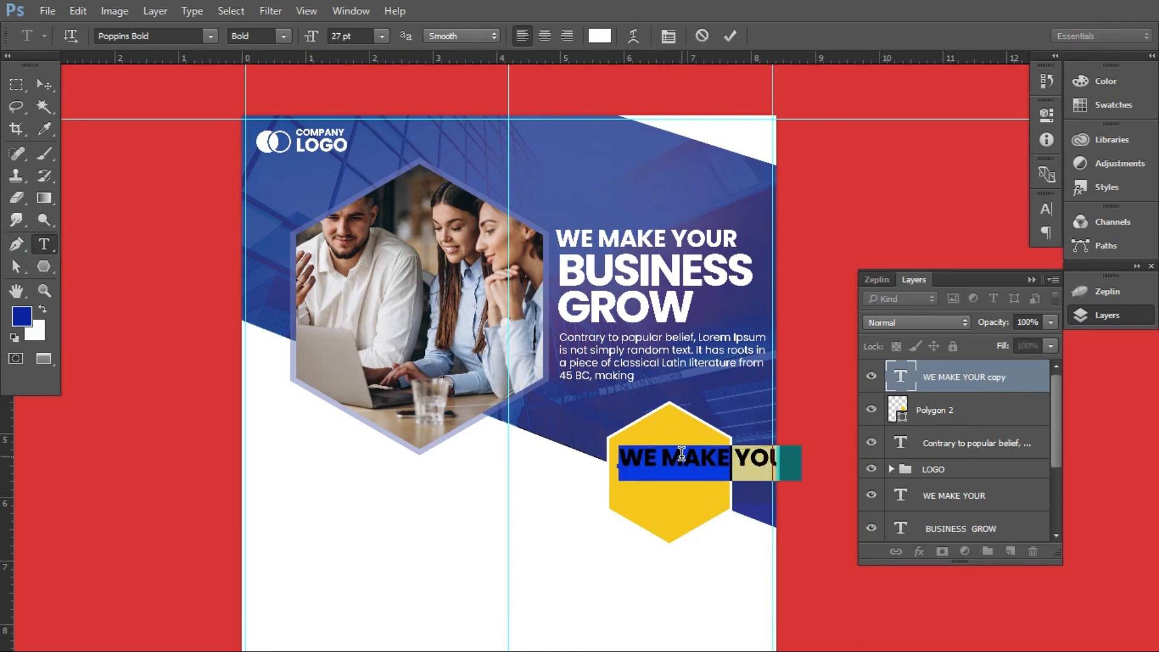
text(OFF )
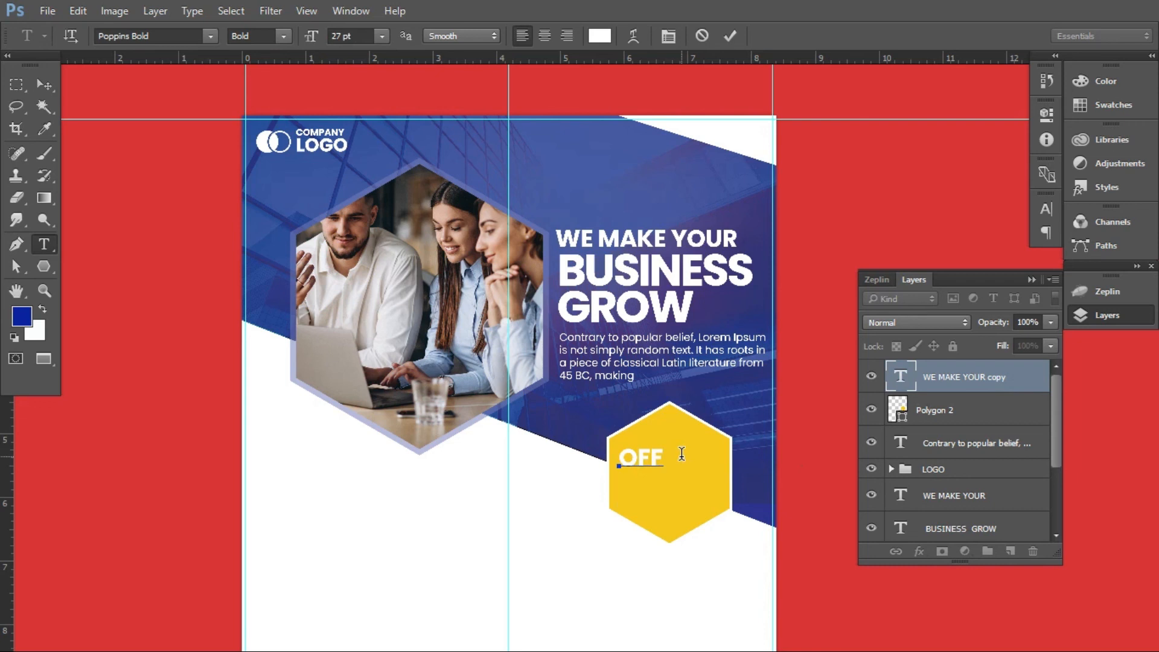
text(50%)
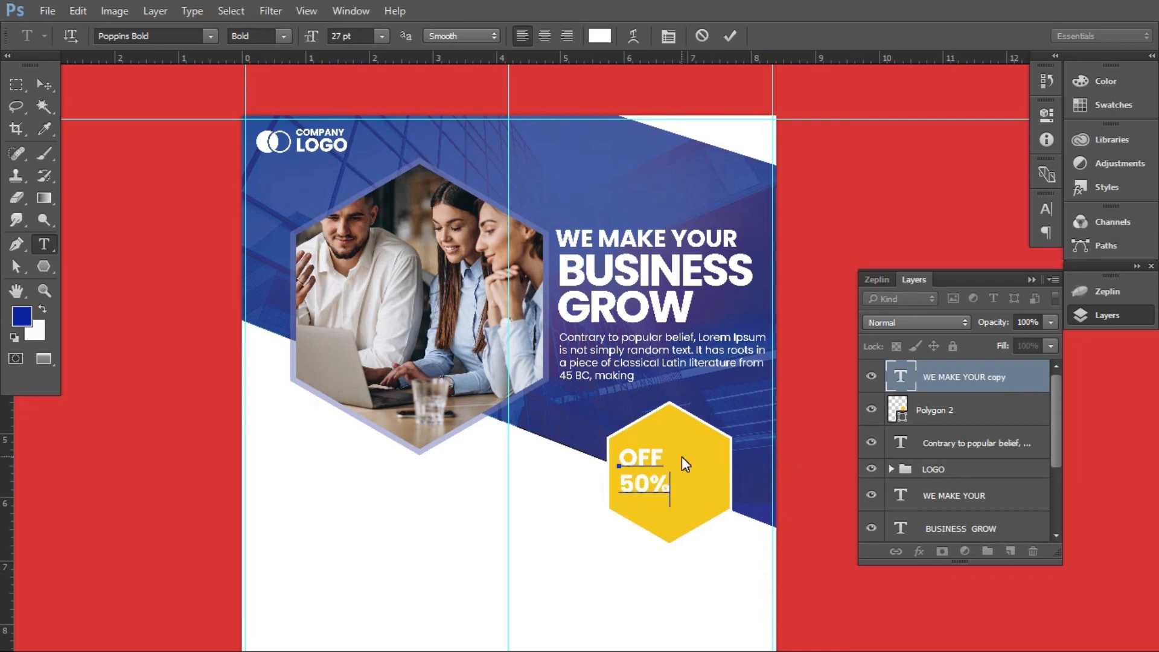
Enlarge the 50% line on the yellow hexagon to 52 pt
double_click(645, 482)
key(ctrl+shift+period)
key(ctrl+shift+period)
key(ctrl+shift+period)
key(ctrl+shift+period)
key(ctrl+shift+period)
key(ctrl+shift+period)
key(ctrl+shift+period)
key(ctrl+shift+period)
key(ctrl+shift+period)
key(ctrl+shift+period)
key(ctrl+shift+period)
key(ctrl+shift+period)
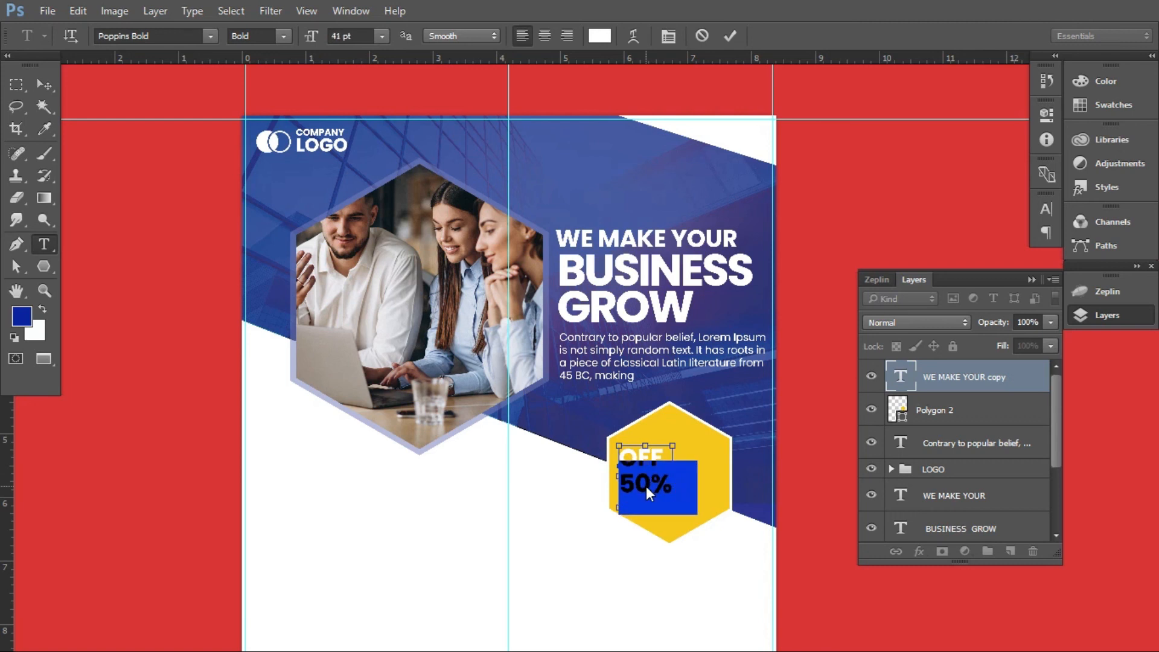
click(44, 106)
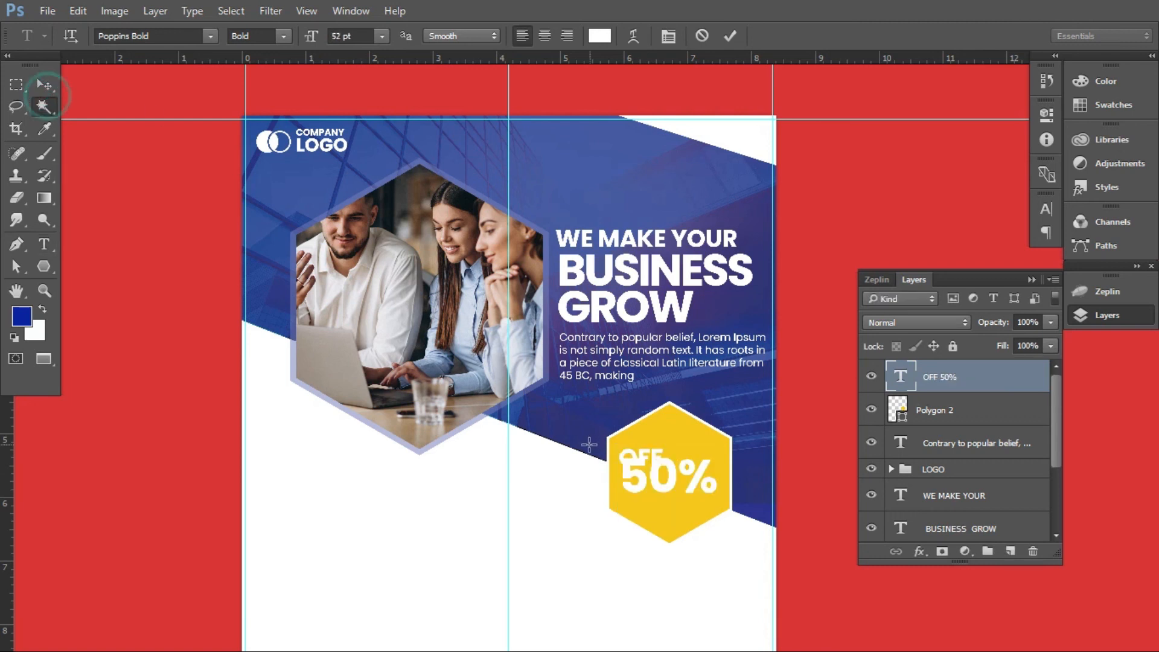
Center-align both lines of the OFF 50% text
click(45, 244)
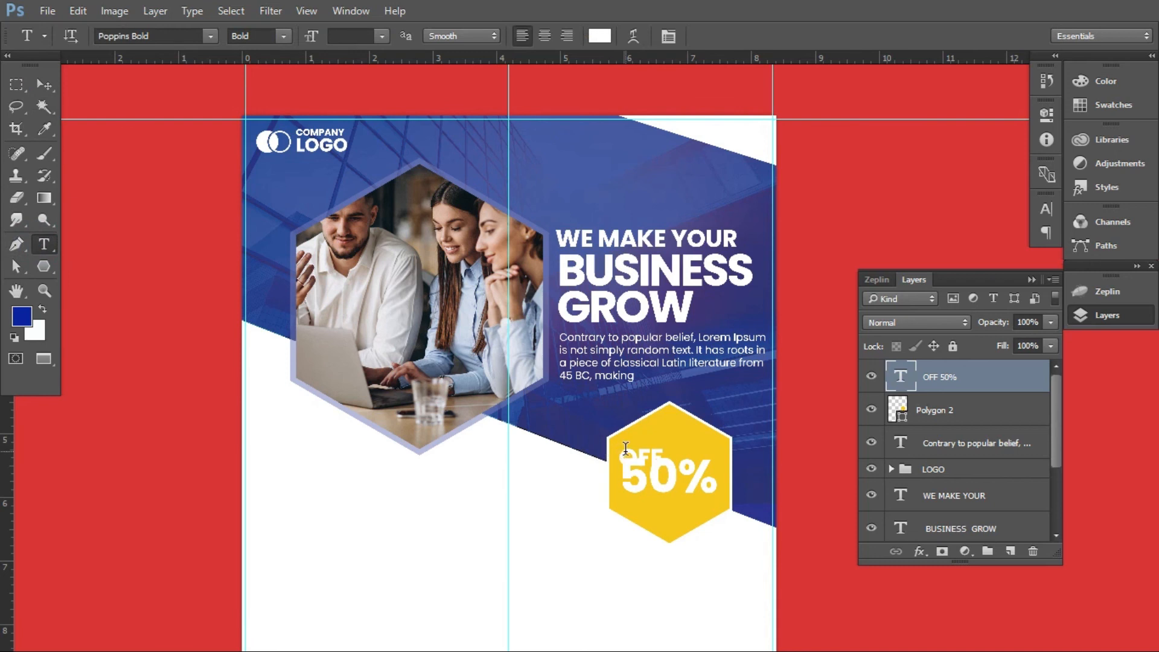
drag(619, 451, 717, 491)
click(545, 37)
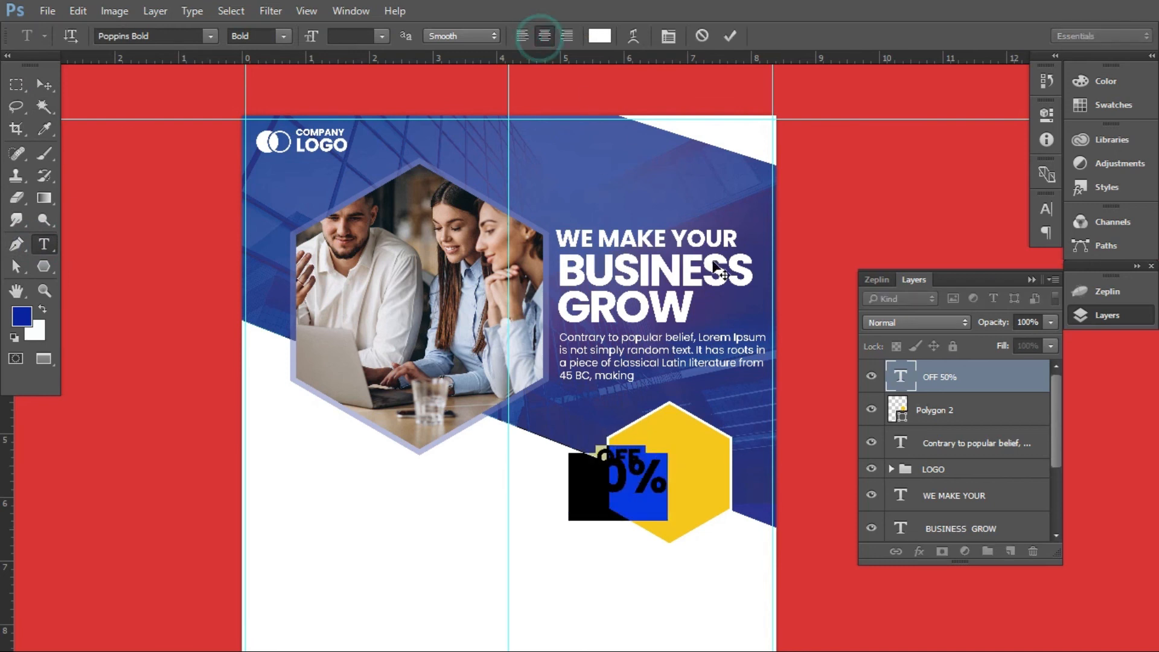
Increase the leading of both lines of the OFF 50% text to 47.69 pt so they no longer overlap
click(620, 467)
drag(595, 454, 688, 486)
click(603, 476)
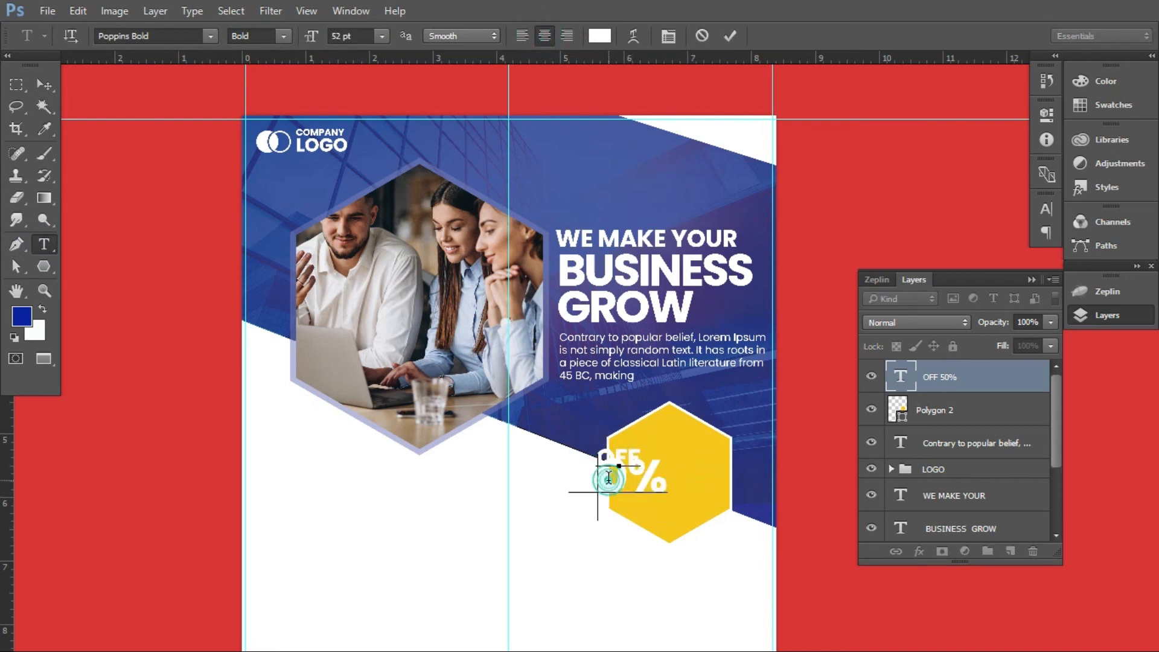
key(ctrl+a)
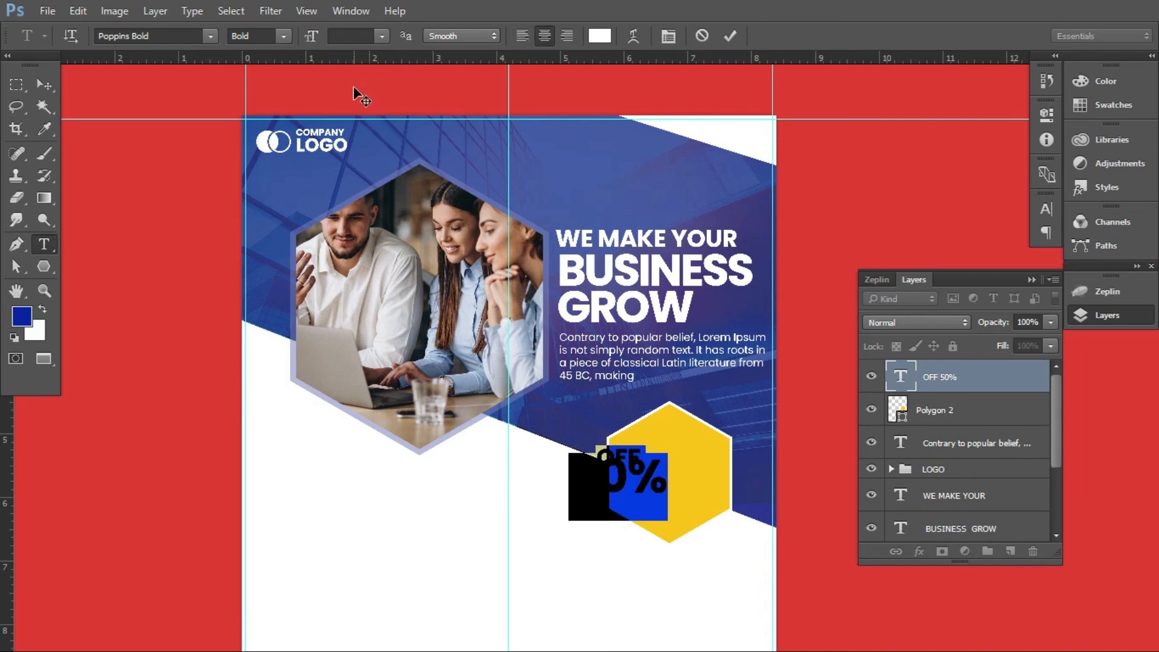
click(668, 36)
drag(950, 248, 1002, 247)
click(44, 84)
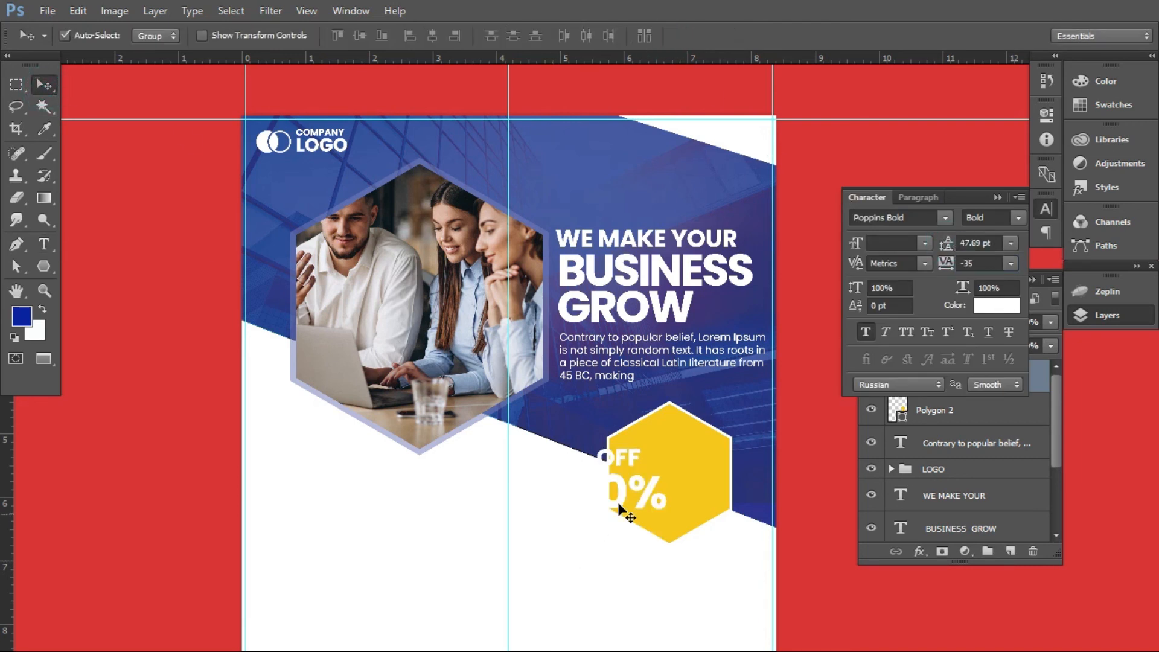
Move the OFF 50% text to the centre of the yellow hexagon and nudge it slightly to the right
drag(624, 492, 681, 485)
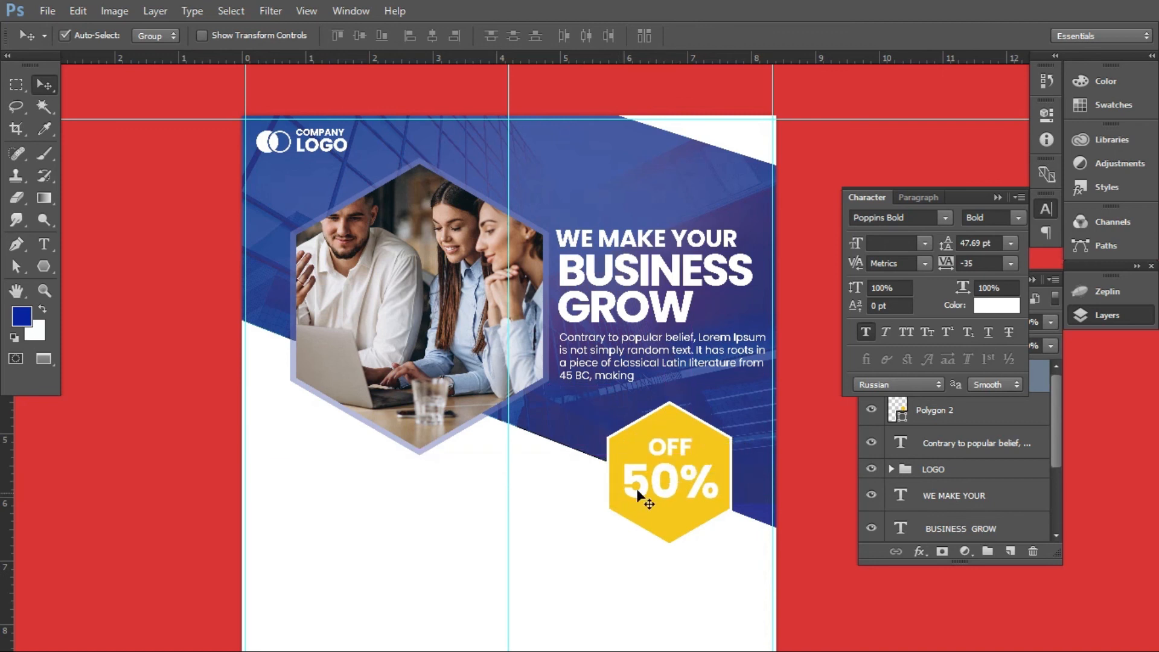
scroll(640, 489, down, 1)
key(Right)
key(Right)
scroll(574, 430, down, 4)
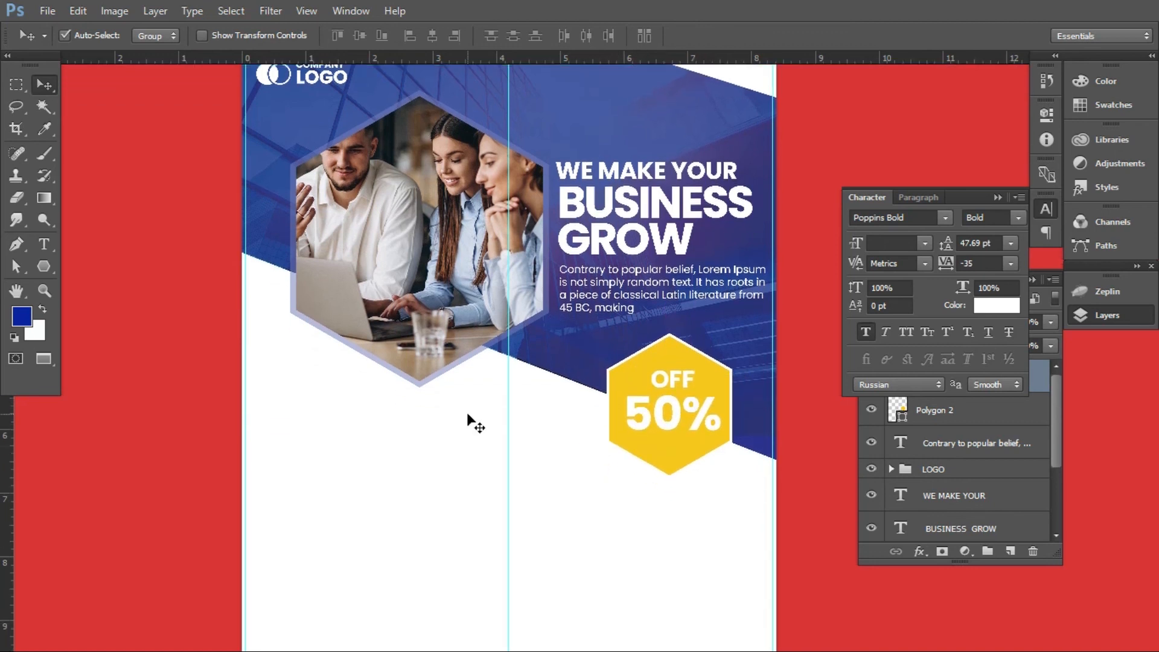
scroll(467, 413, up, 3)
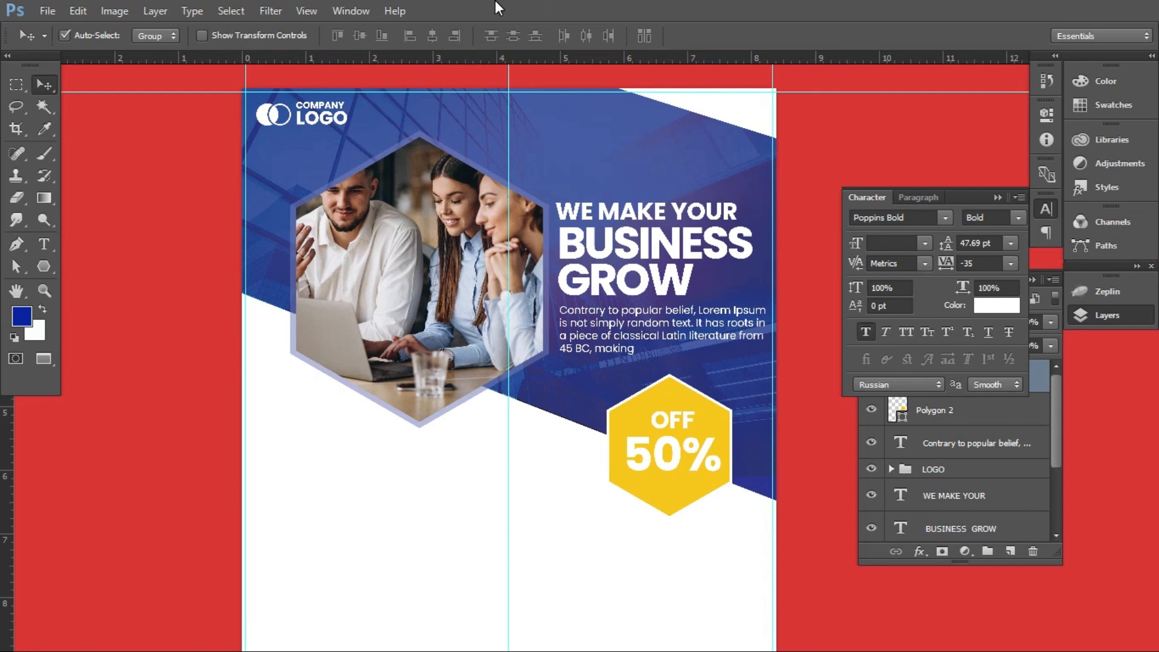
scroll(507, 338, up, 4)
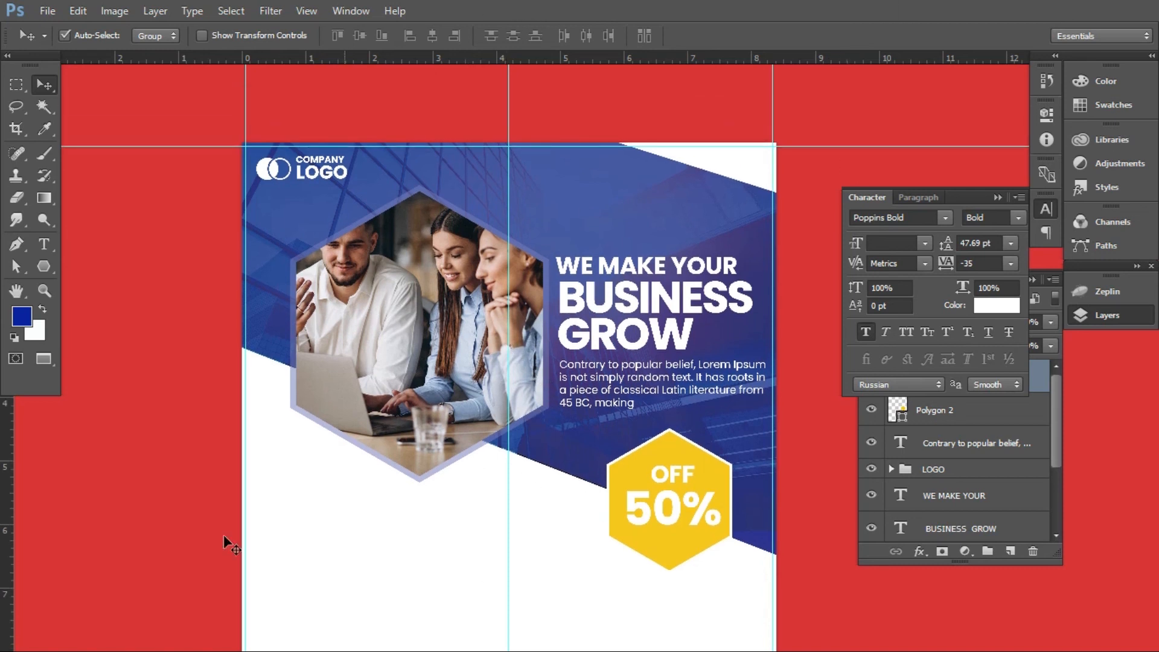
scroll(440, 414, down, 7)
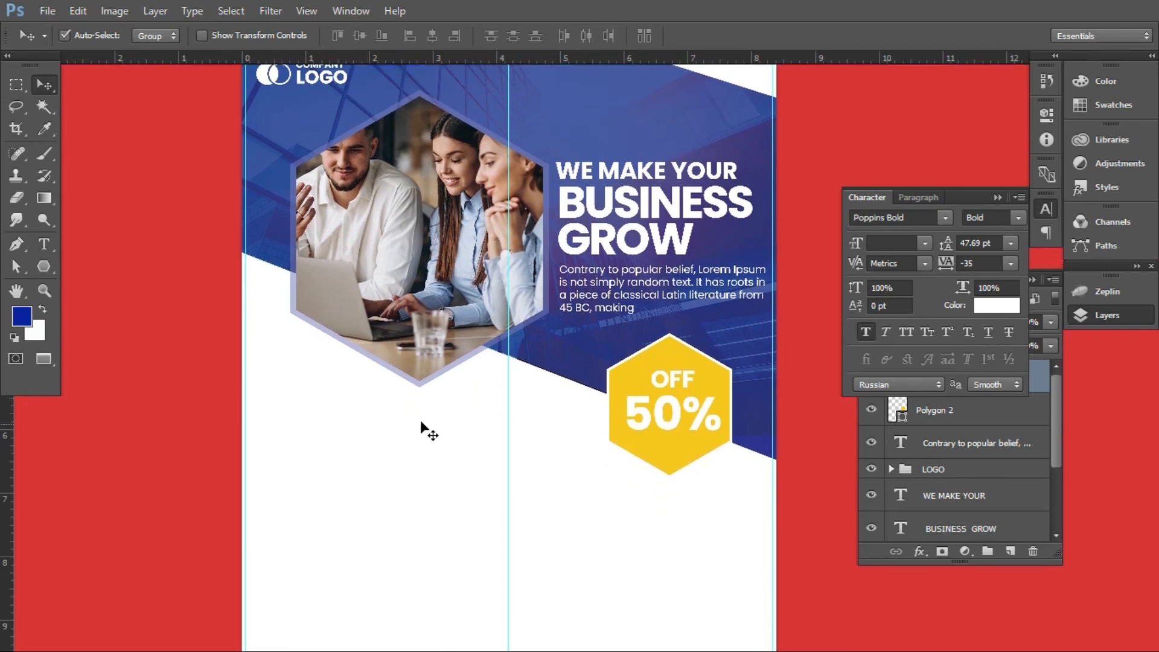
scroll(420, 422, down, 5)
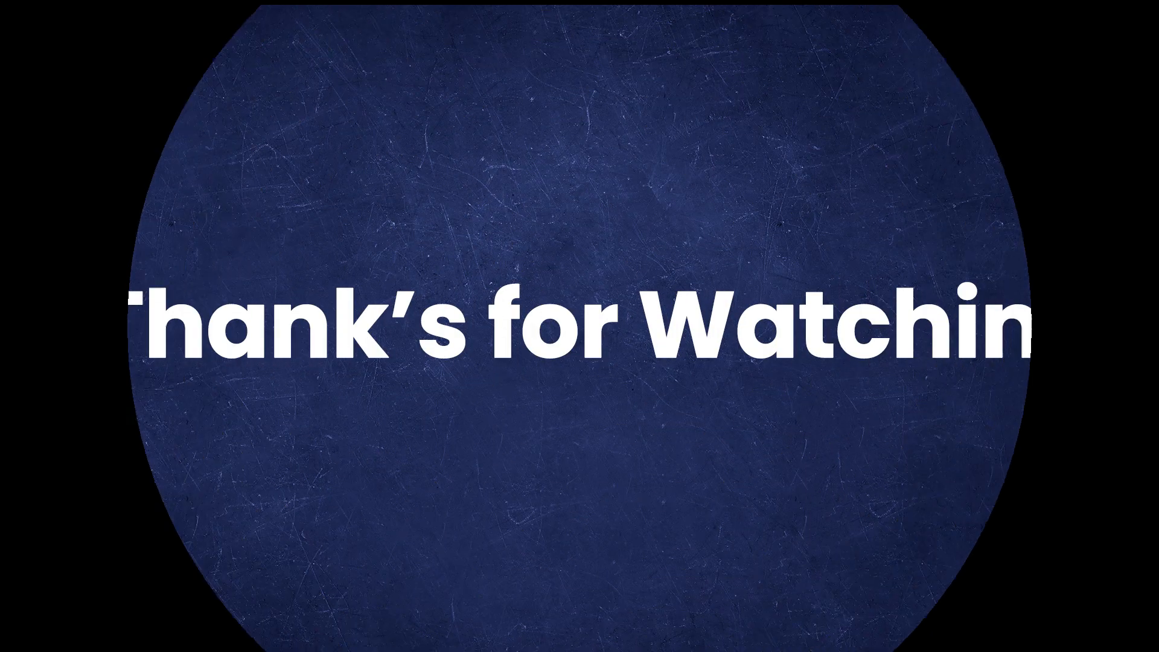